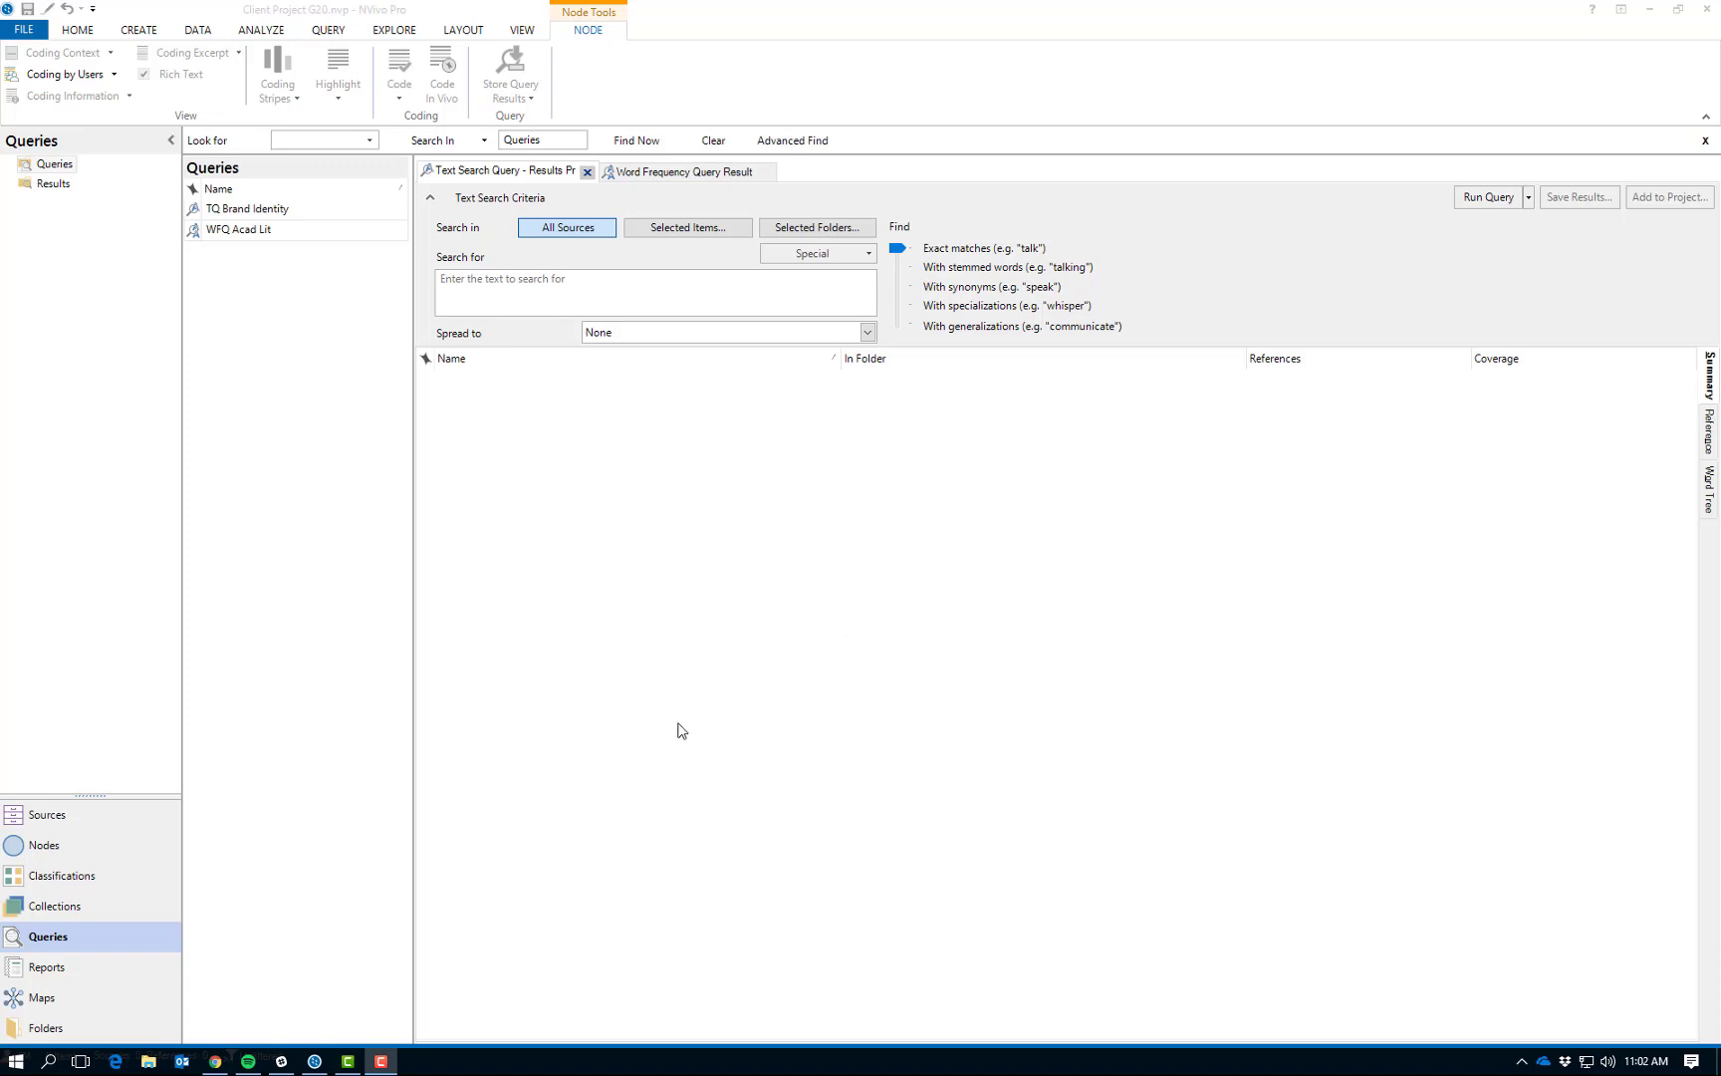
- Create a new Word Frequency query in the Queries folder
{"action": "right_click", "coordinate": [699, 557]}
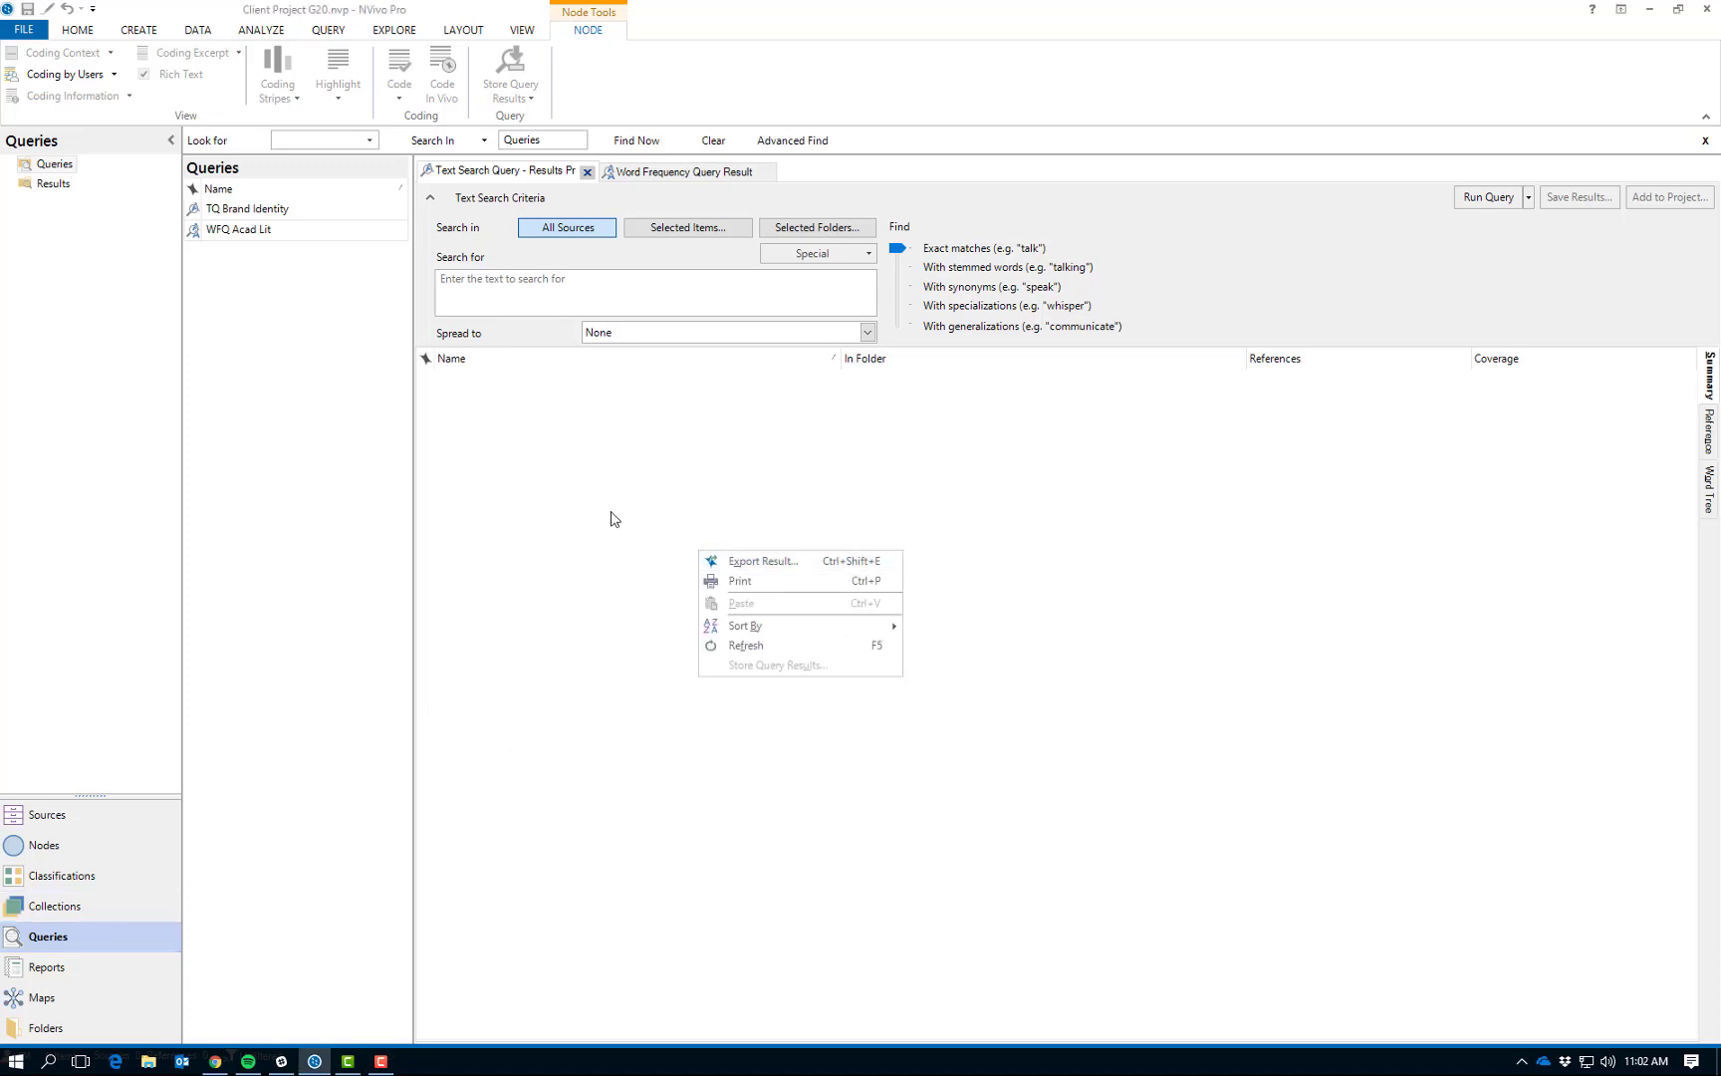
{"action": "left_click", "coordinate": [243, 355]}
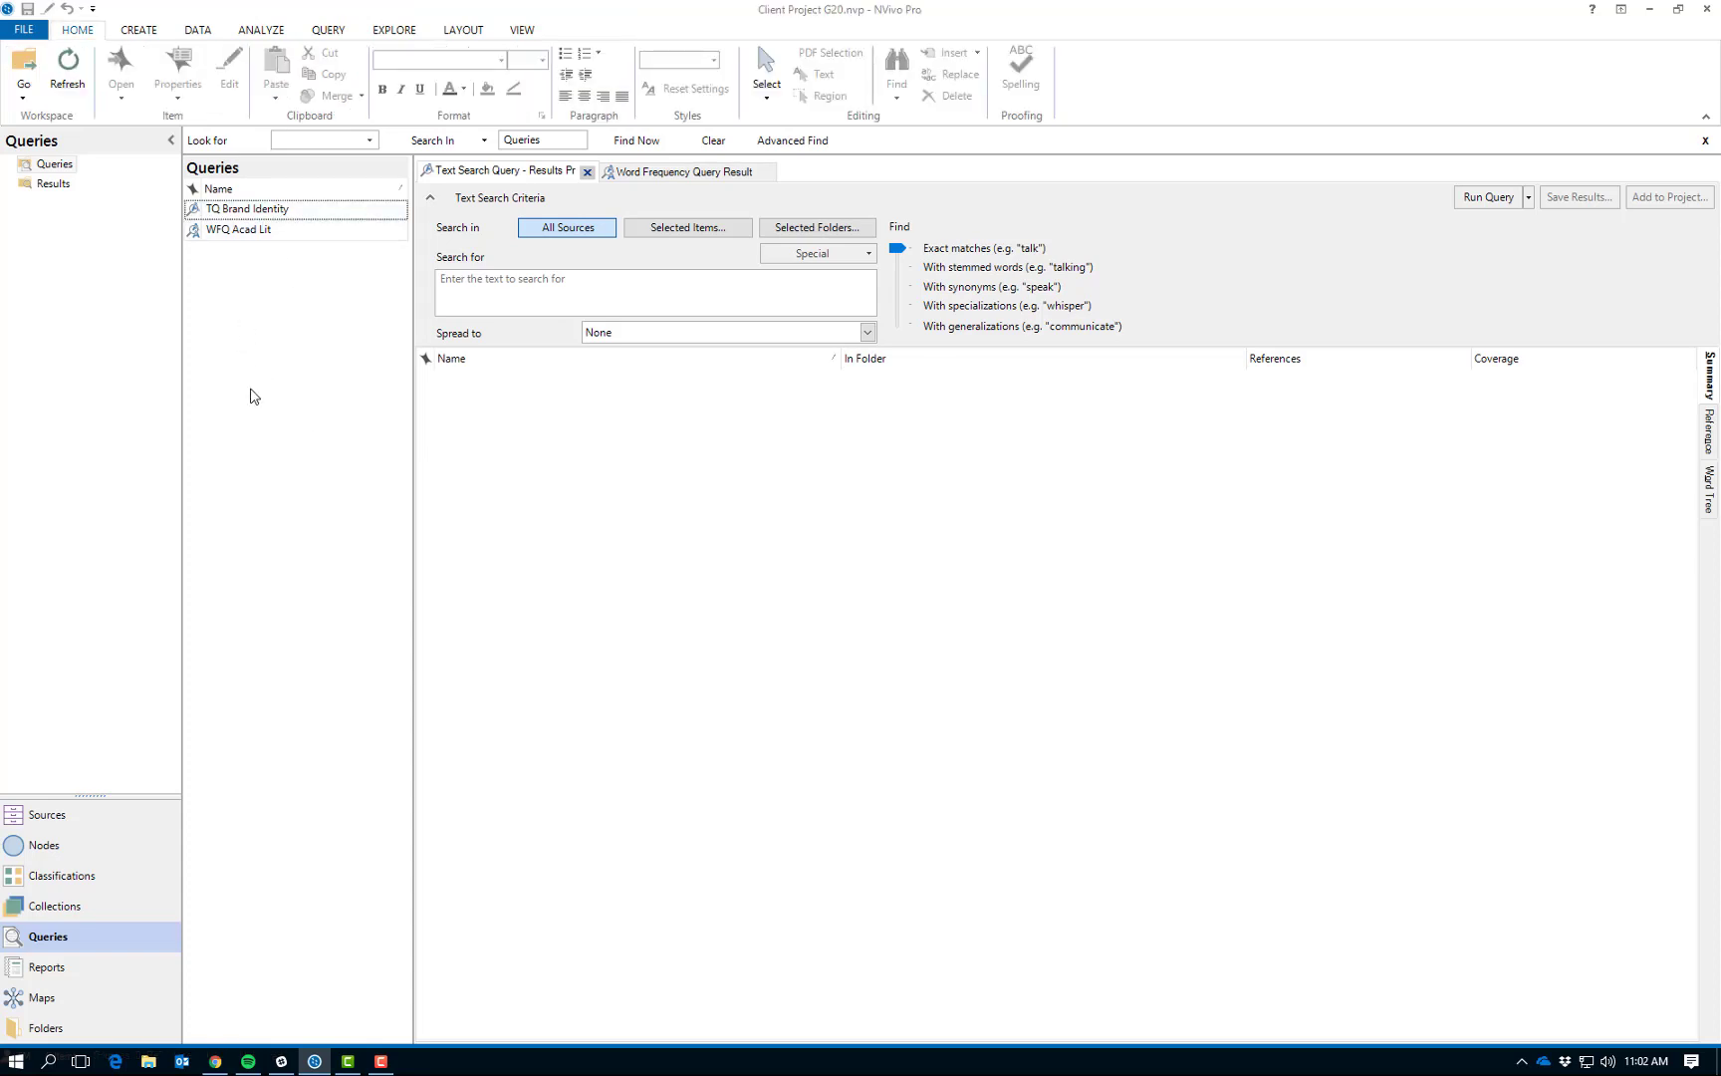
{"action": "right_click", "coordinate": [250, 390]}
{"action": "mouse_move", "coordinate": [307, 400]}
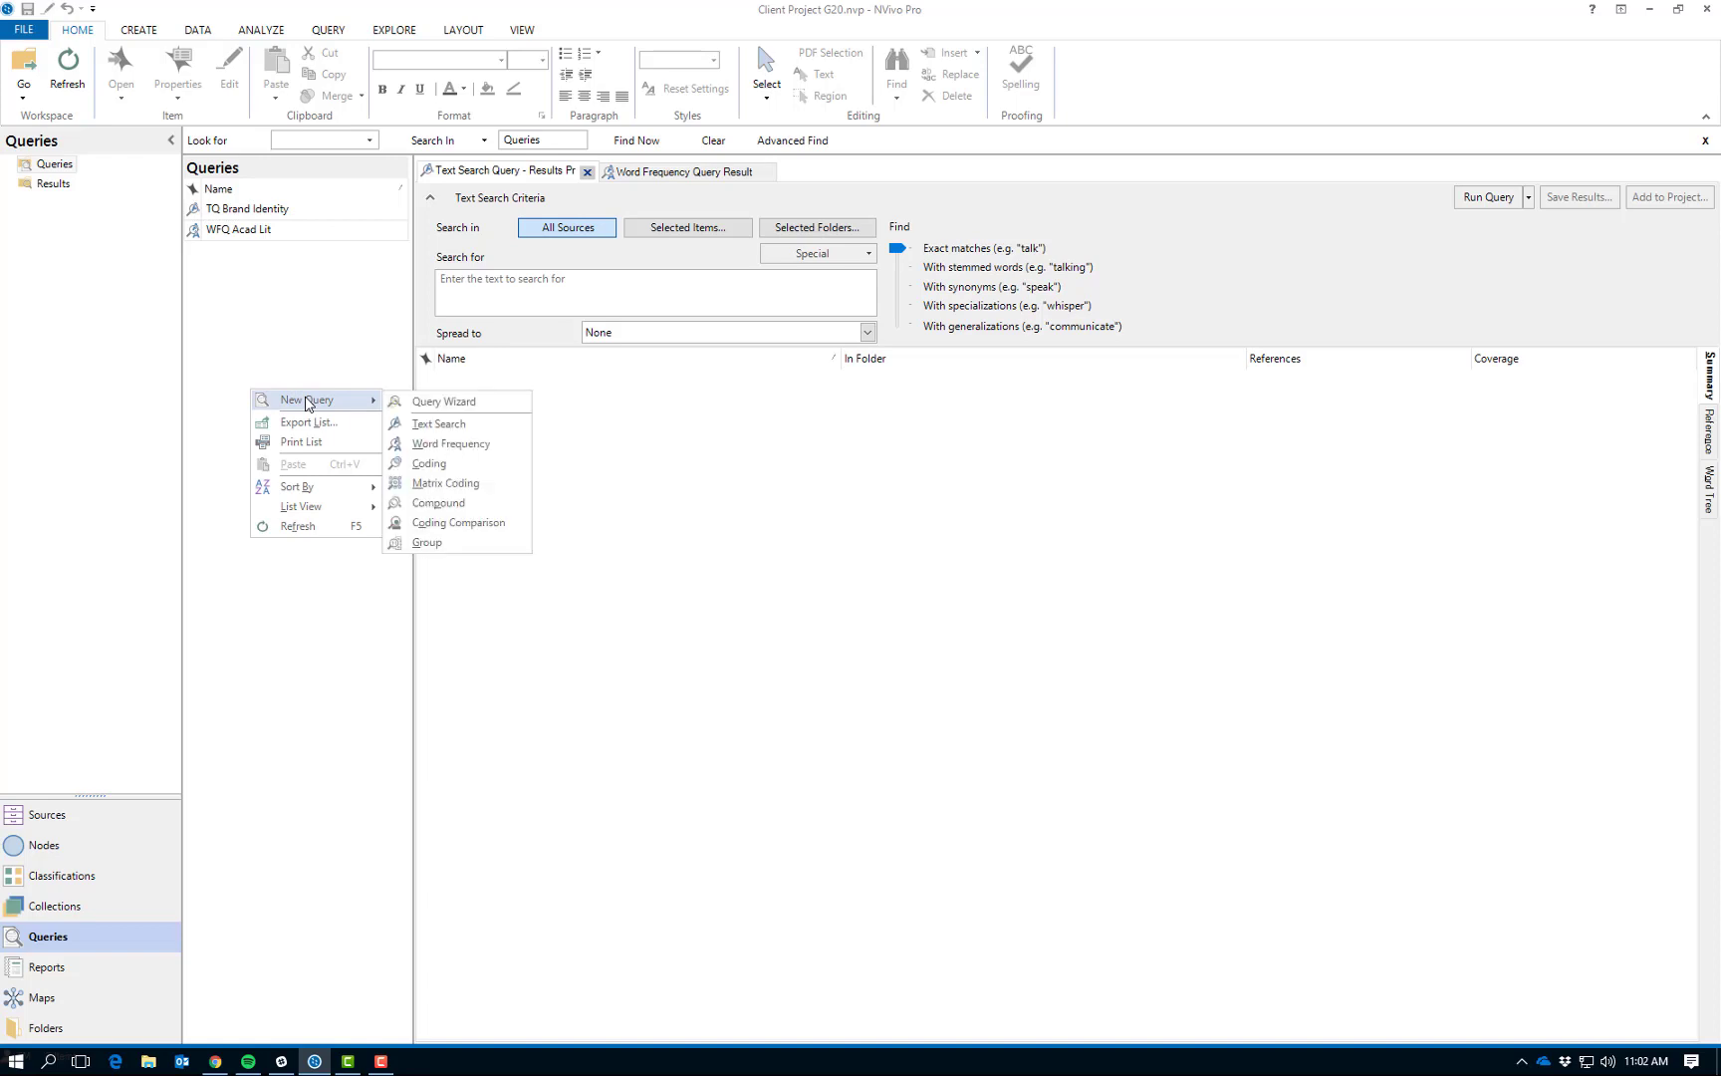
{"action": "left_click", "coordinate": [420, 448]}
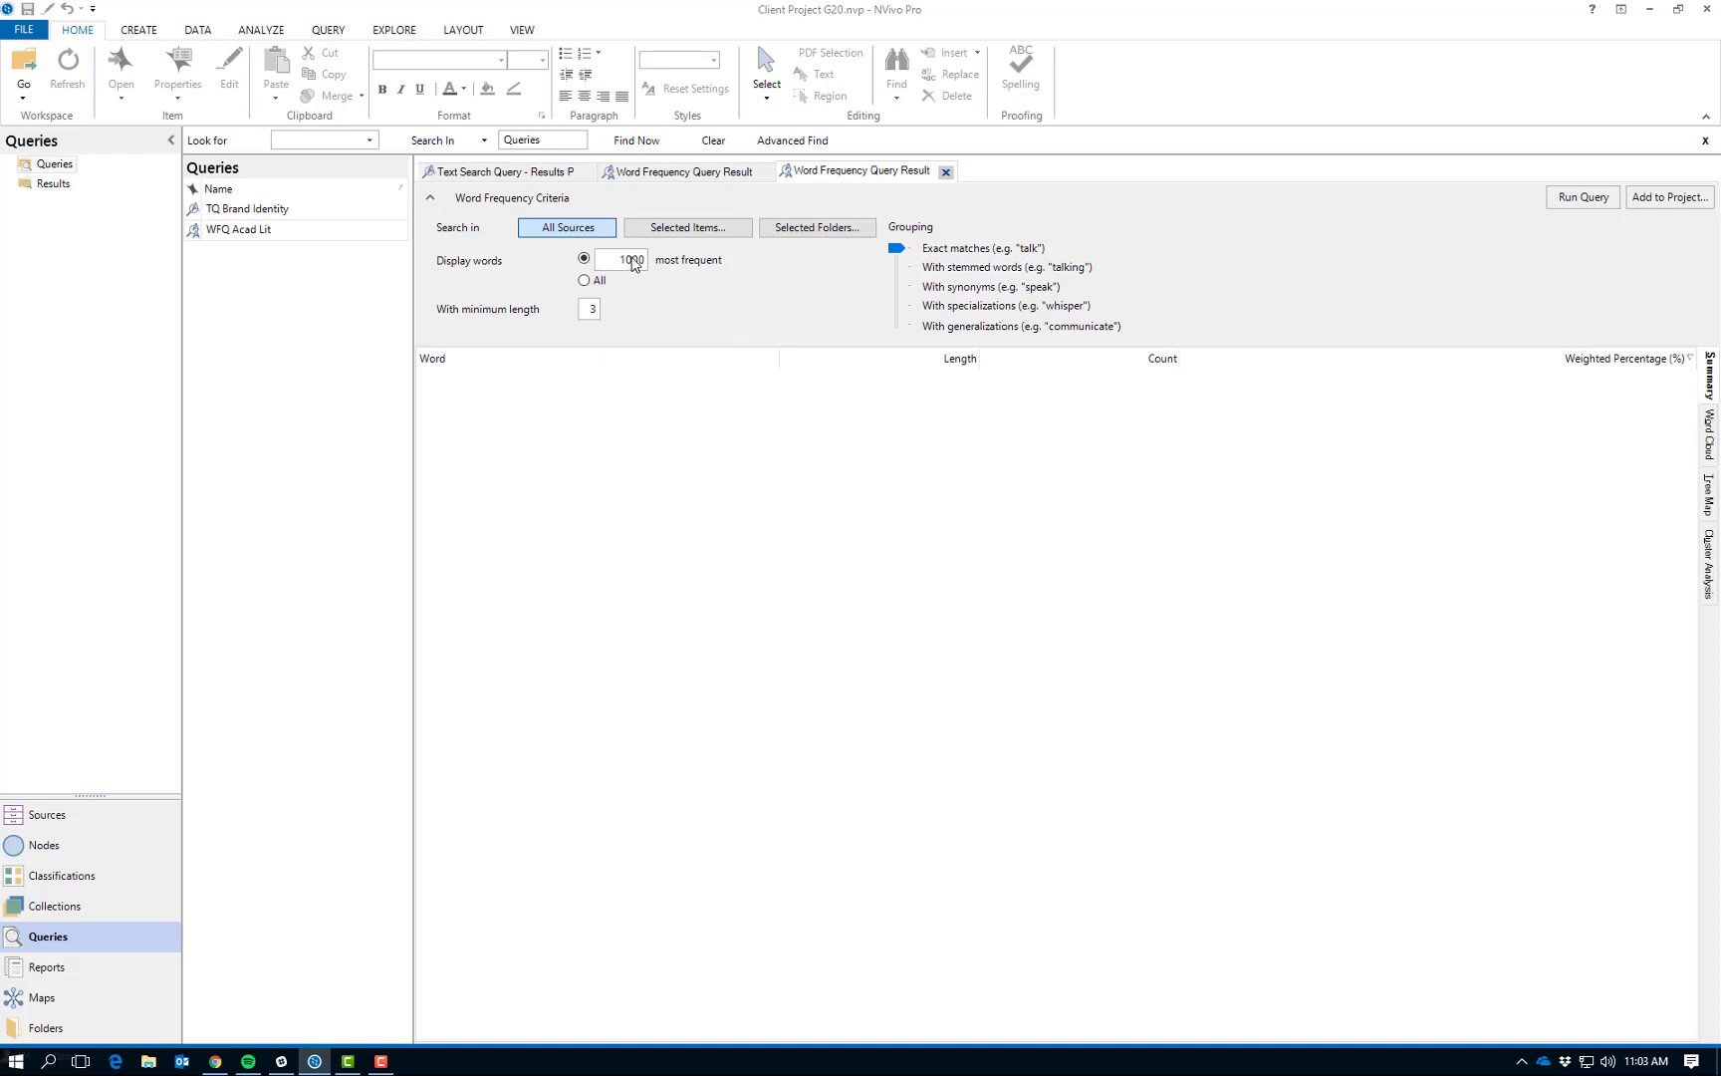
{"action": "left_click", "coordinate": [631, 261]}
{"action": "left_click", "coordinate": [645, 260]}
- Limit the word frequency search to the Secondary Sources folder under Internals and set the grouping to stemmed words
{"action": "left_click", "coordinate": [671, 231]}
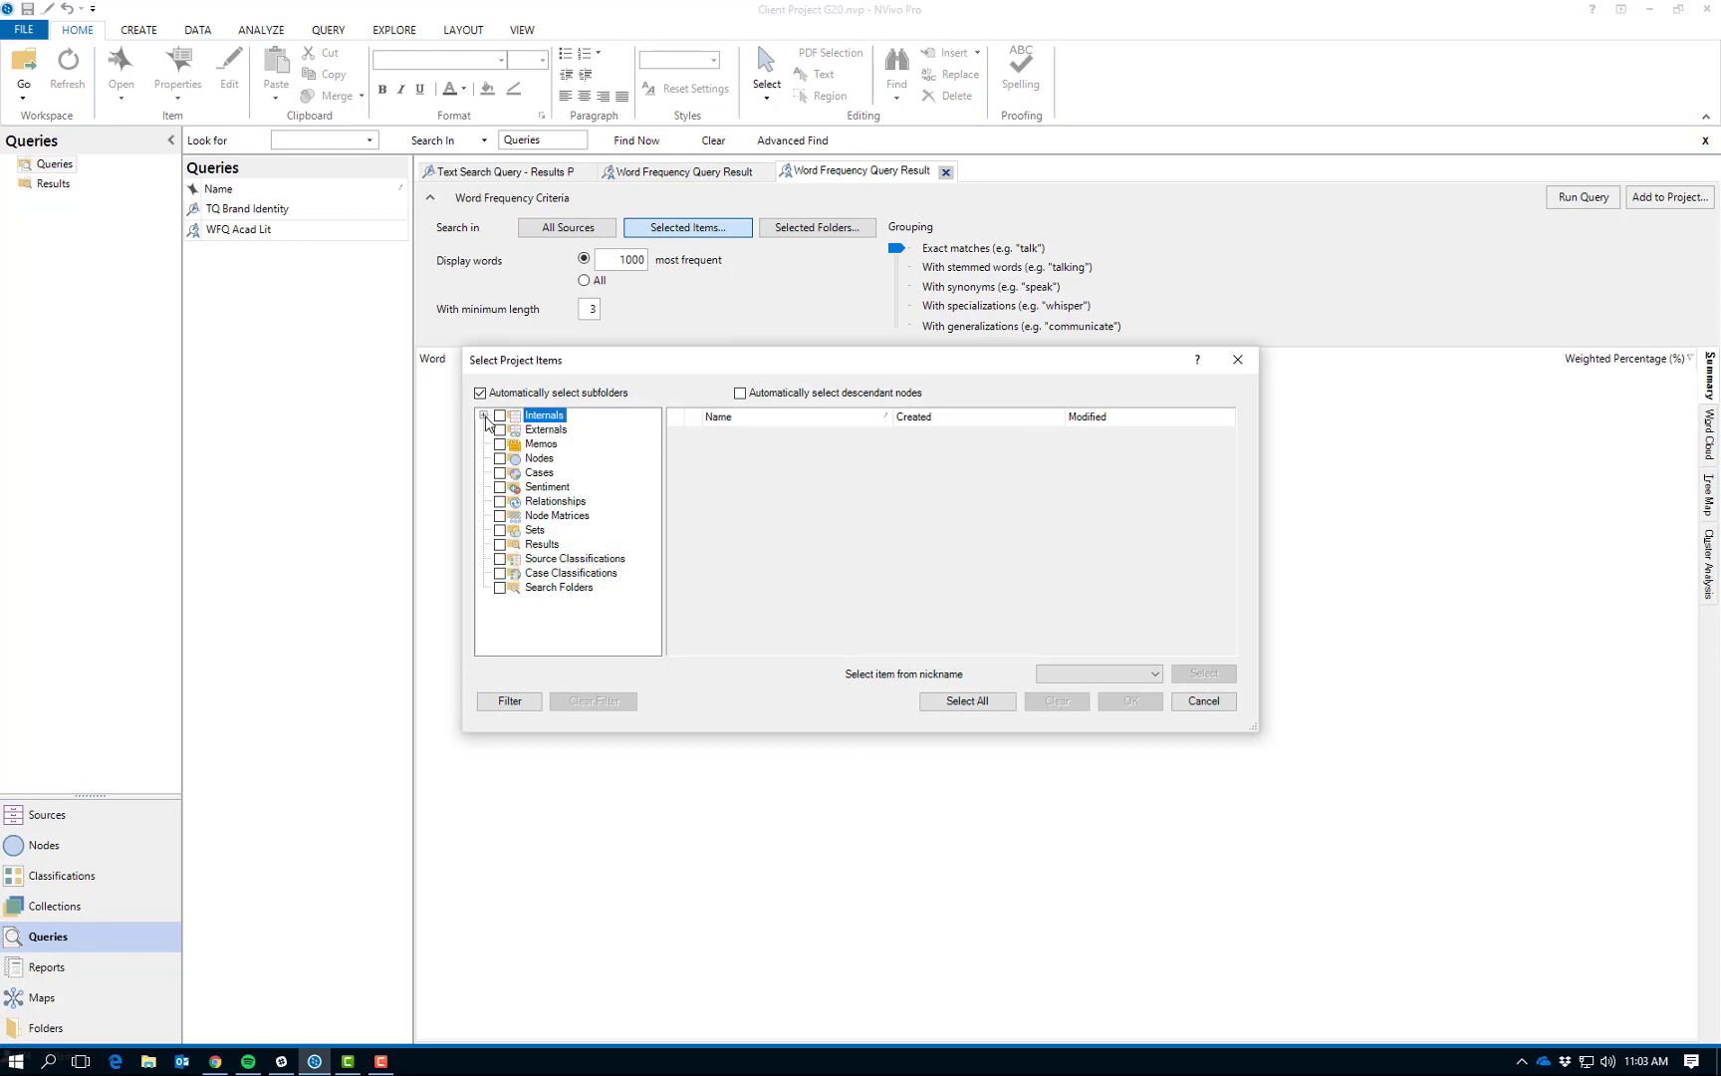
{"action": "left_click", "coordinate": [484, 416]}
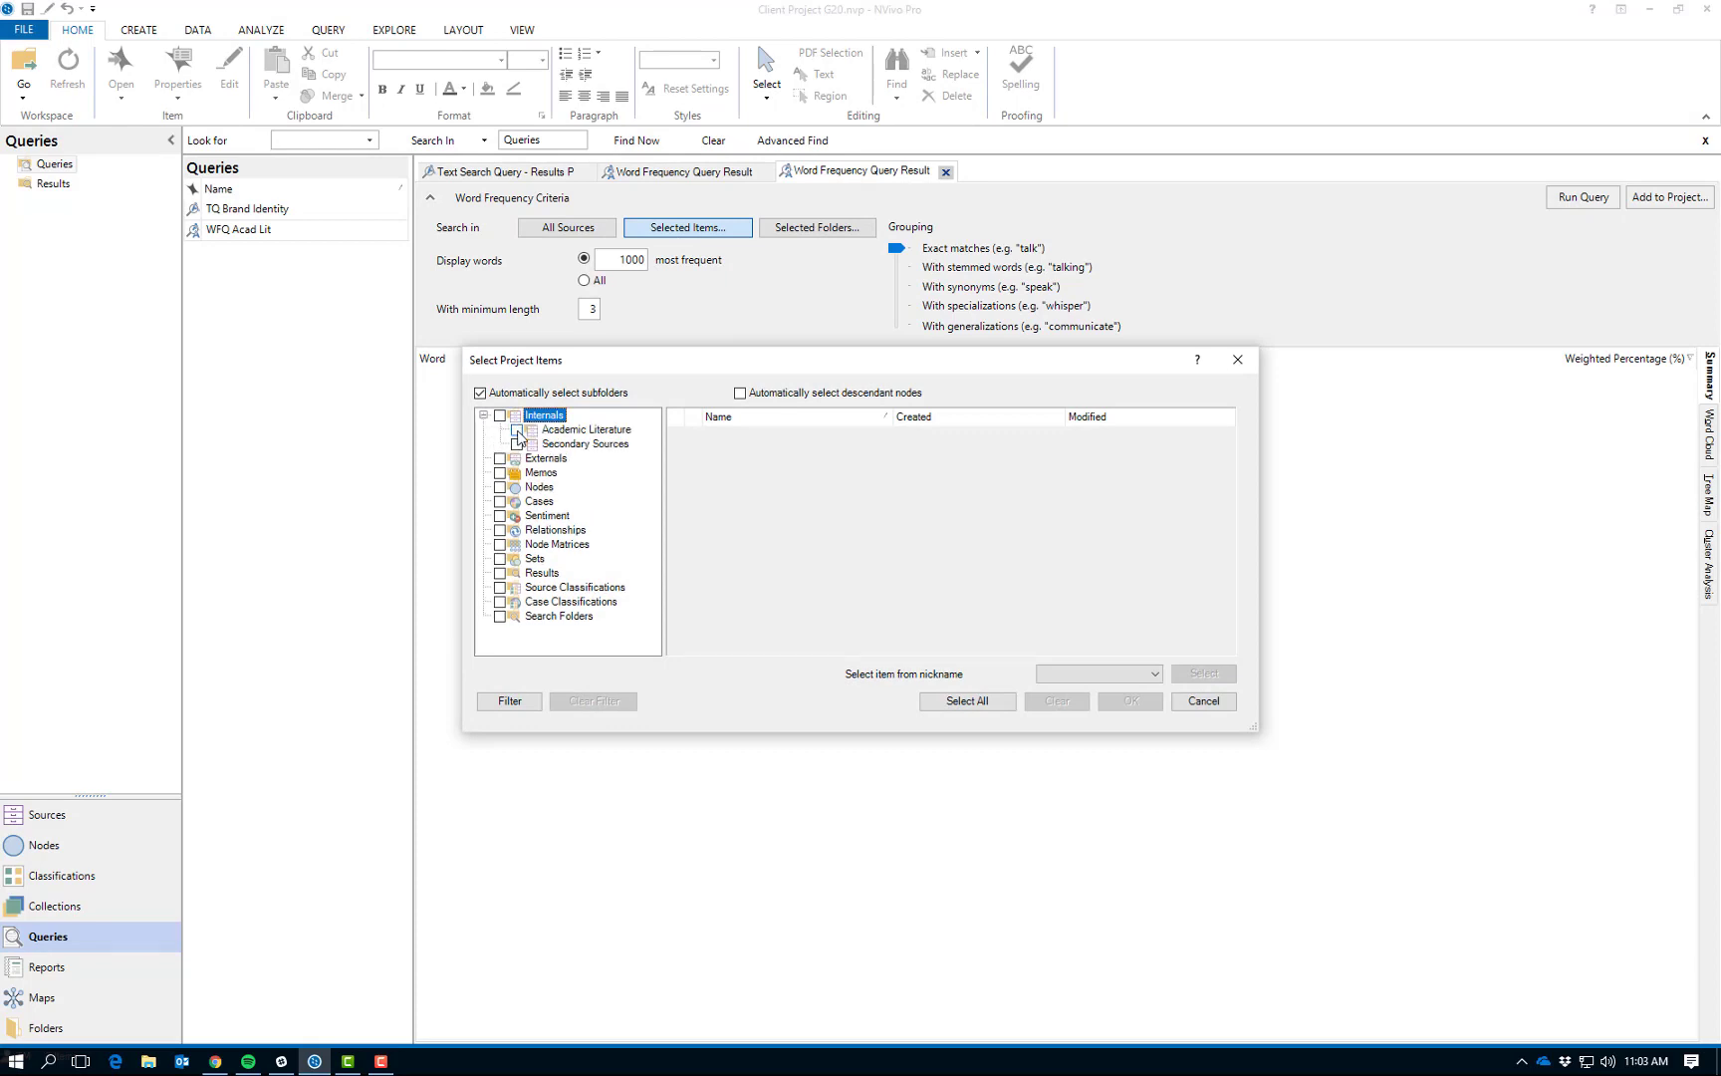
{"action": "left_click", "coordinate": [517, 430]}
{"action": "left_click", "coordinate": [517, 430]}
{"action": "left_click", "coordinate": [517, 444]}
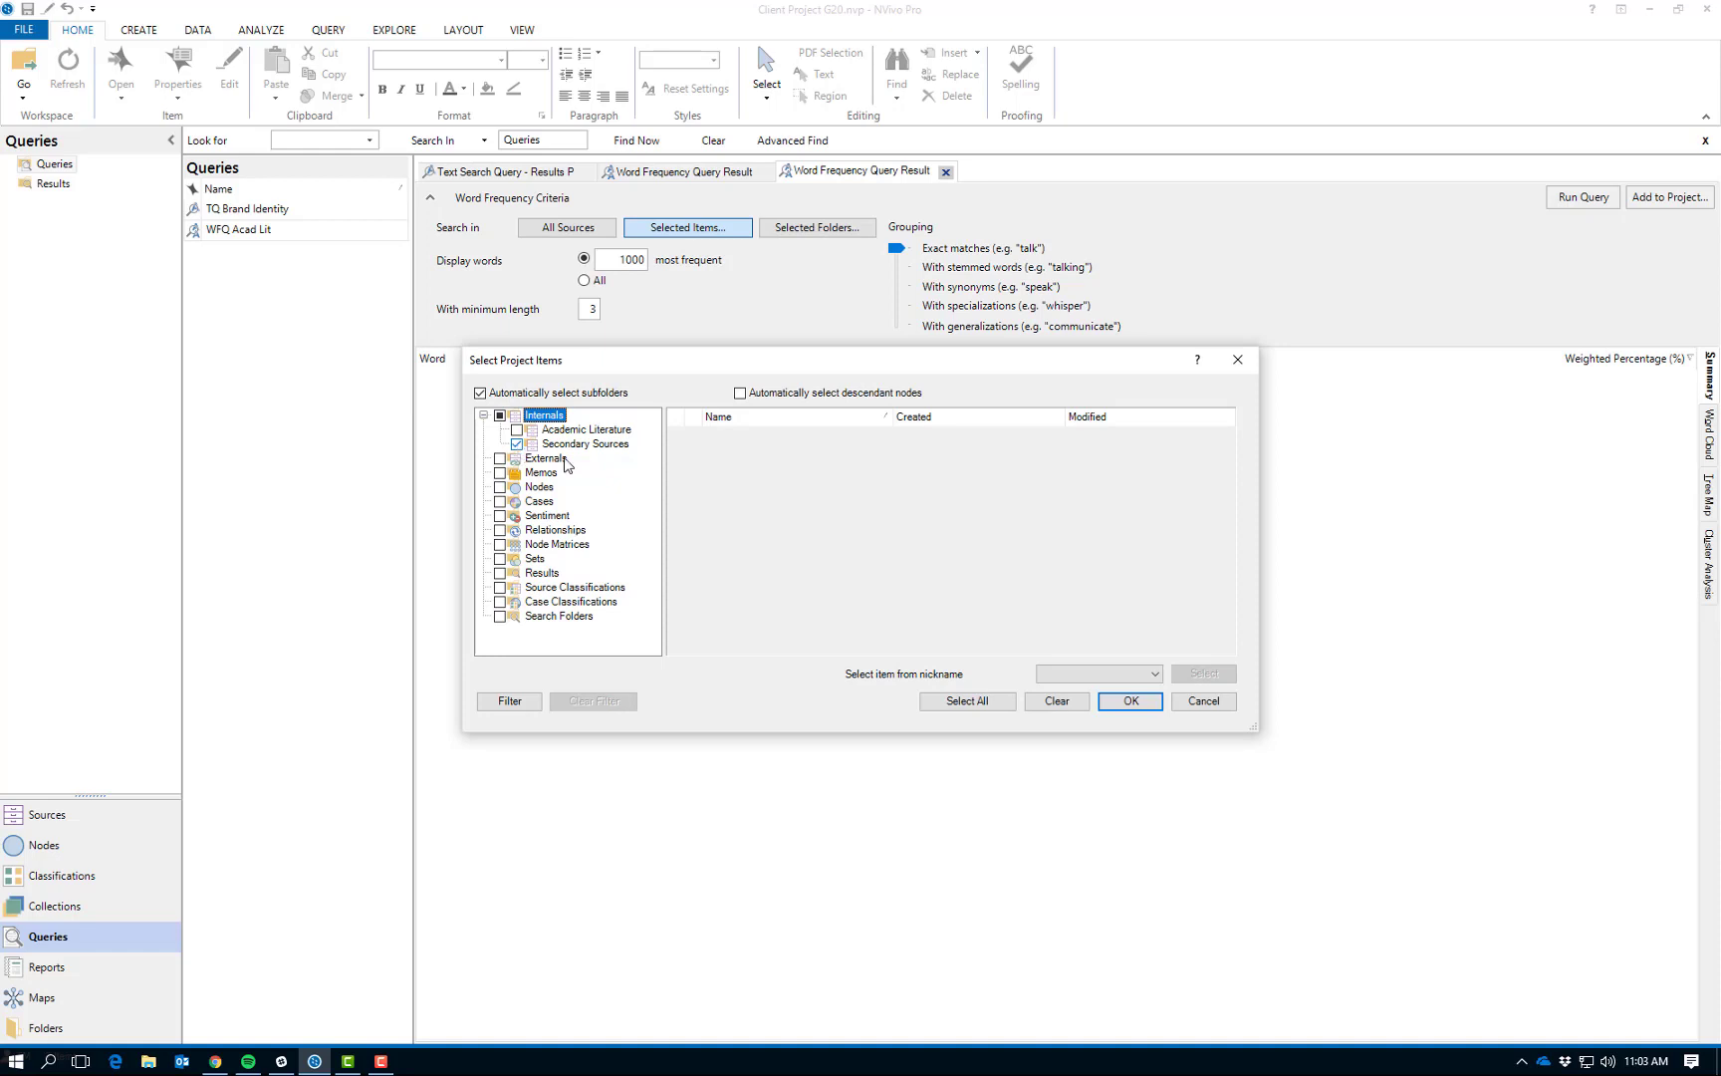
{"action": "left_click", "coordinate": [1131, 701]}
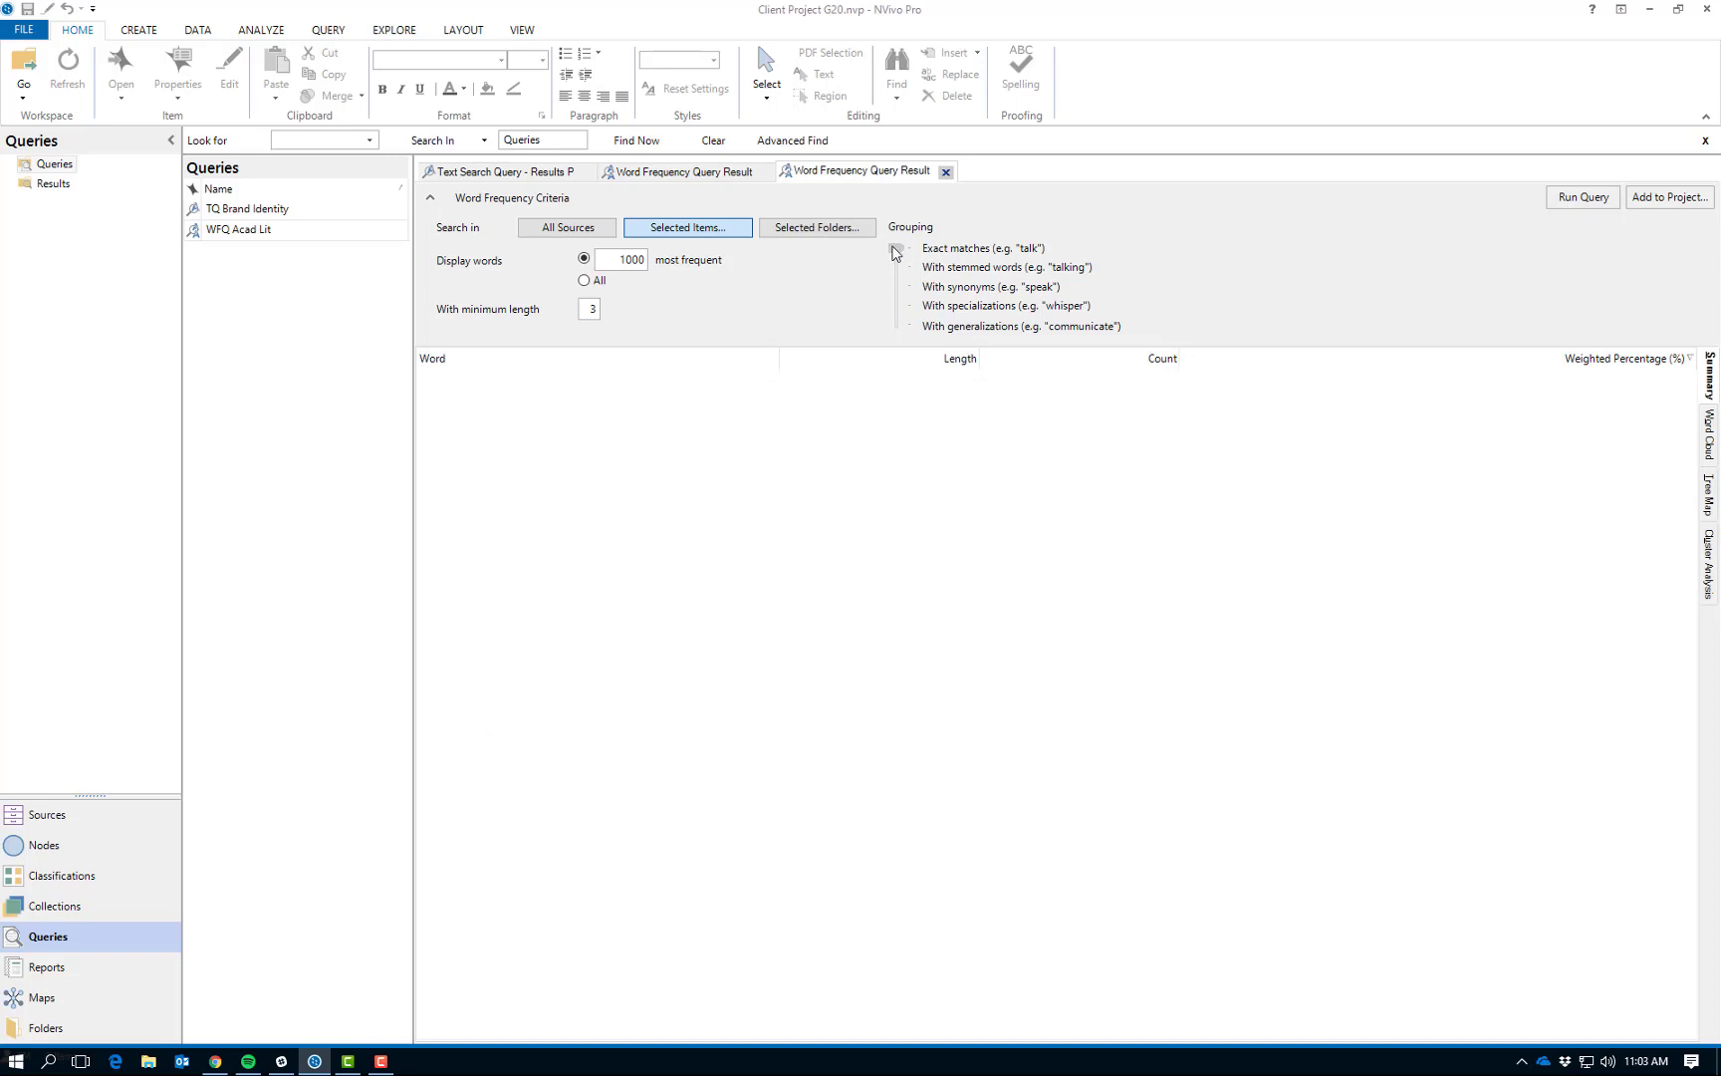
{"action": "left_click_drag", "start_coordinate": [894, 252], "coordinate": [899, 274]}
- Add the query to the project under the name "WFQ 2nd Sources" and run it
{"action": "left_click", "coordinate": [1684, 202]}
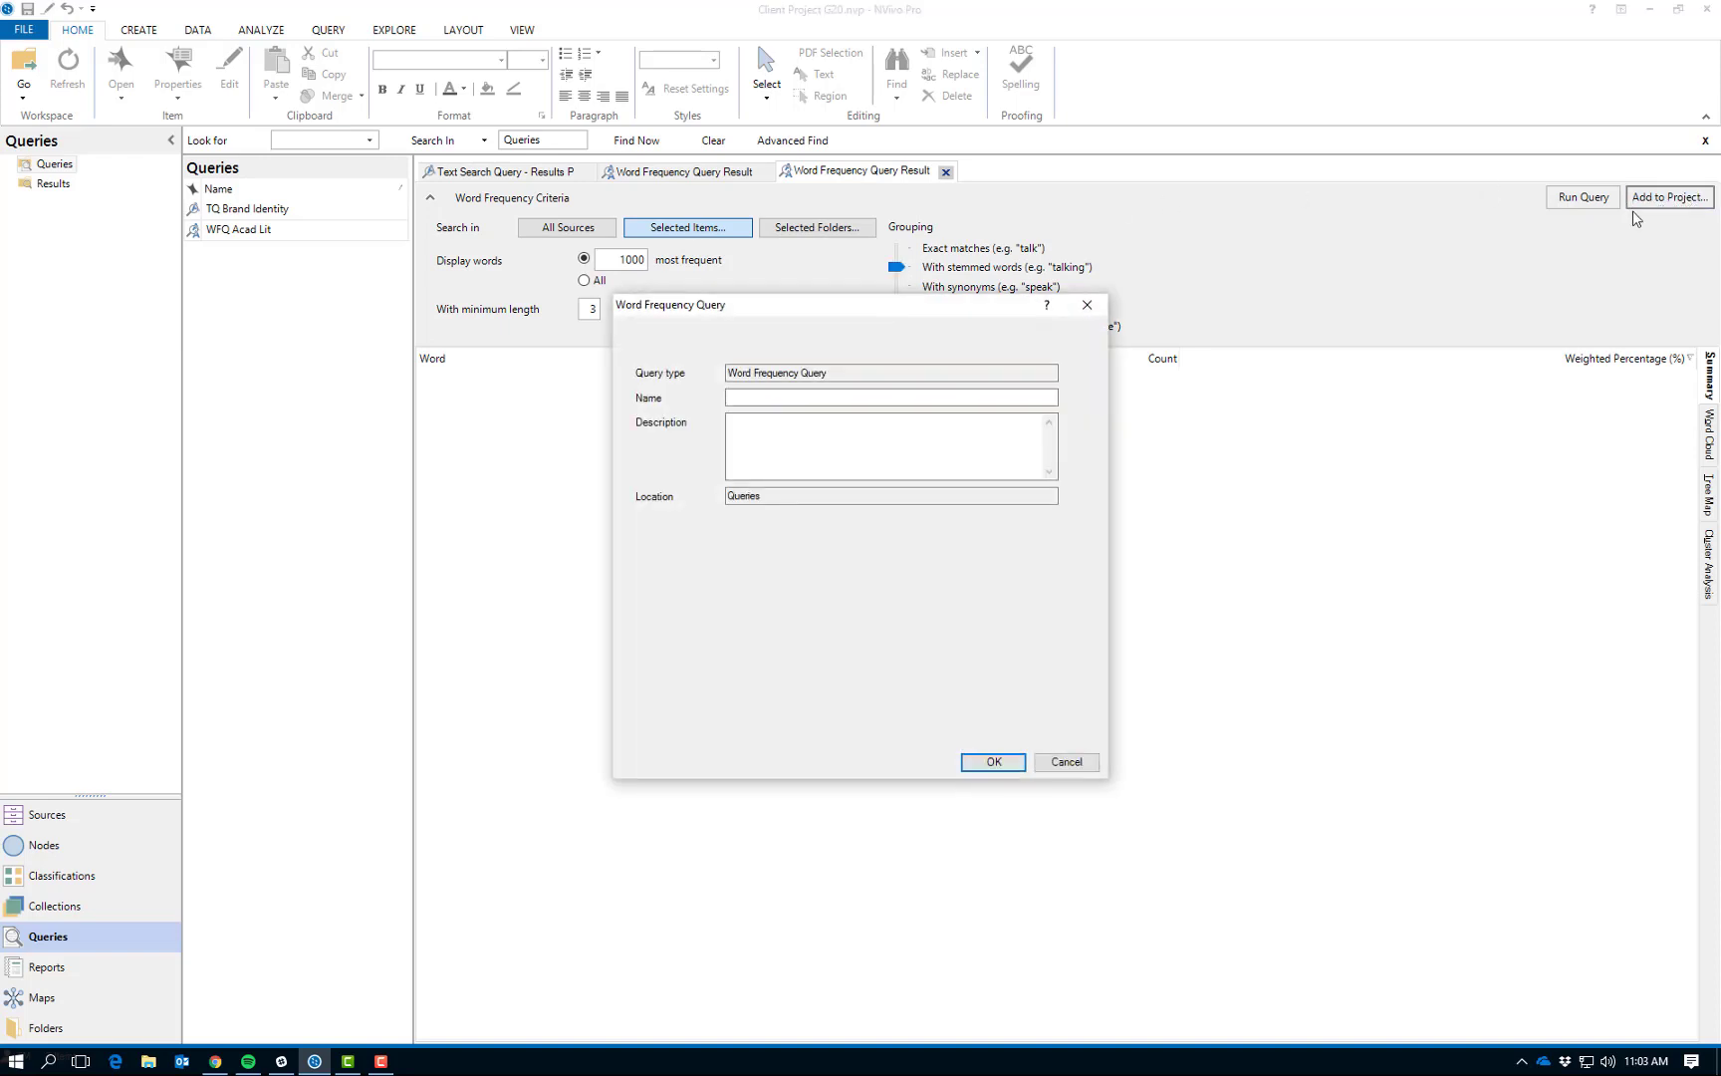
{"action": "left_click", "coordinate": [821, 396]}
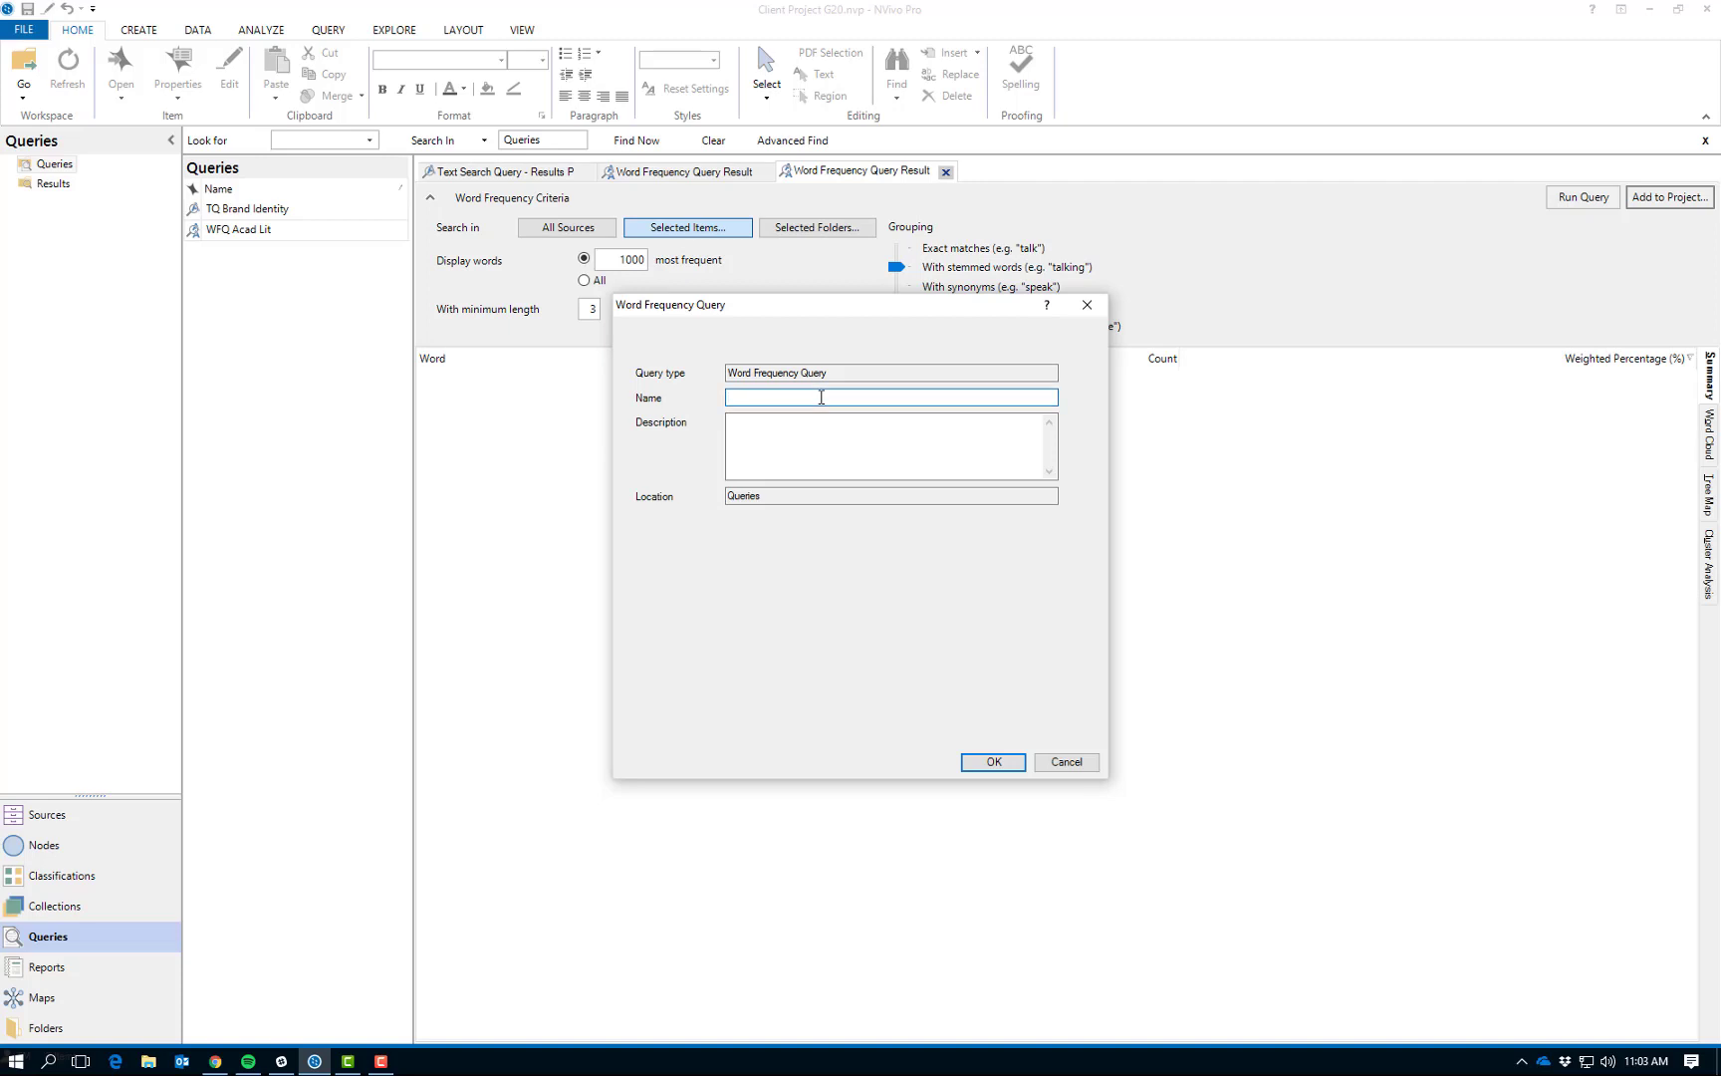
{"action": "type", "text": "WFQ 2nd Sources"}
{"action": "left_click", "coordinate": [773, 443]}
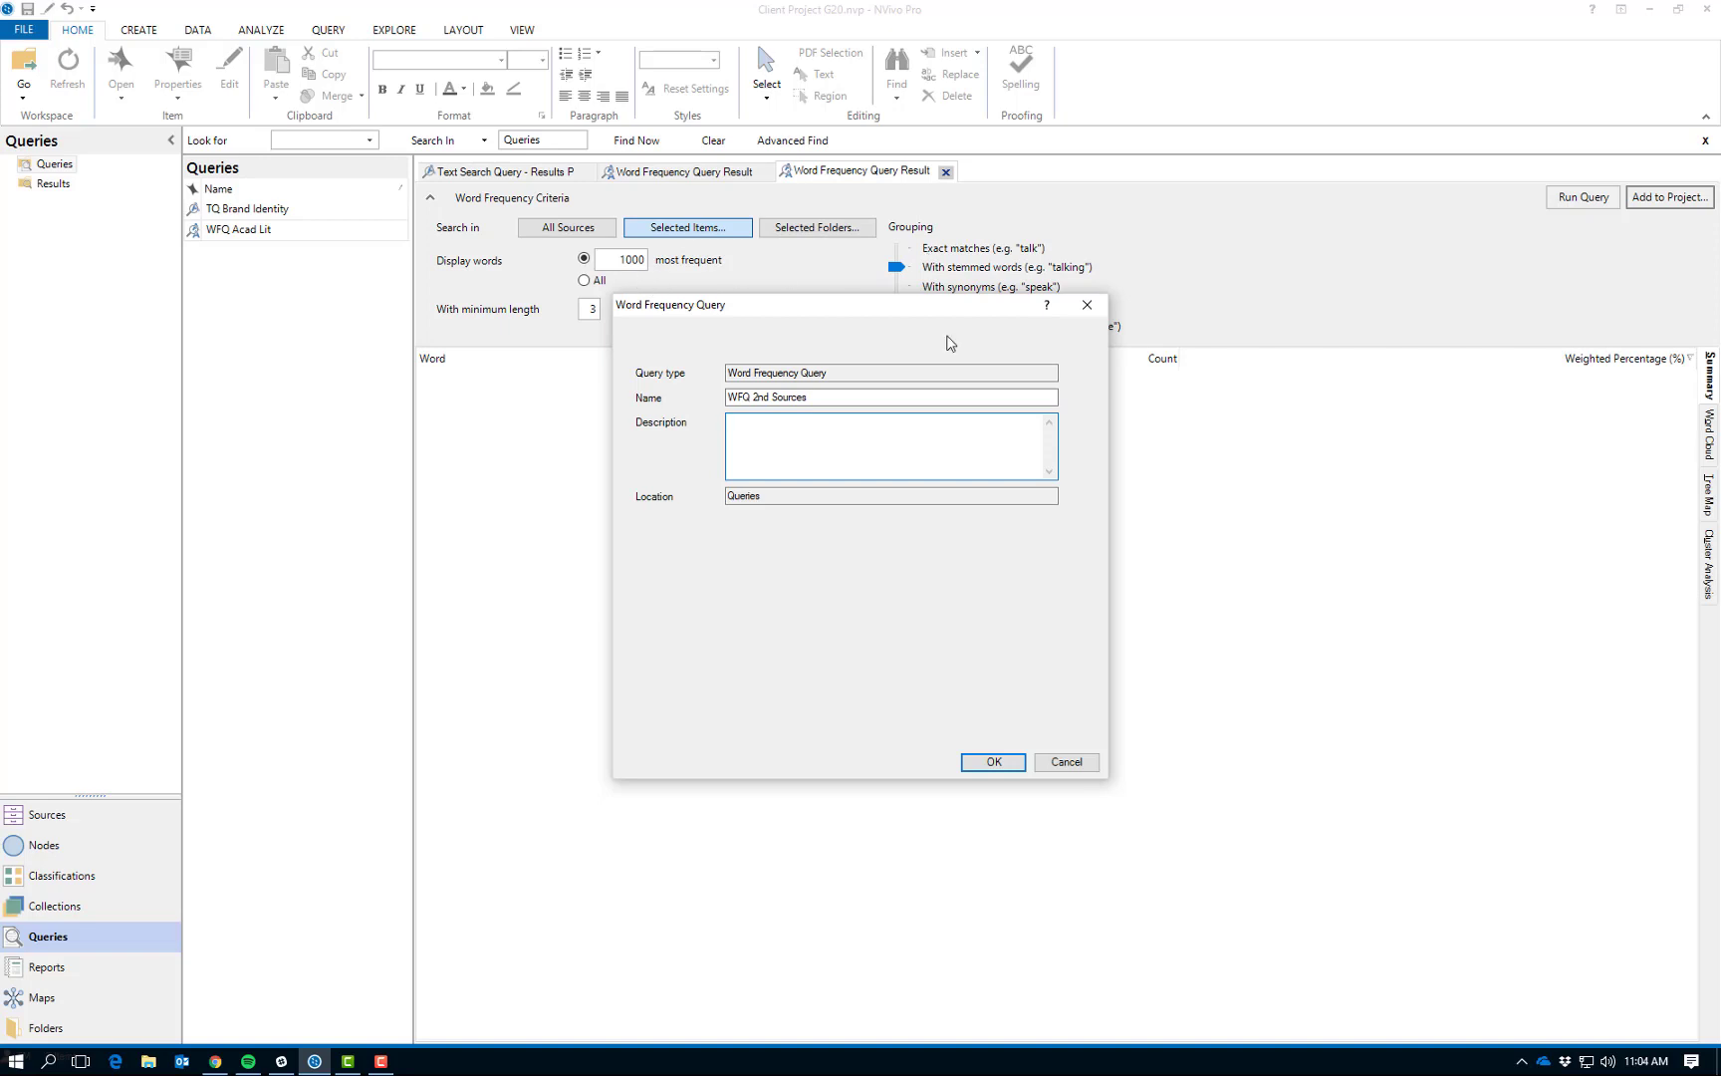
{"action": "left_click", "coordinate": [994, 762]}
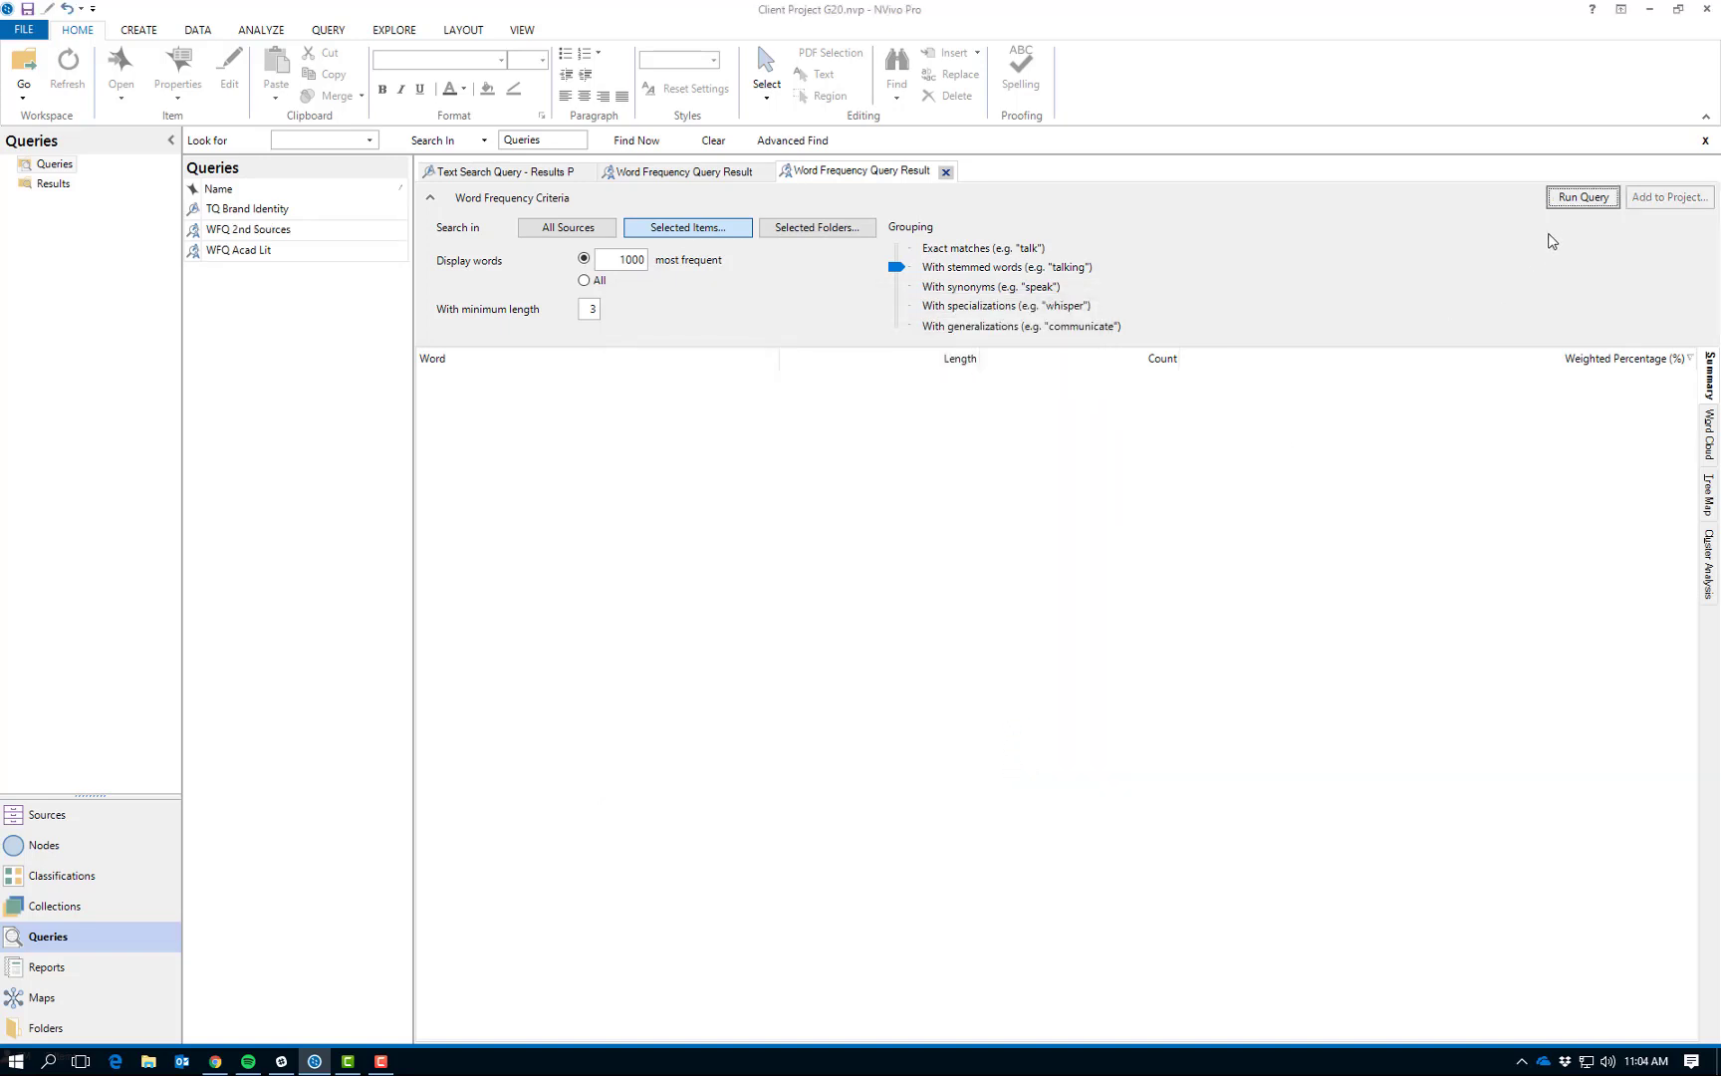
{"action": "left_click", "coordinate": [1565, 203]}
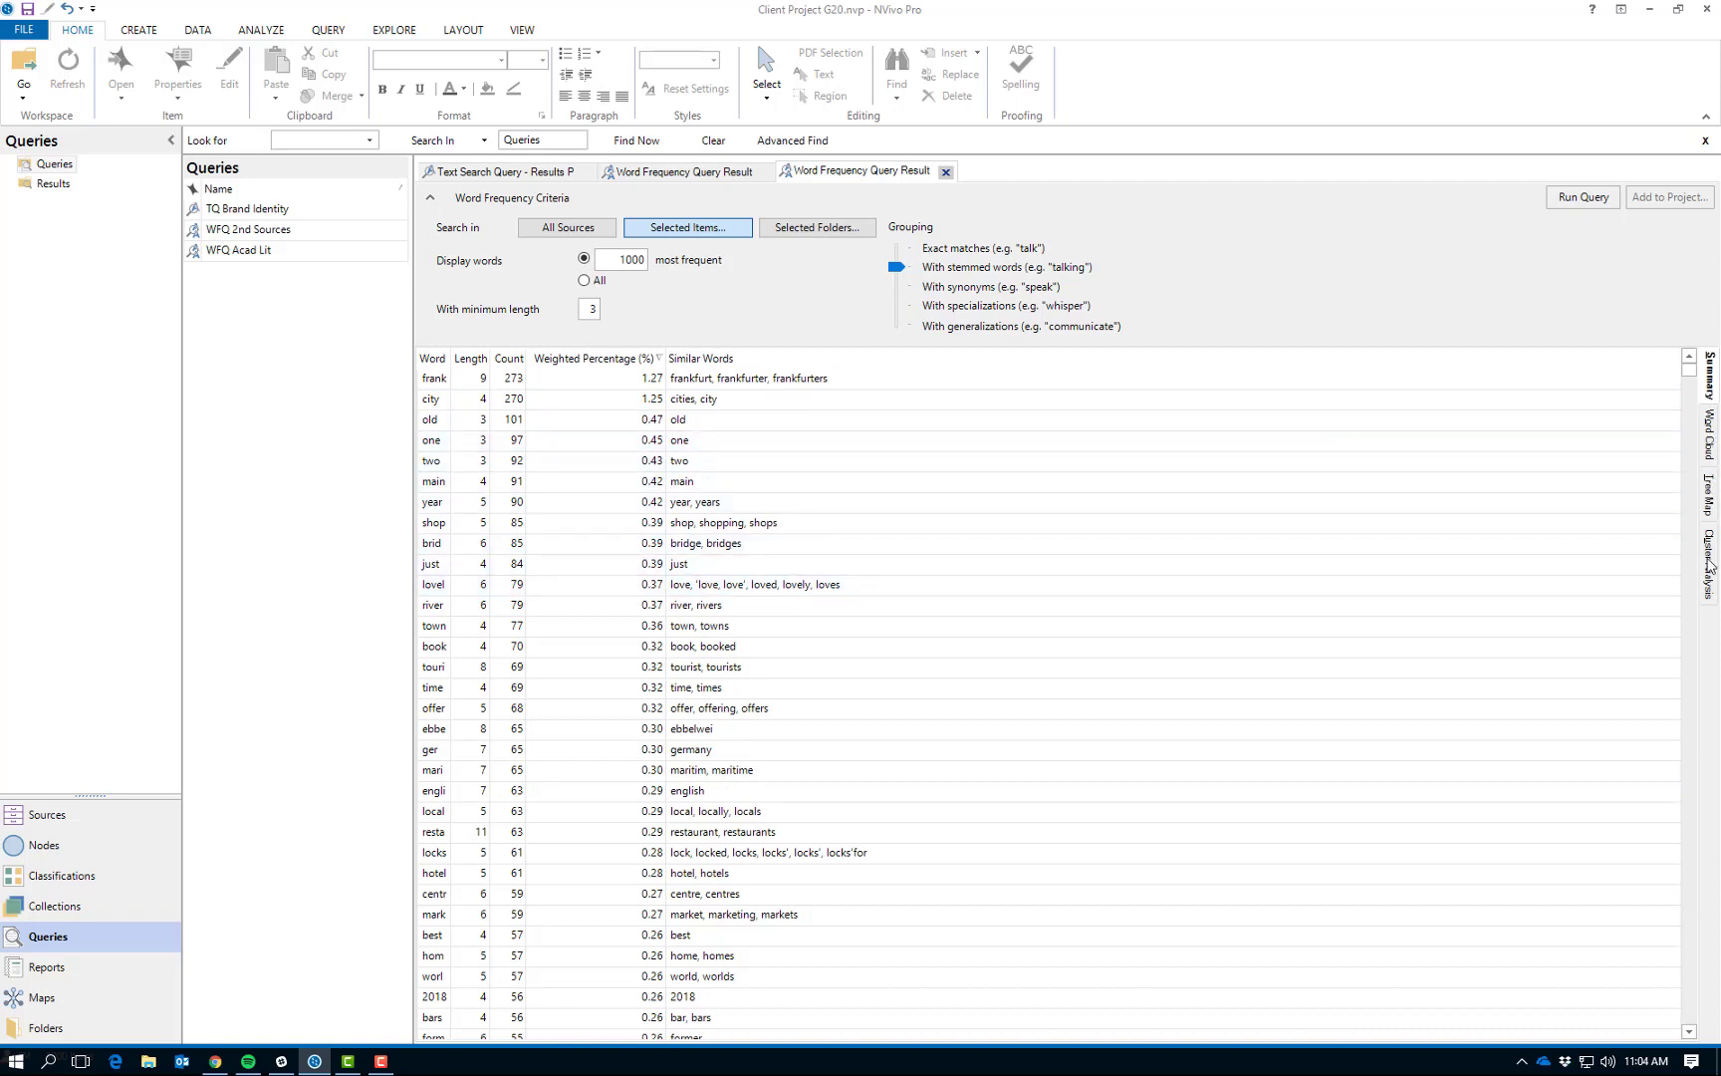
- Examine the query results as a word cloud, tree map and cluster analysis, ending on the word cloud
{"action": "left_click", "coordinate": [1710, 440]}
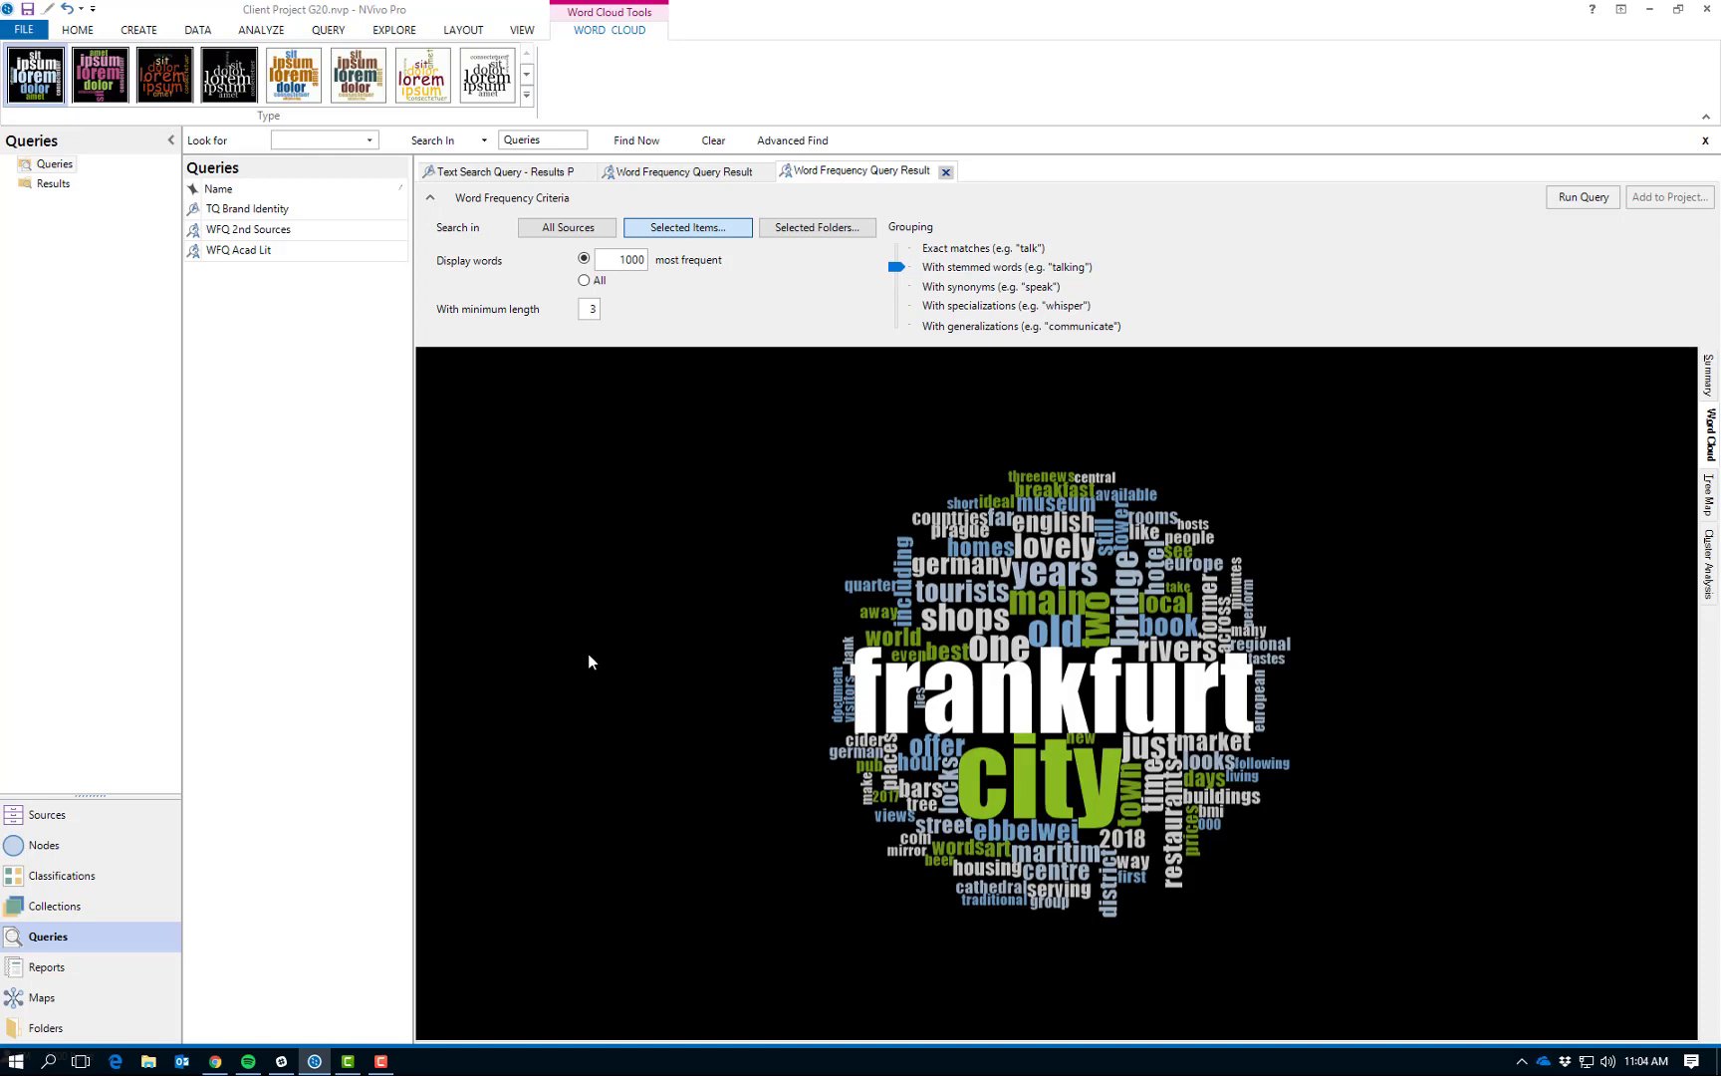
{"action": "left_click", "coordinate": [1709, 495]}
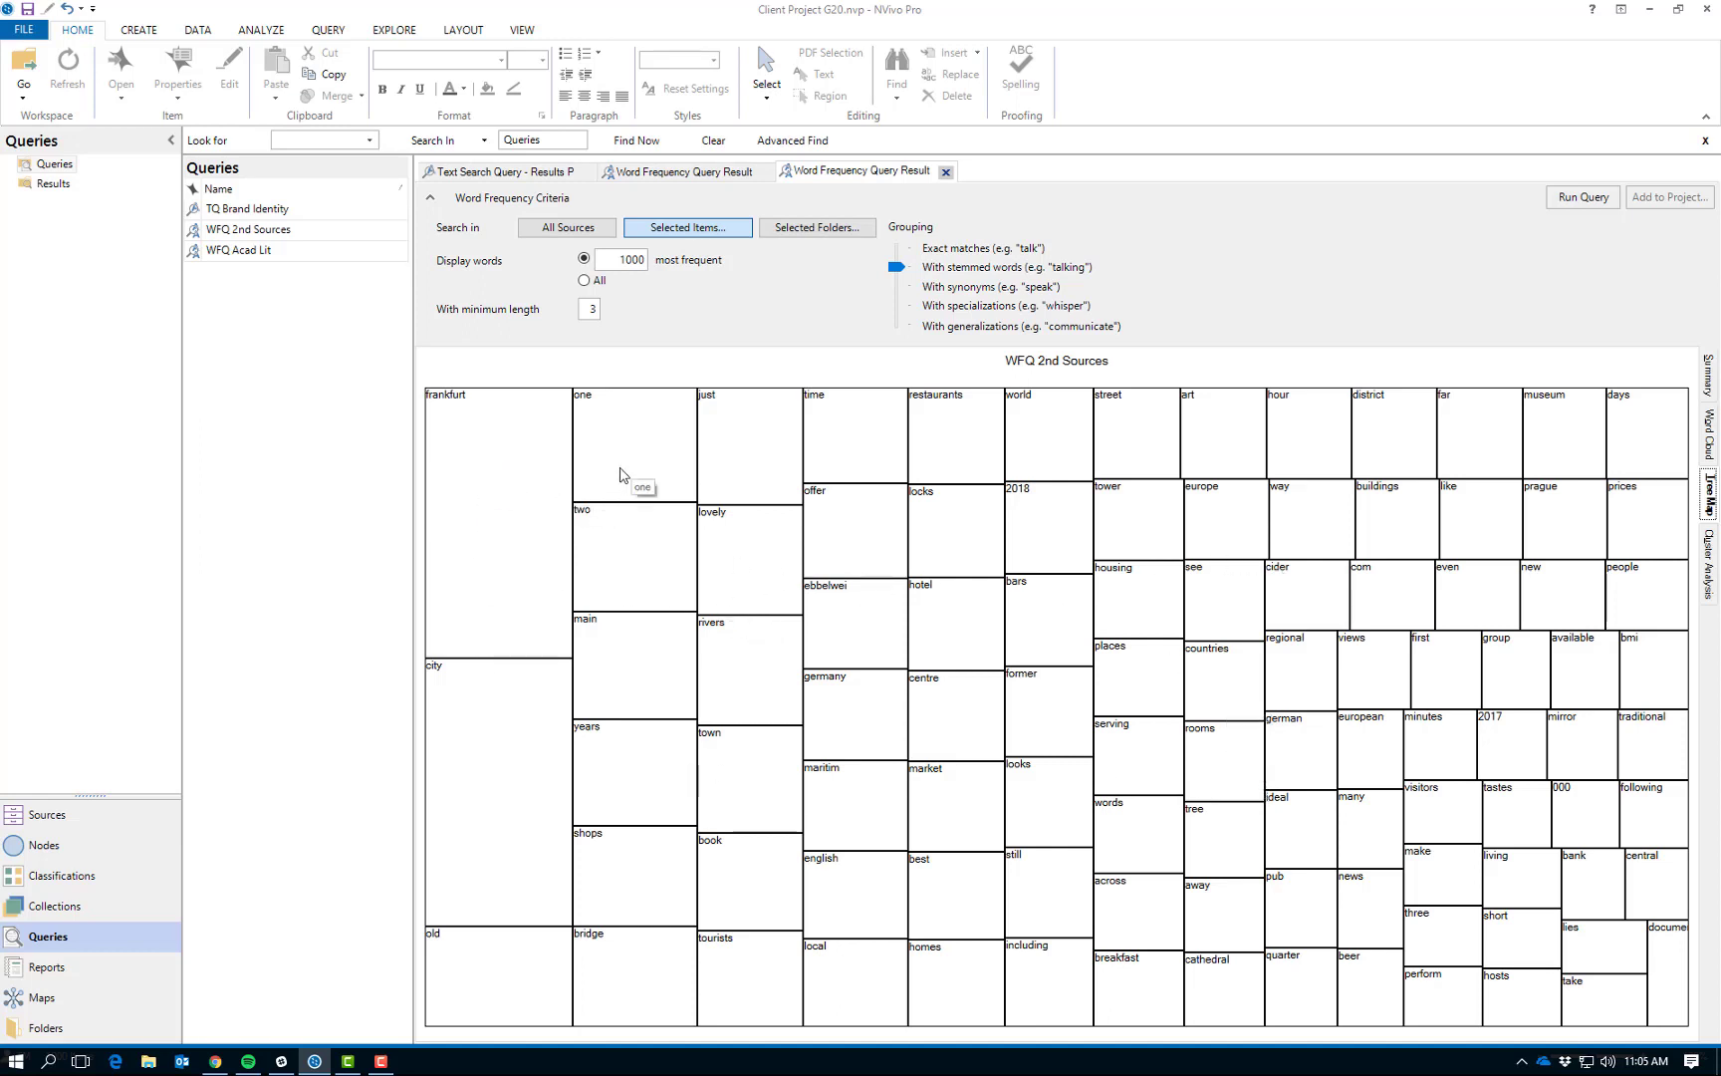
{"action": "left_click", "coordinate": [1707, 587]}
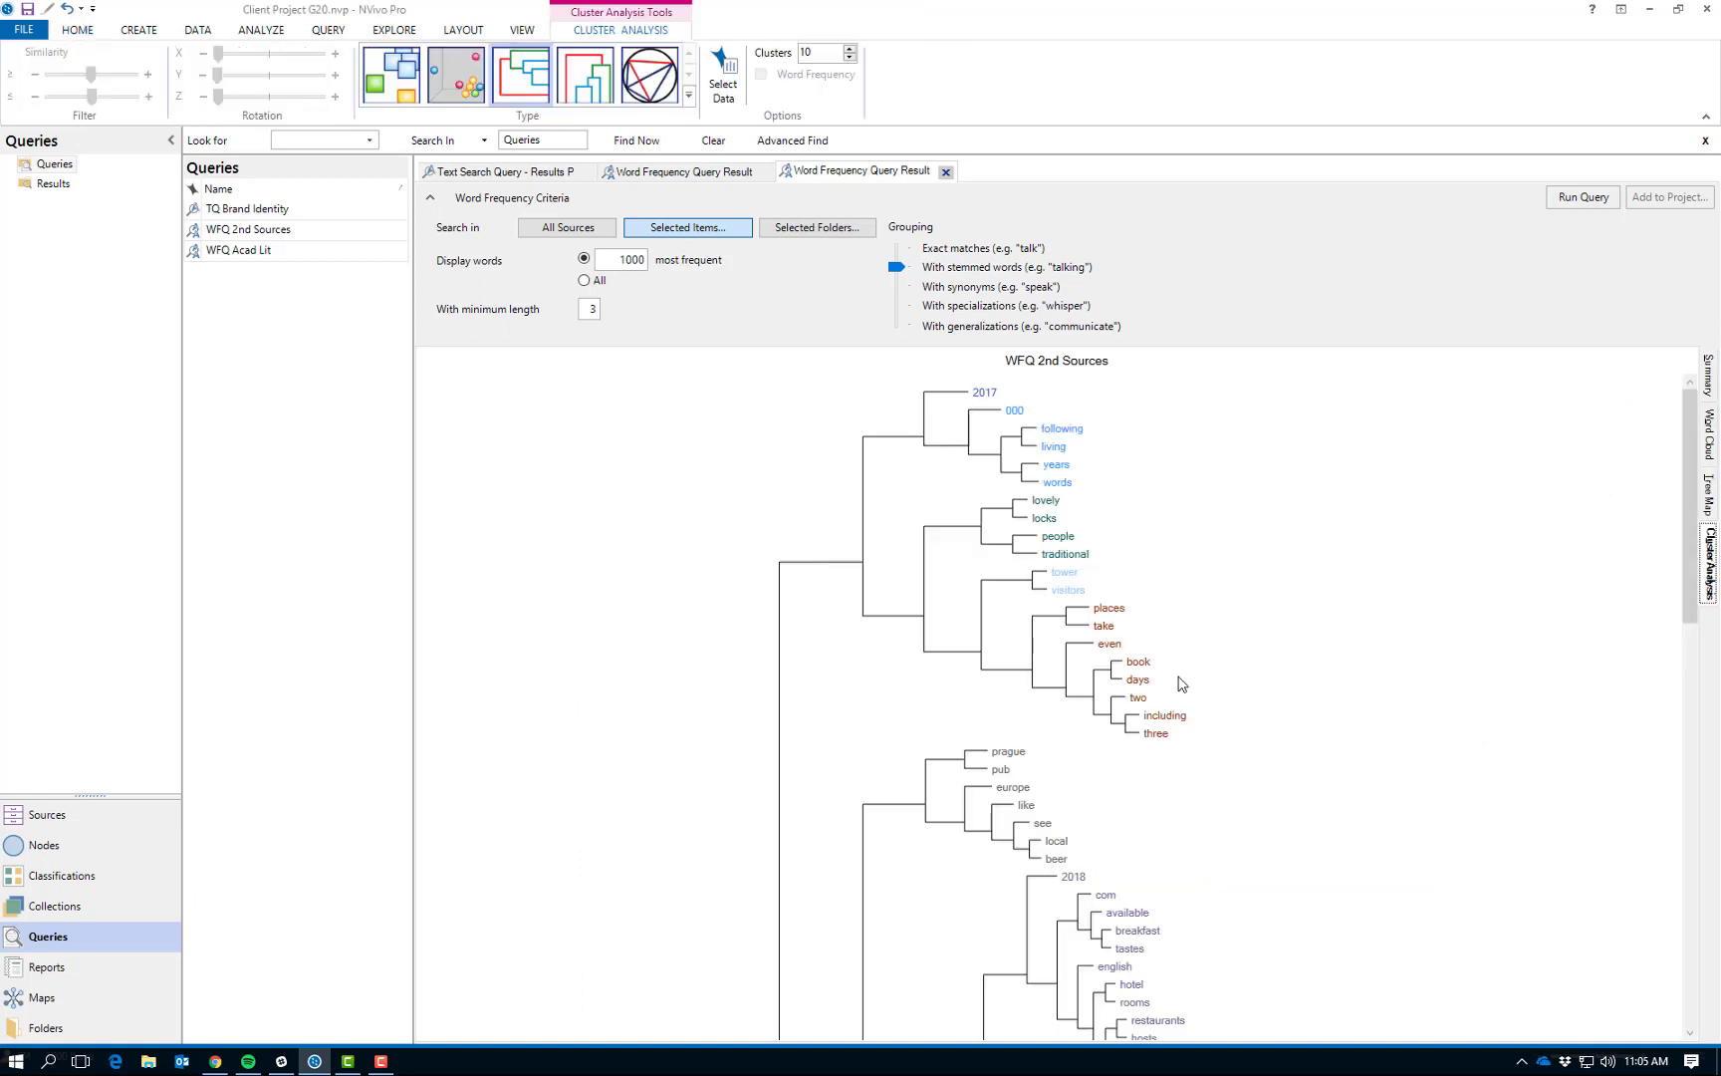
{"action": "scroll", "coordinate": [1245, 685], "scroll_direction": "down", "scroll_amount": 3}
{"action": "scroll", "coordinate": [1245, 685], "scroll_direction": "down", "scroll_amount": 10}
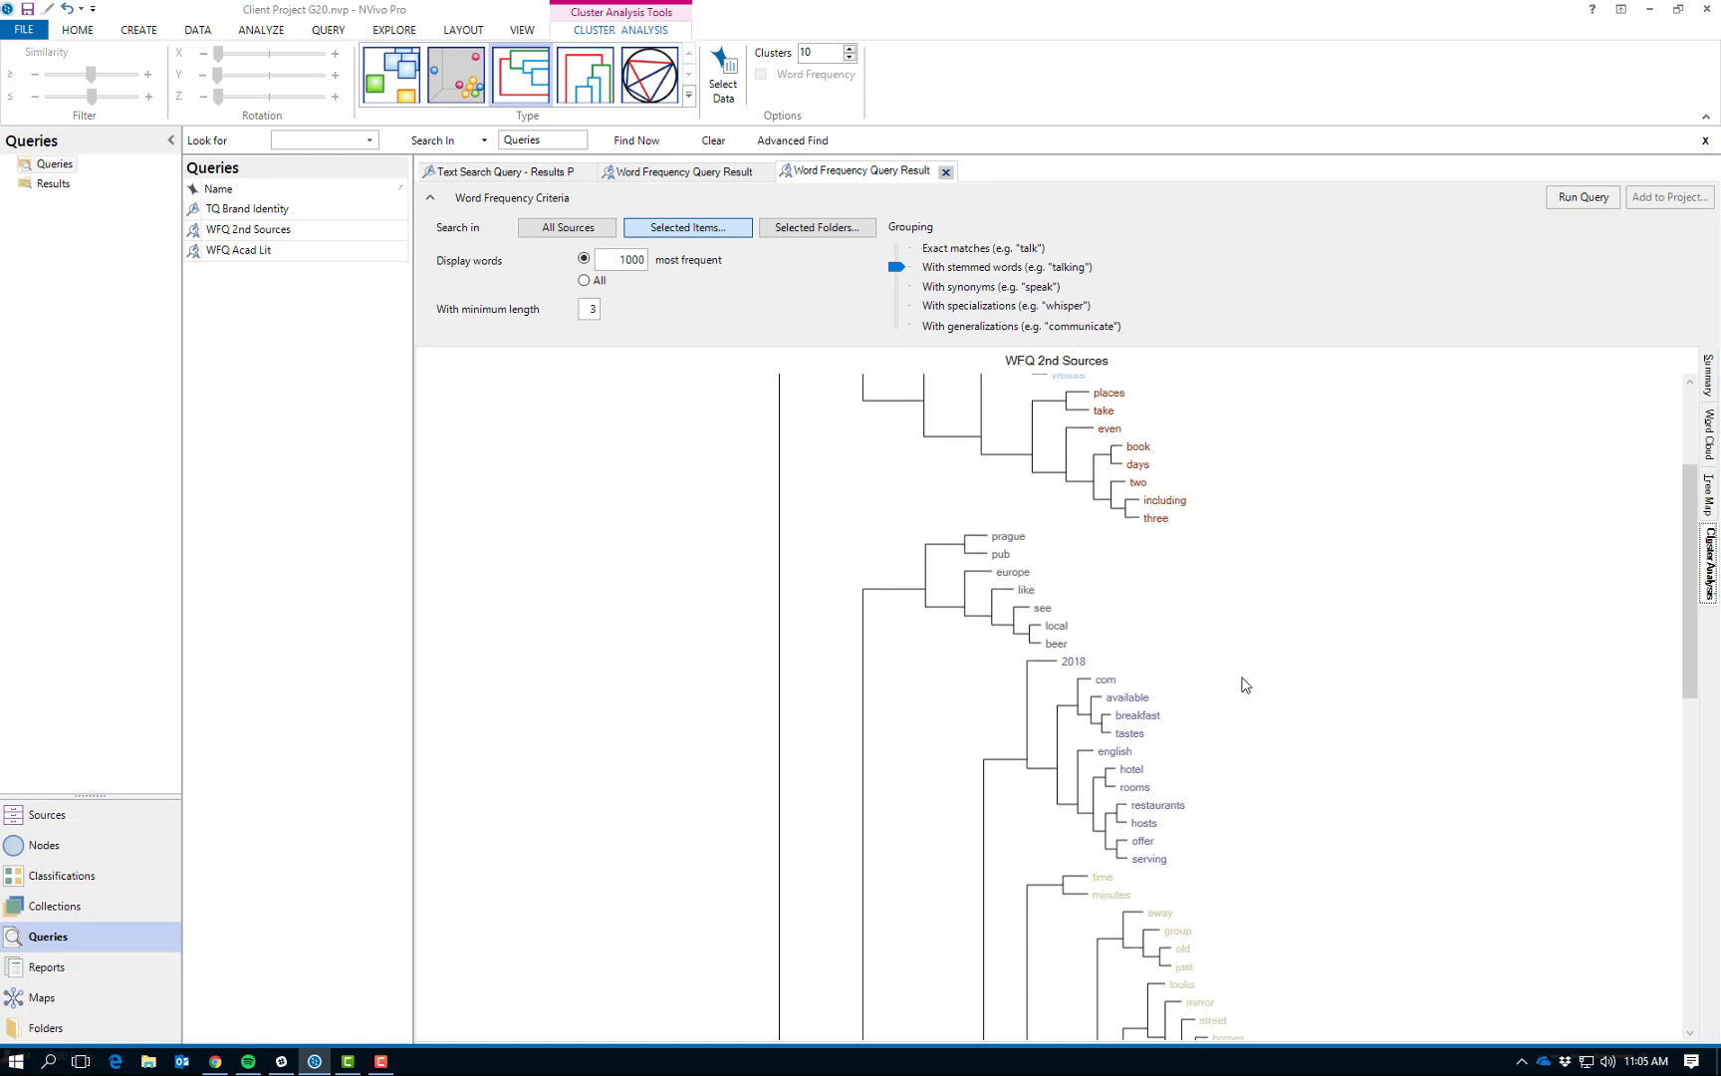
{"action": "scroll", "coordinate": [1245, 685], "scroll_direction": "up", "scroll_amount": 12}
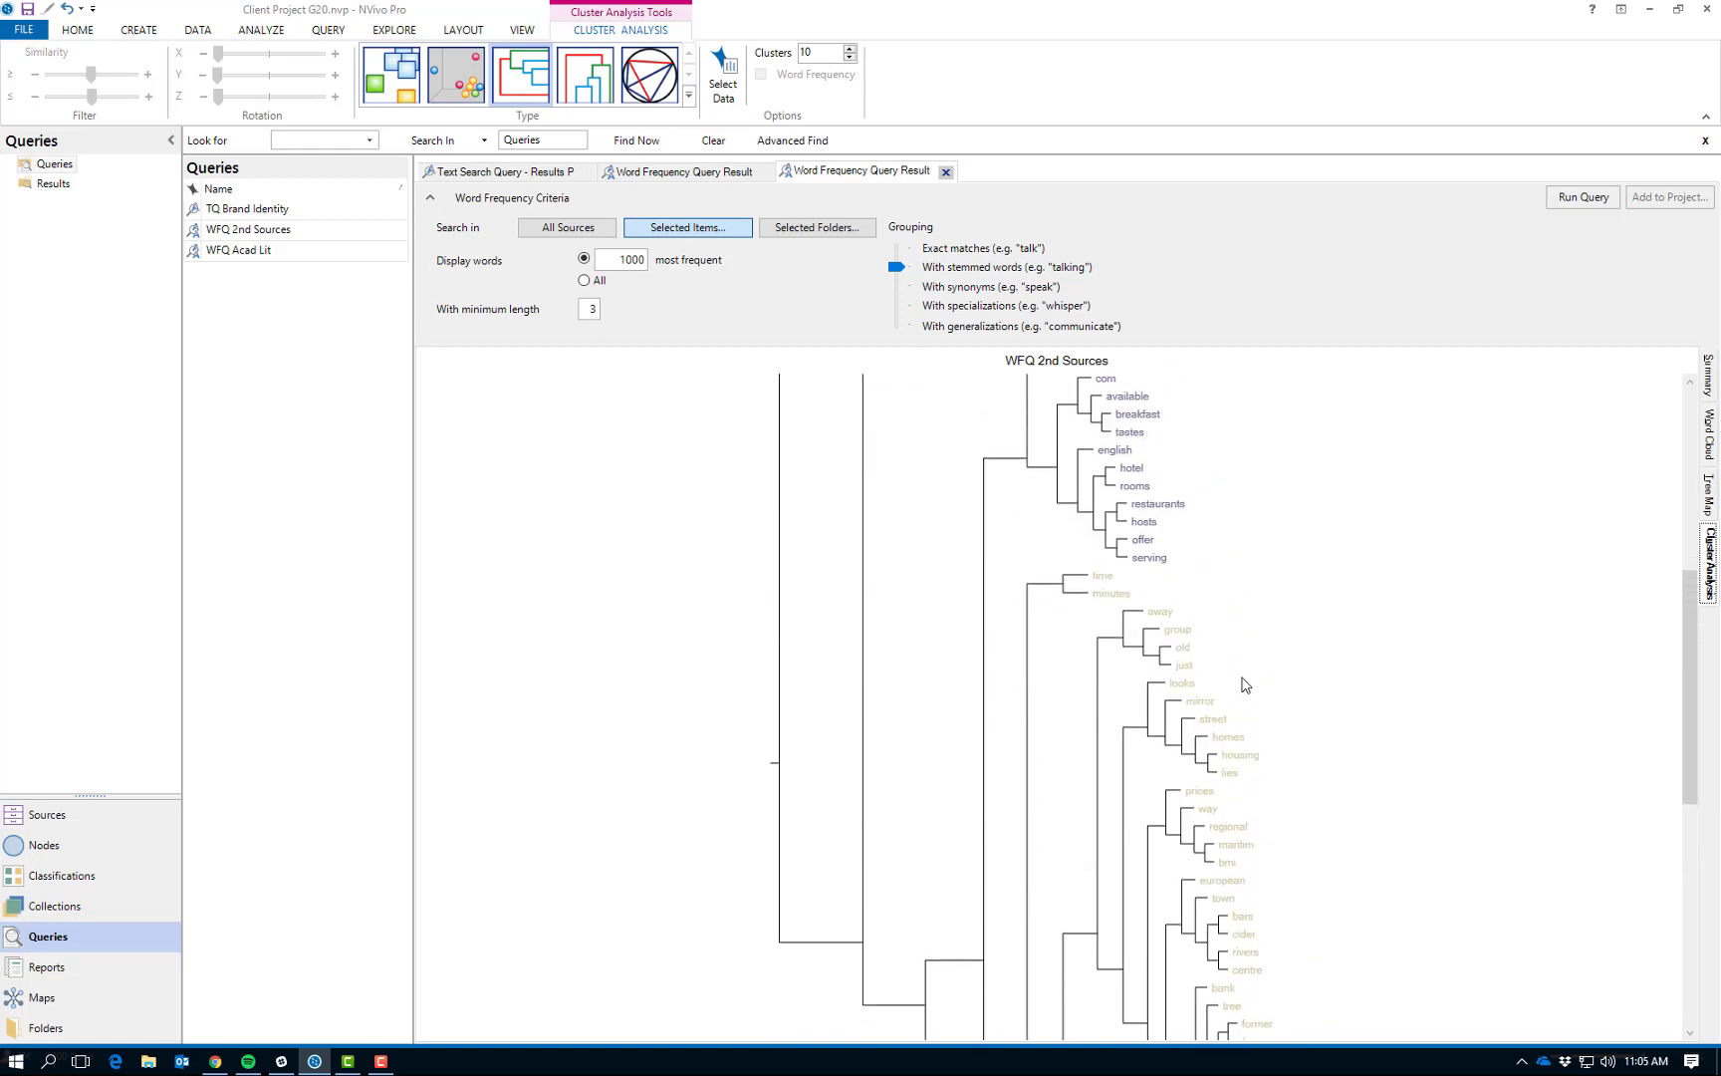
{"action": "left_click", "coordinate": [1710, 435]}
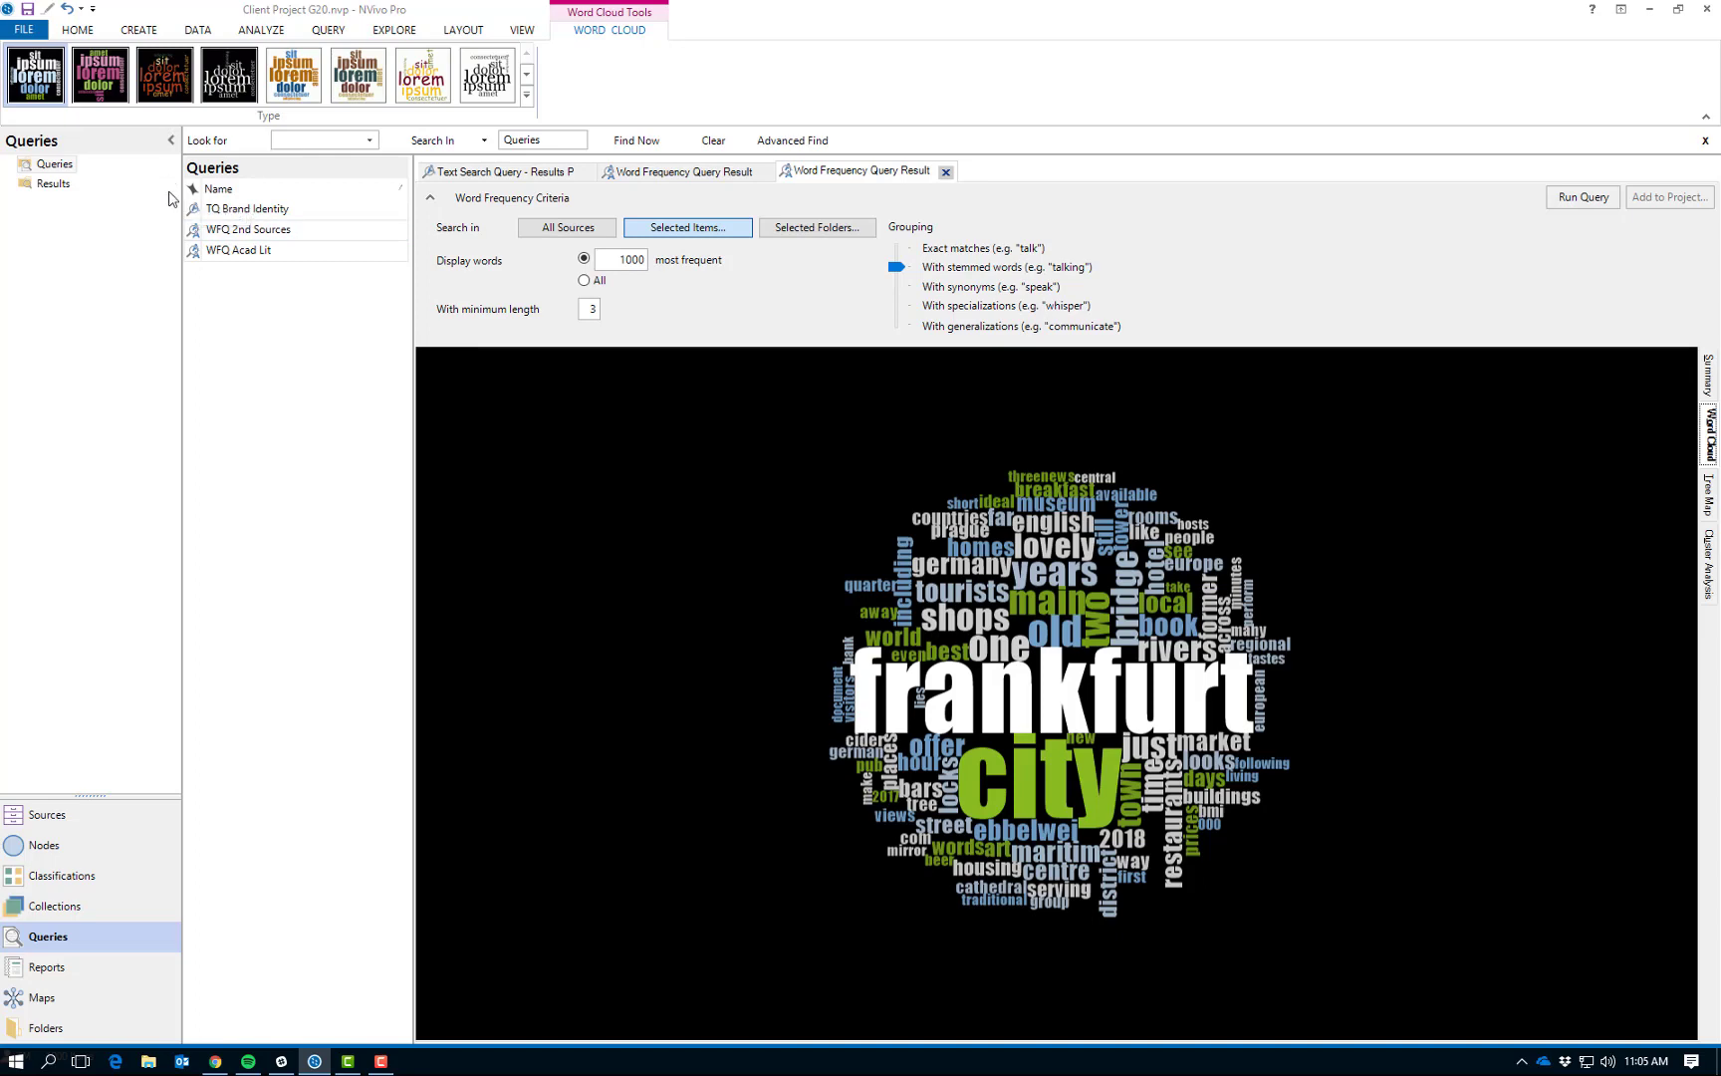
- Create a mind map named "Test Mind map 1" and label its central idea "Thinking"
{"action": "left_click", "coordinate": [402, 33]}
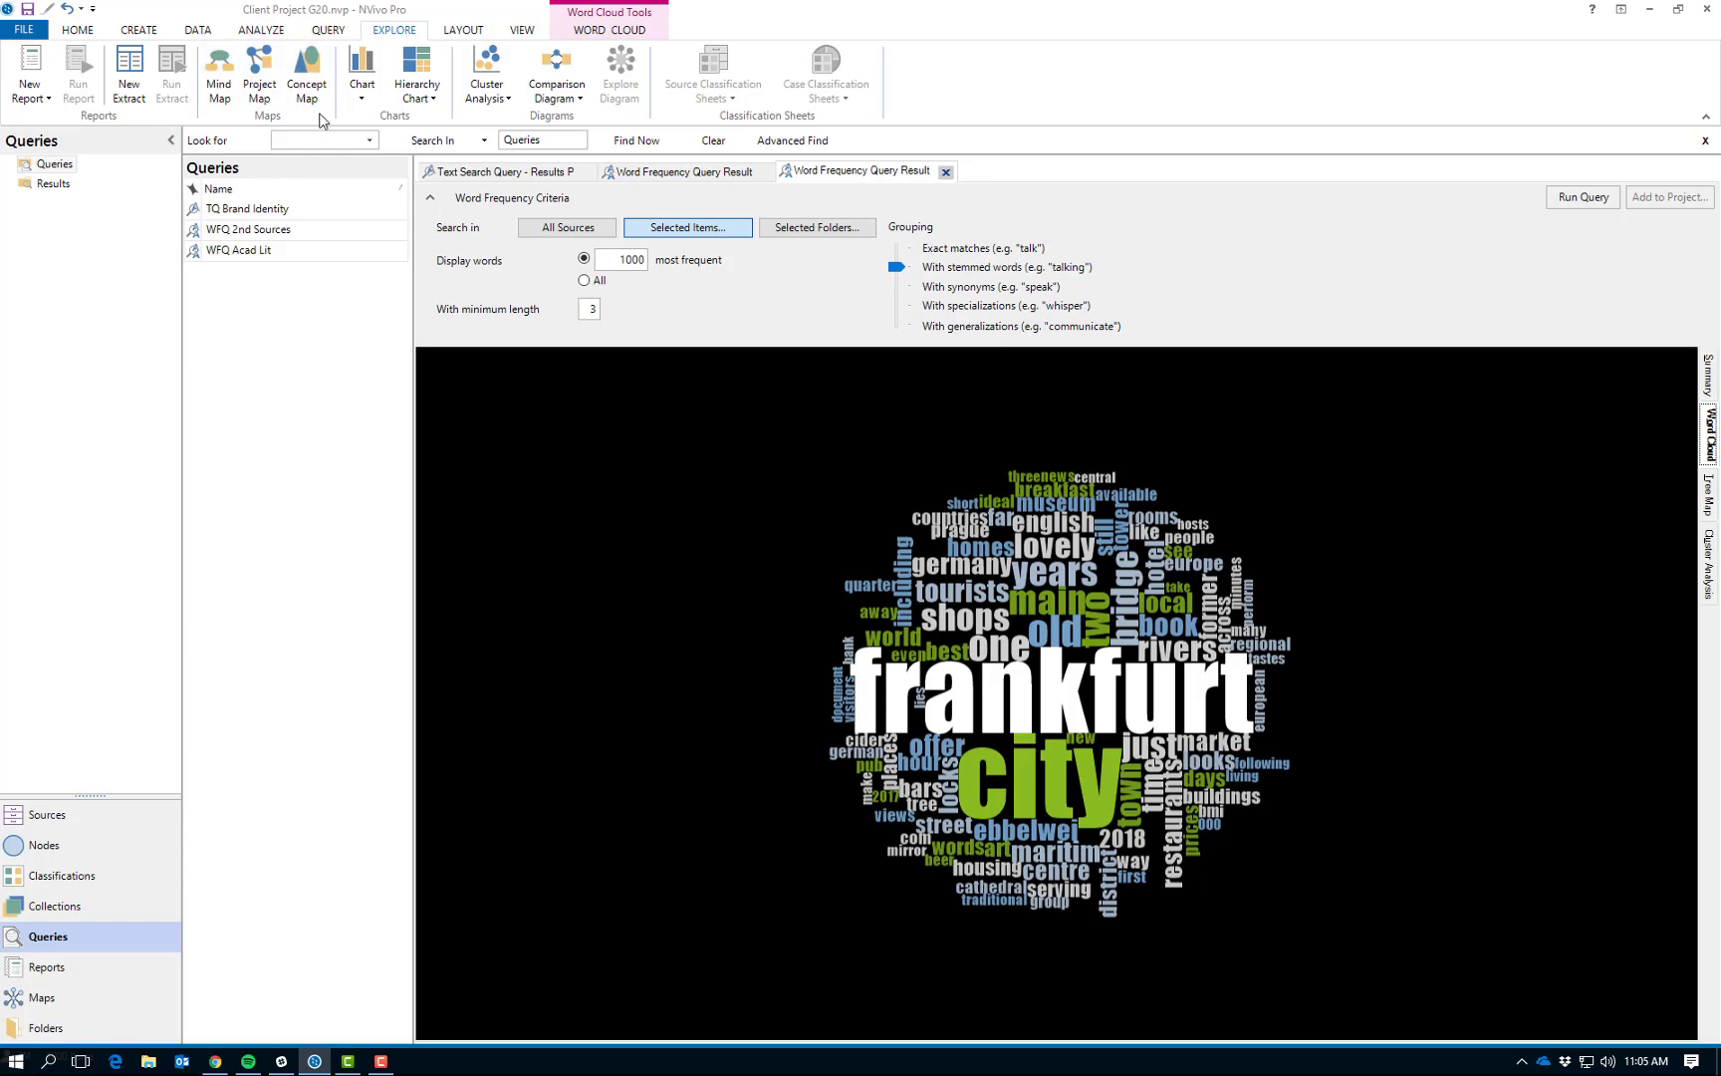
{"action": "left_click", "coordinate": [222, 91]}
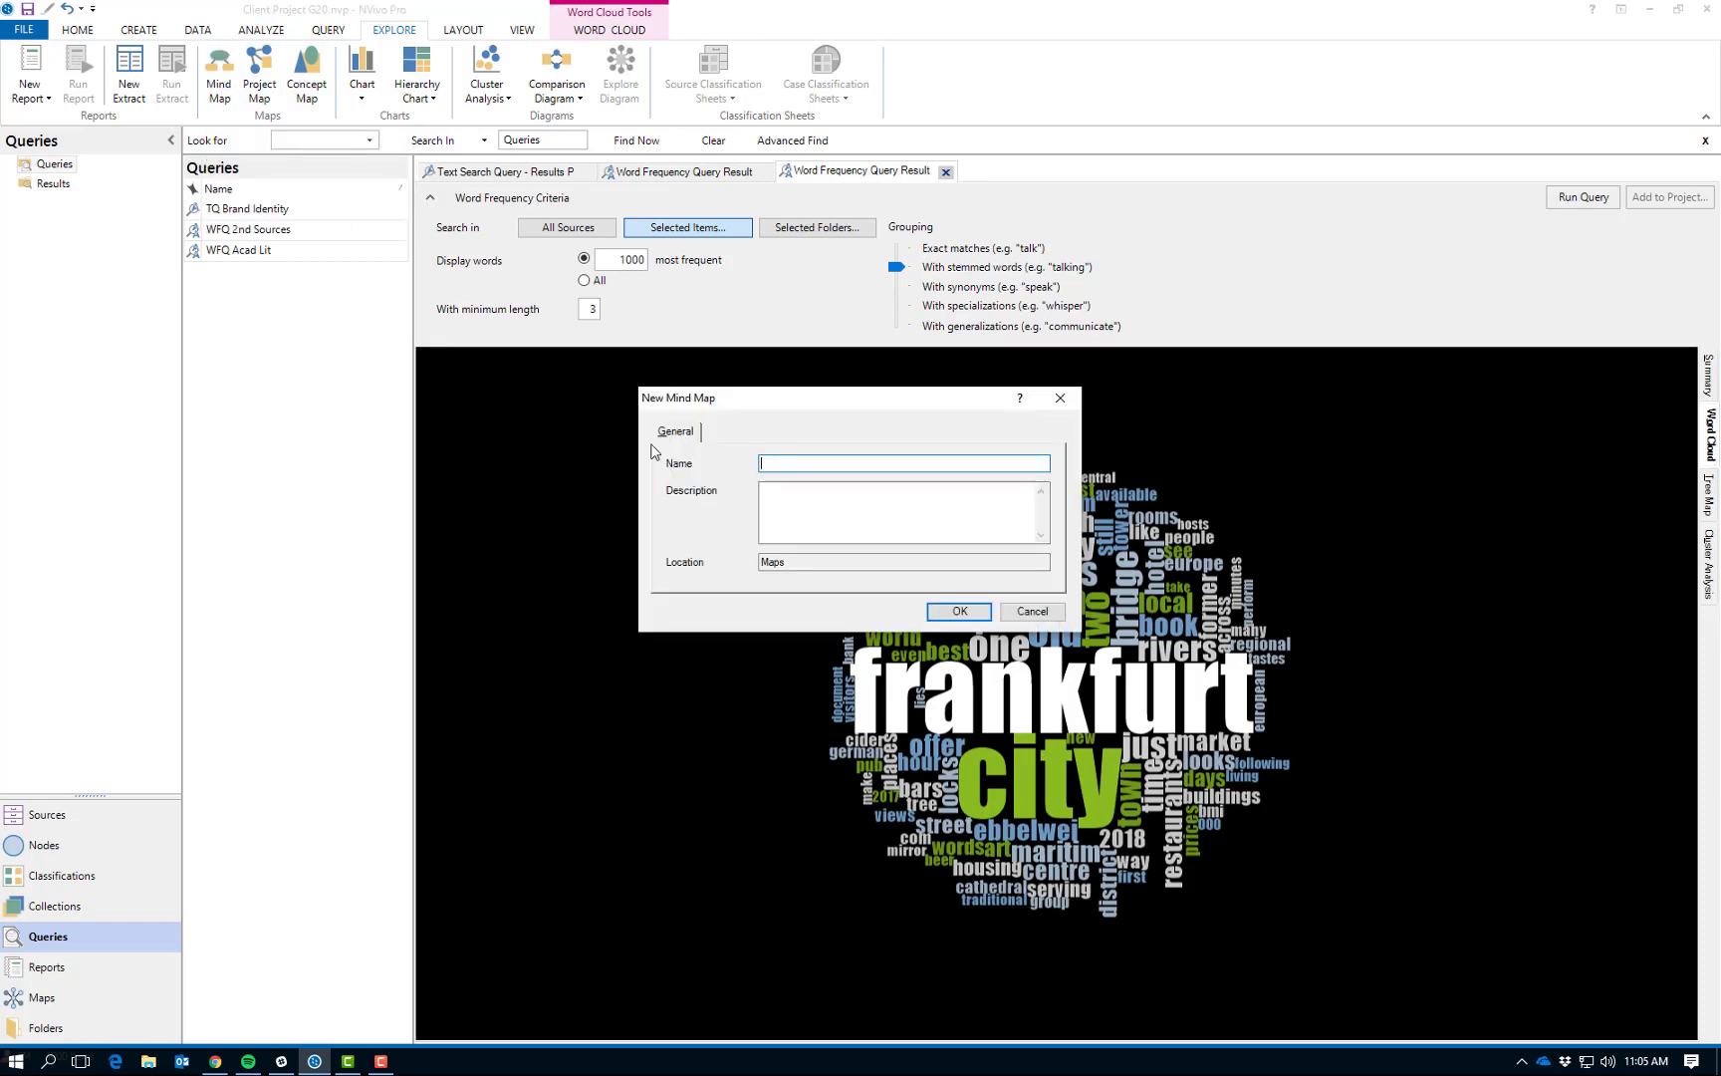
{"action": "type", "text": "Test Mind map 1"}
{"action": "key", "text": "Return"}
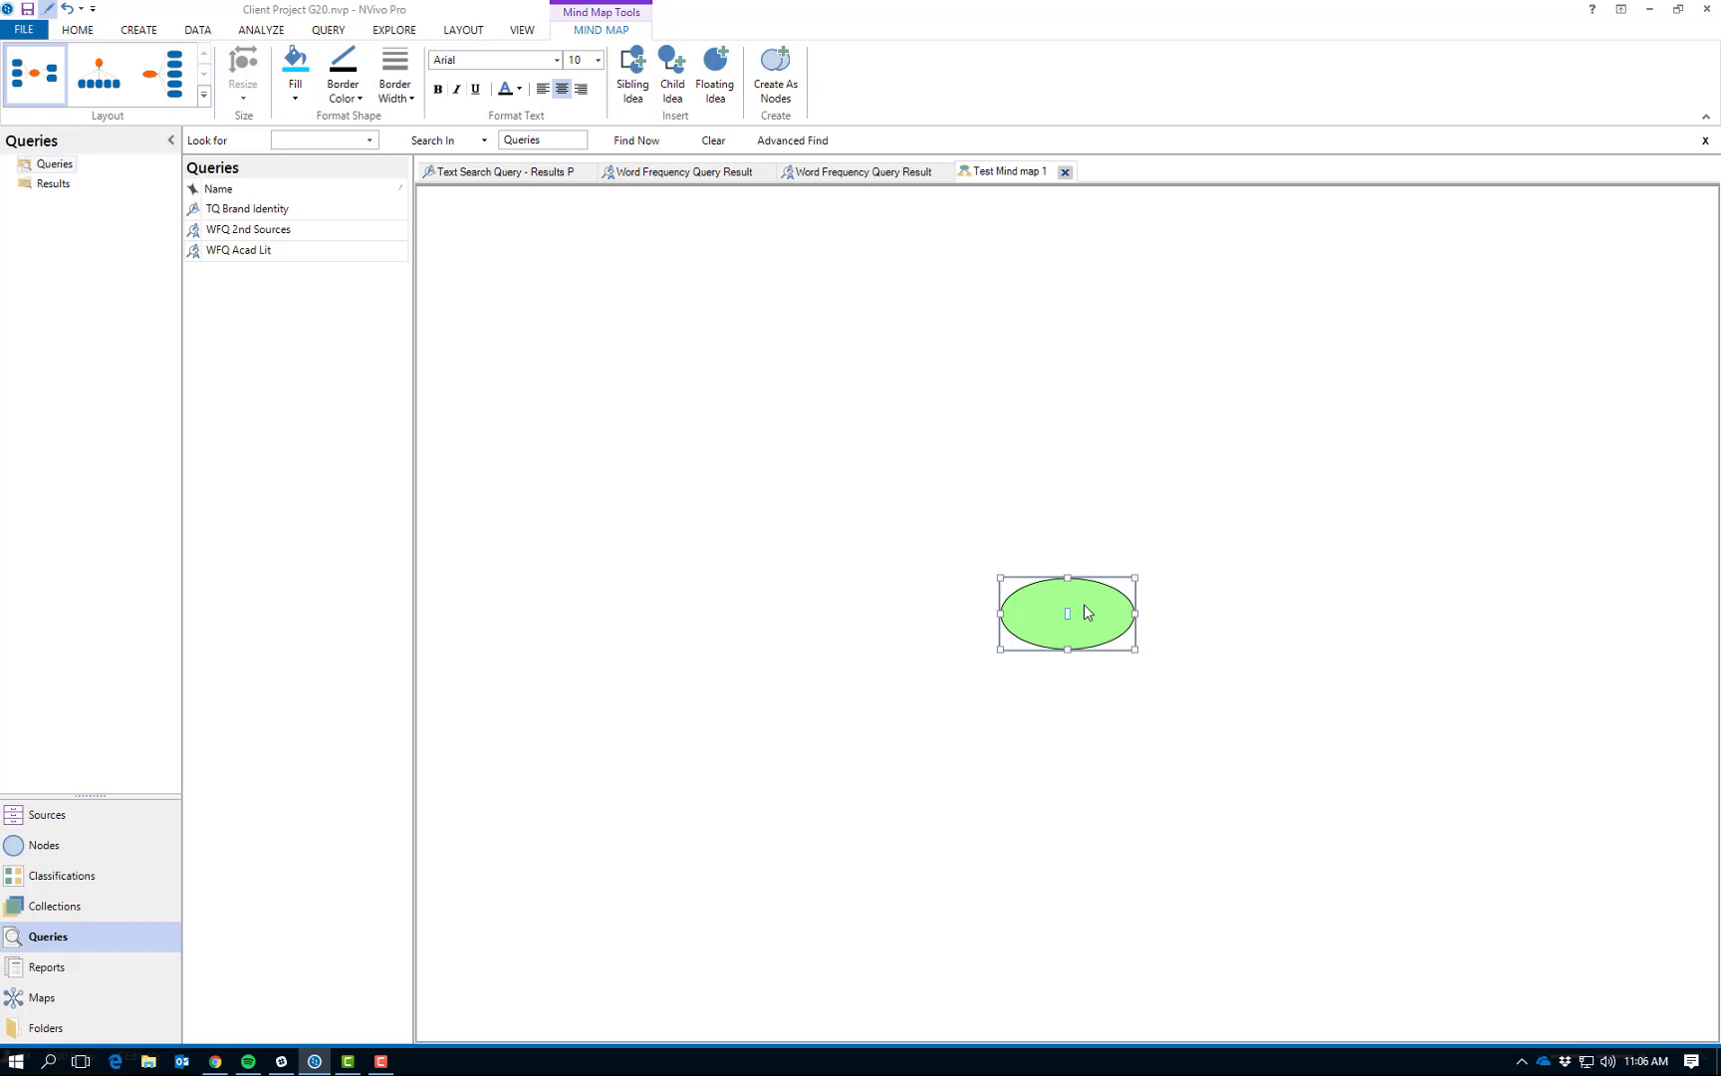
{"action": "type", "text": "Thinking"}
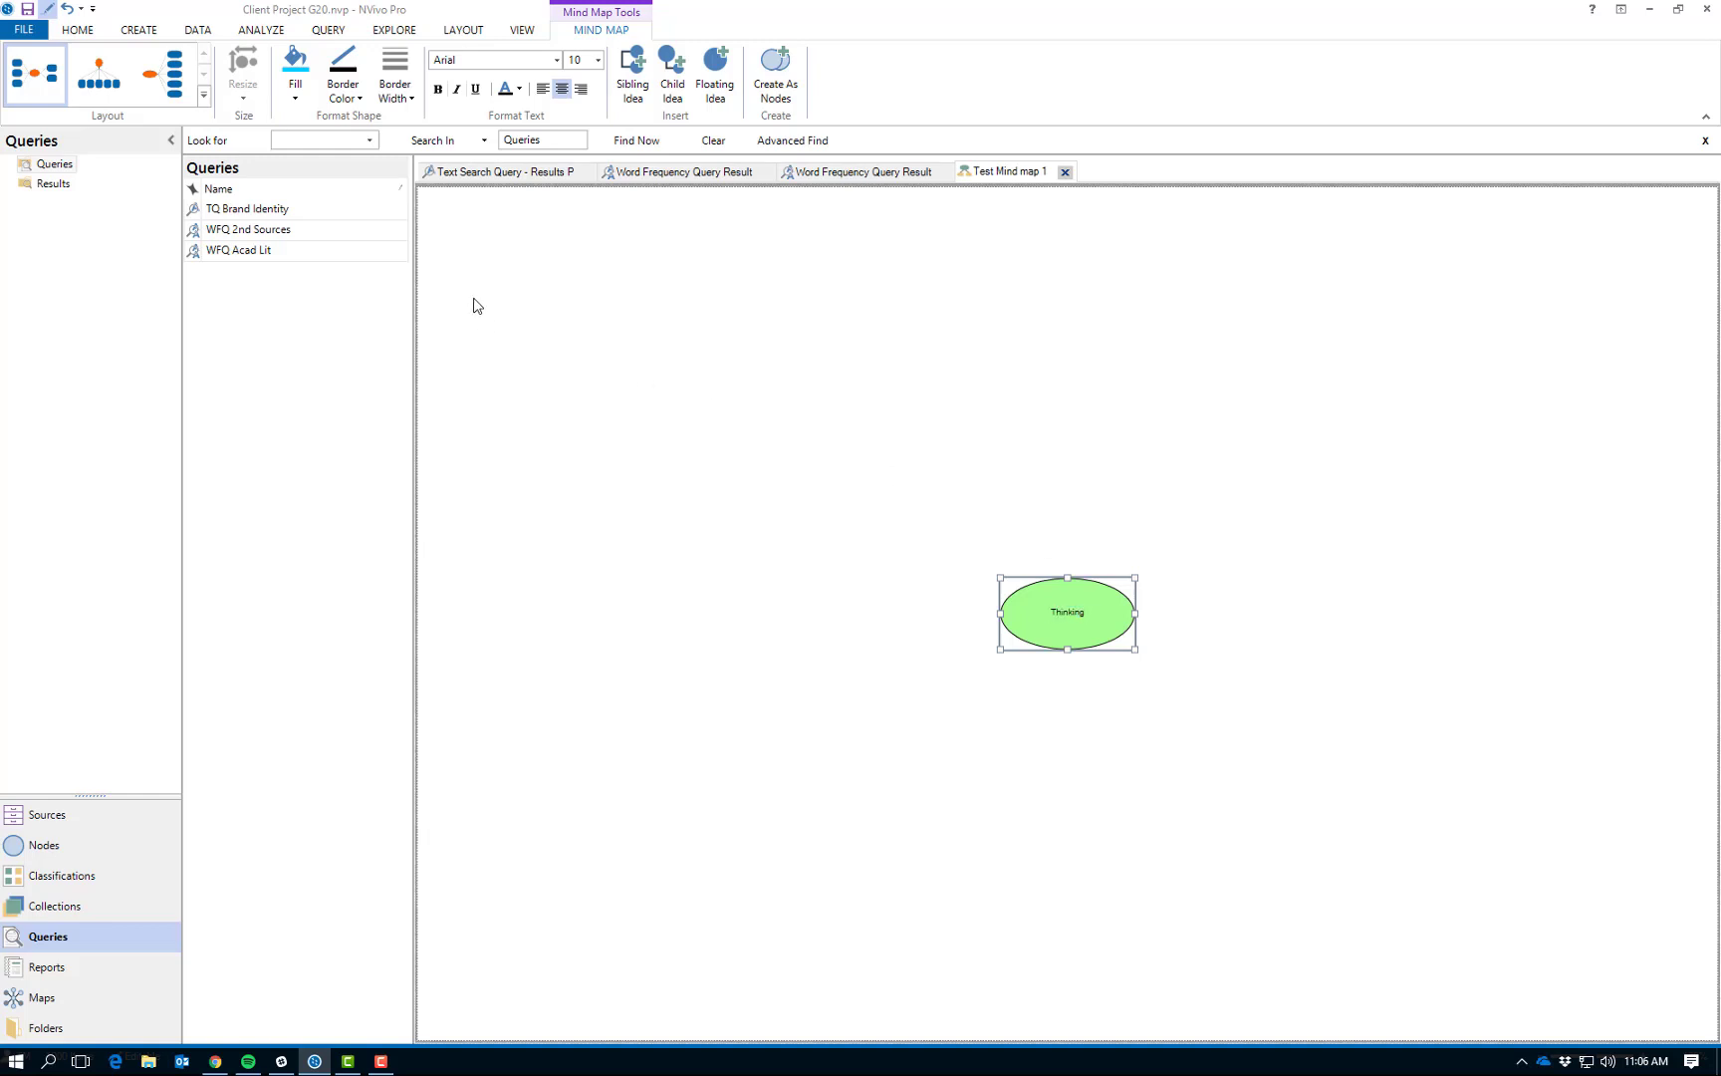
- Insert two sibling ideas connected to Thinking, labelled "Thought" and "Cognition"
{"action": "left_click", "coordinate": [634, 88]}
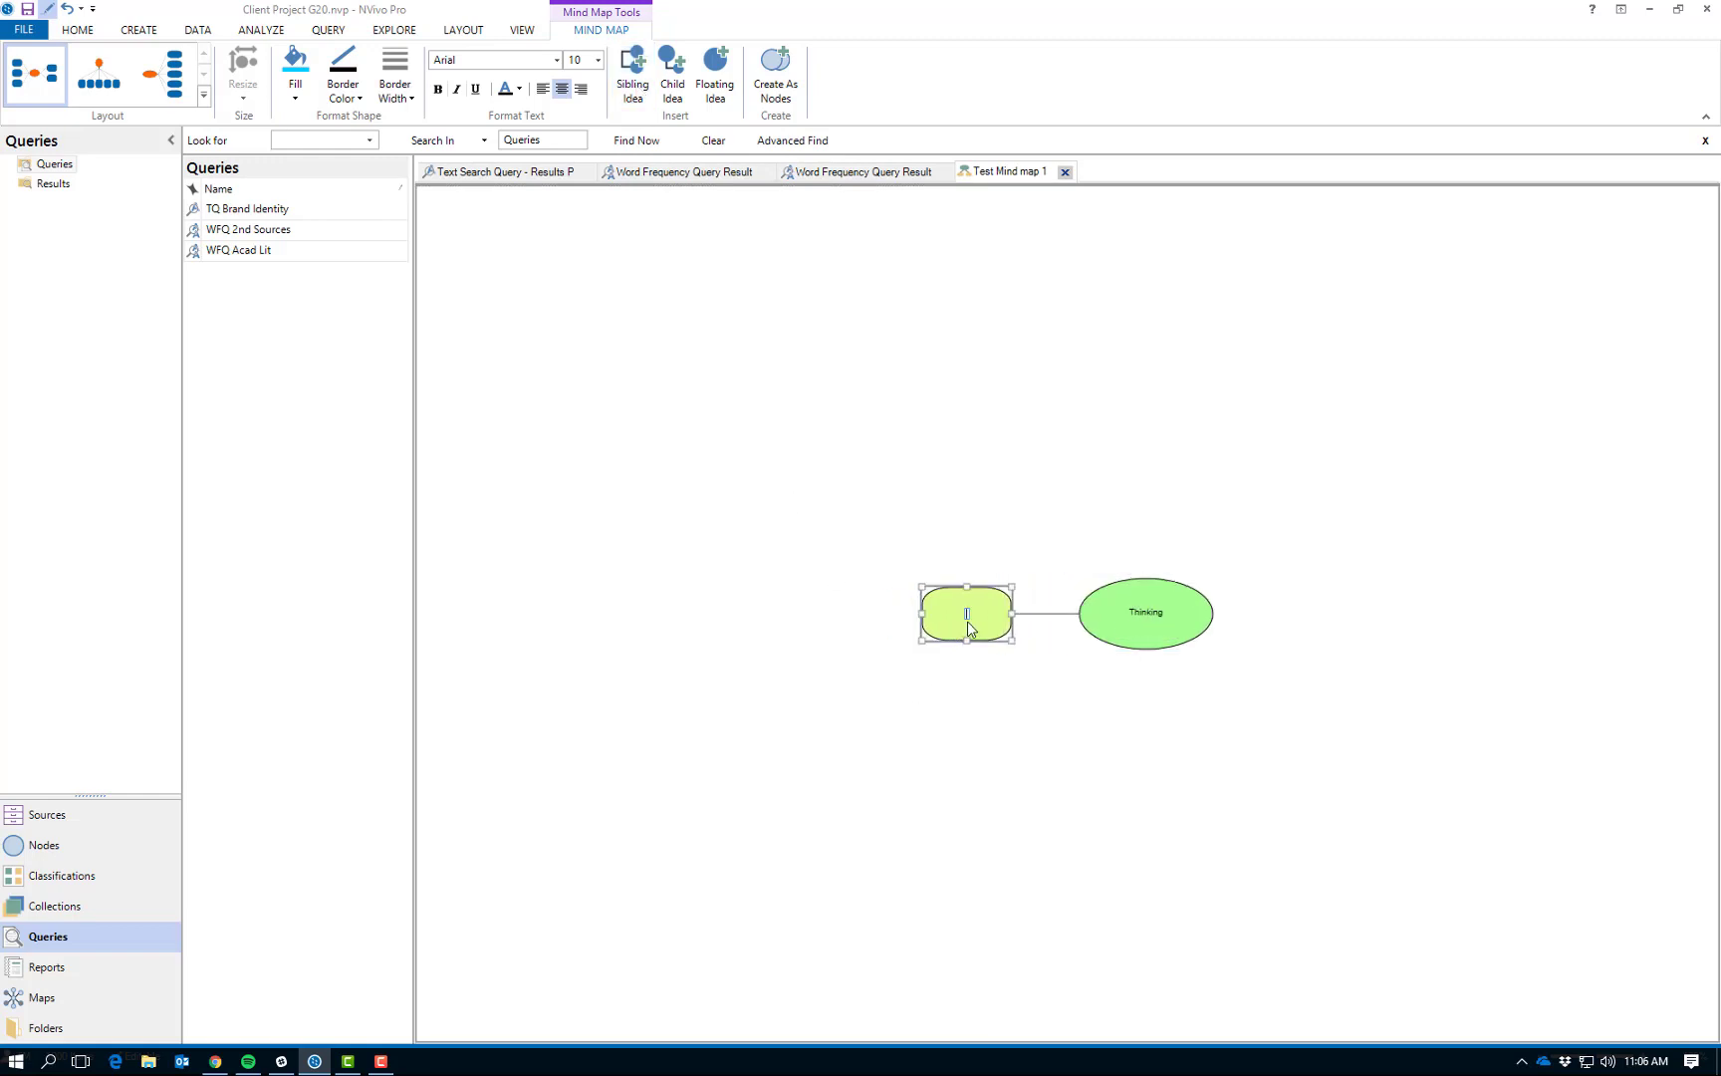
{"action": "type", "text": "Thought"}
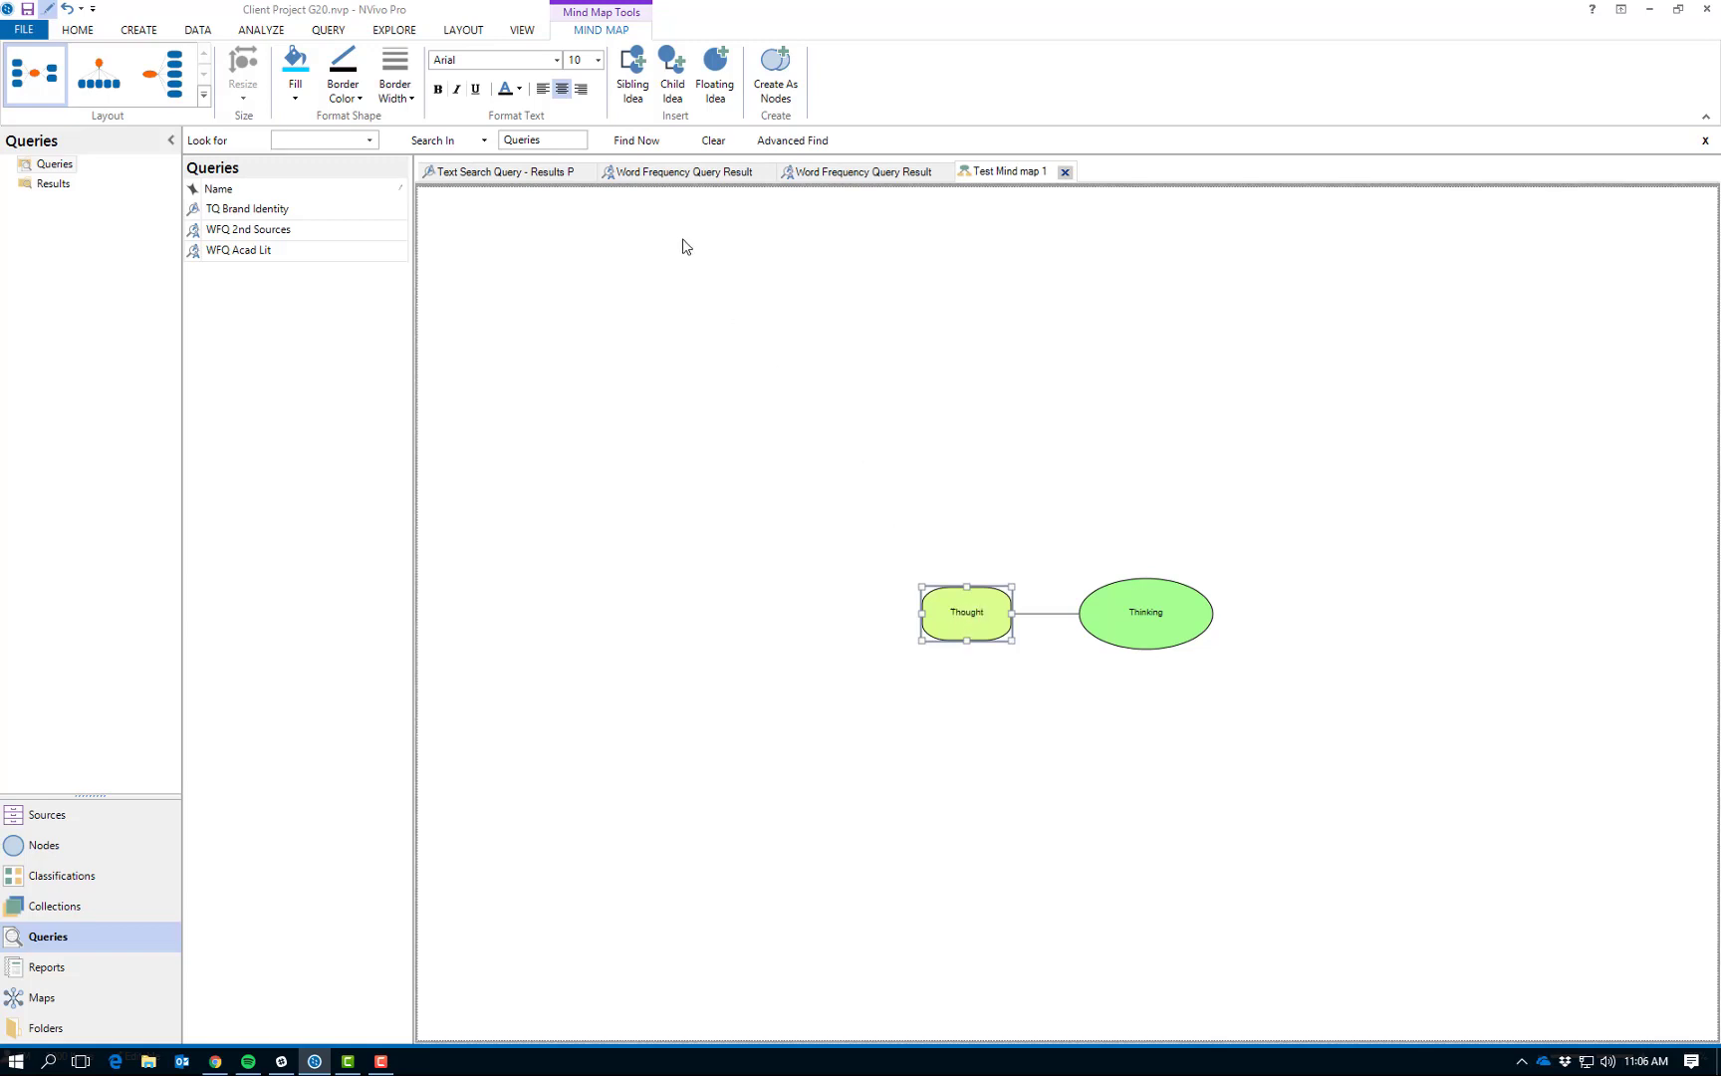
{"action": "left_click", "coordinate": [629, 90]}
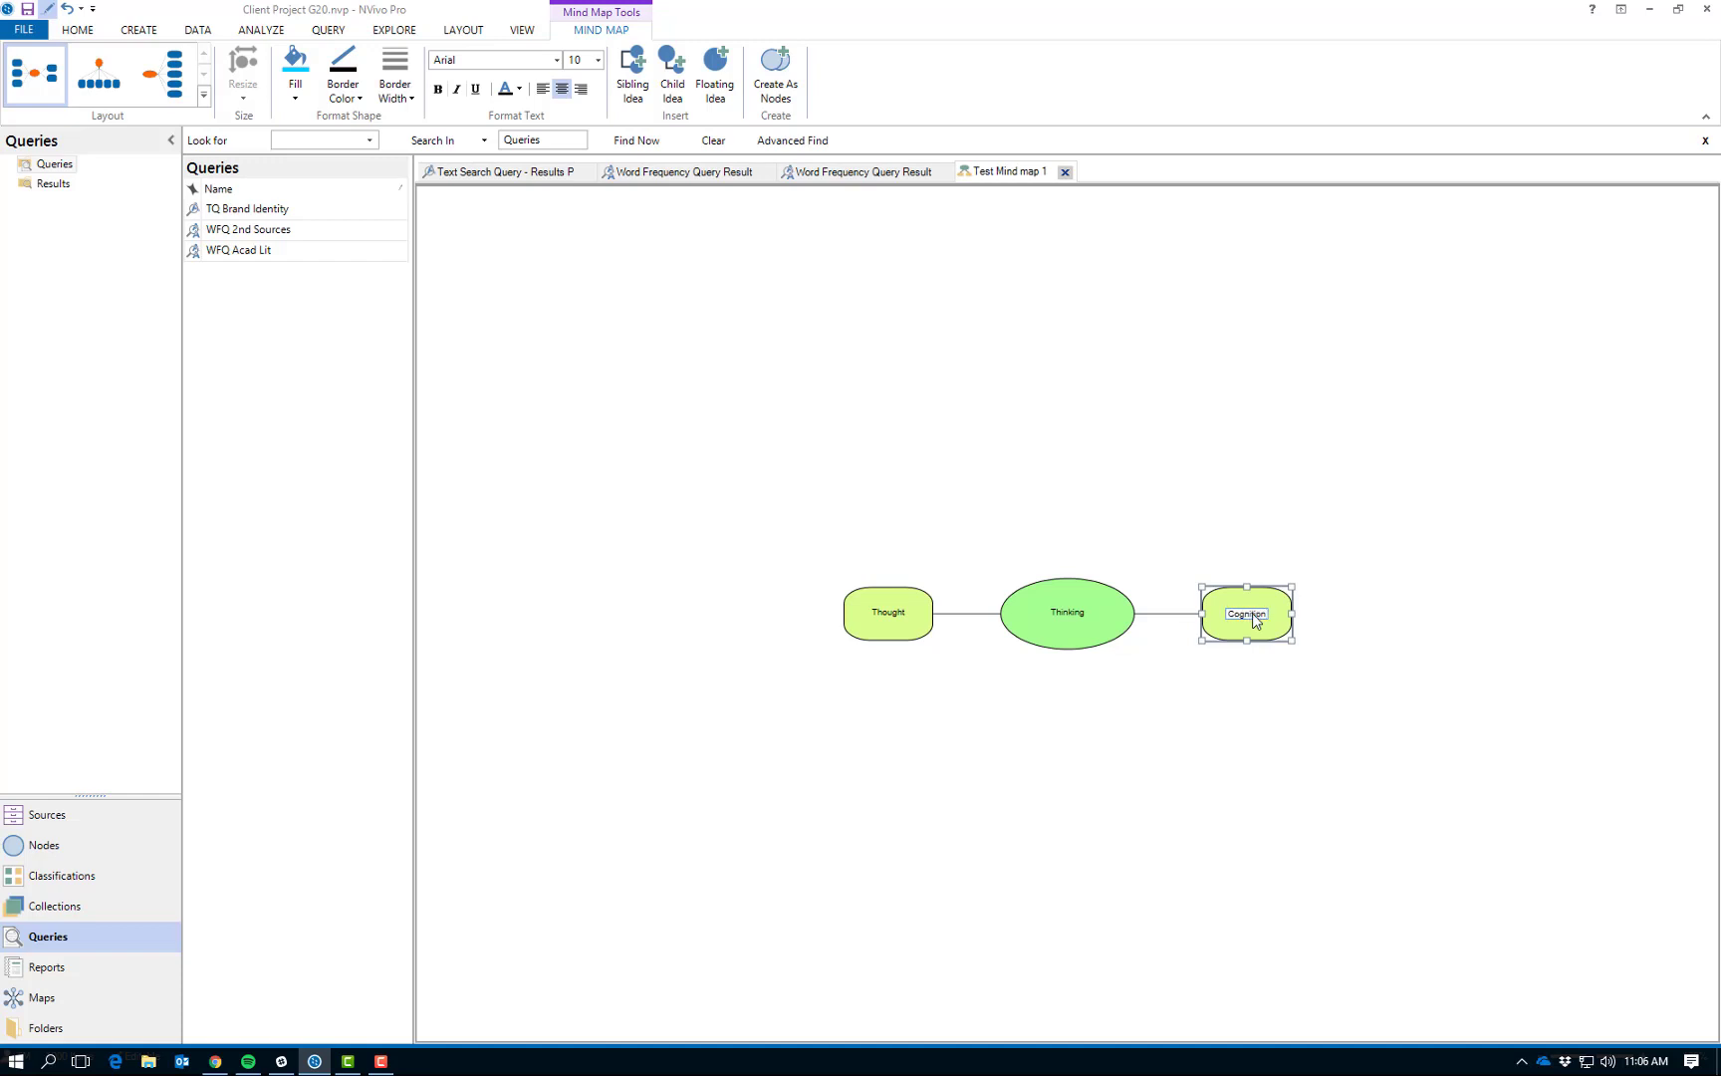
{"action": "key", "text": "Return"}
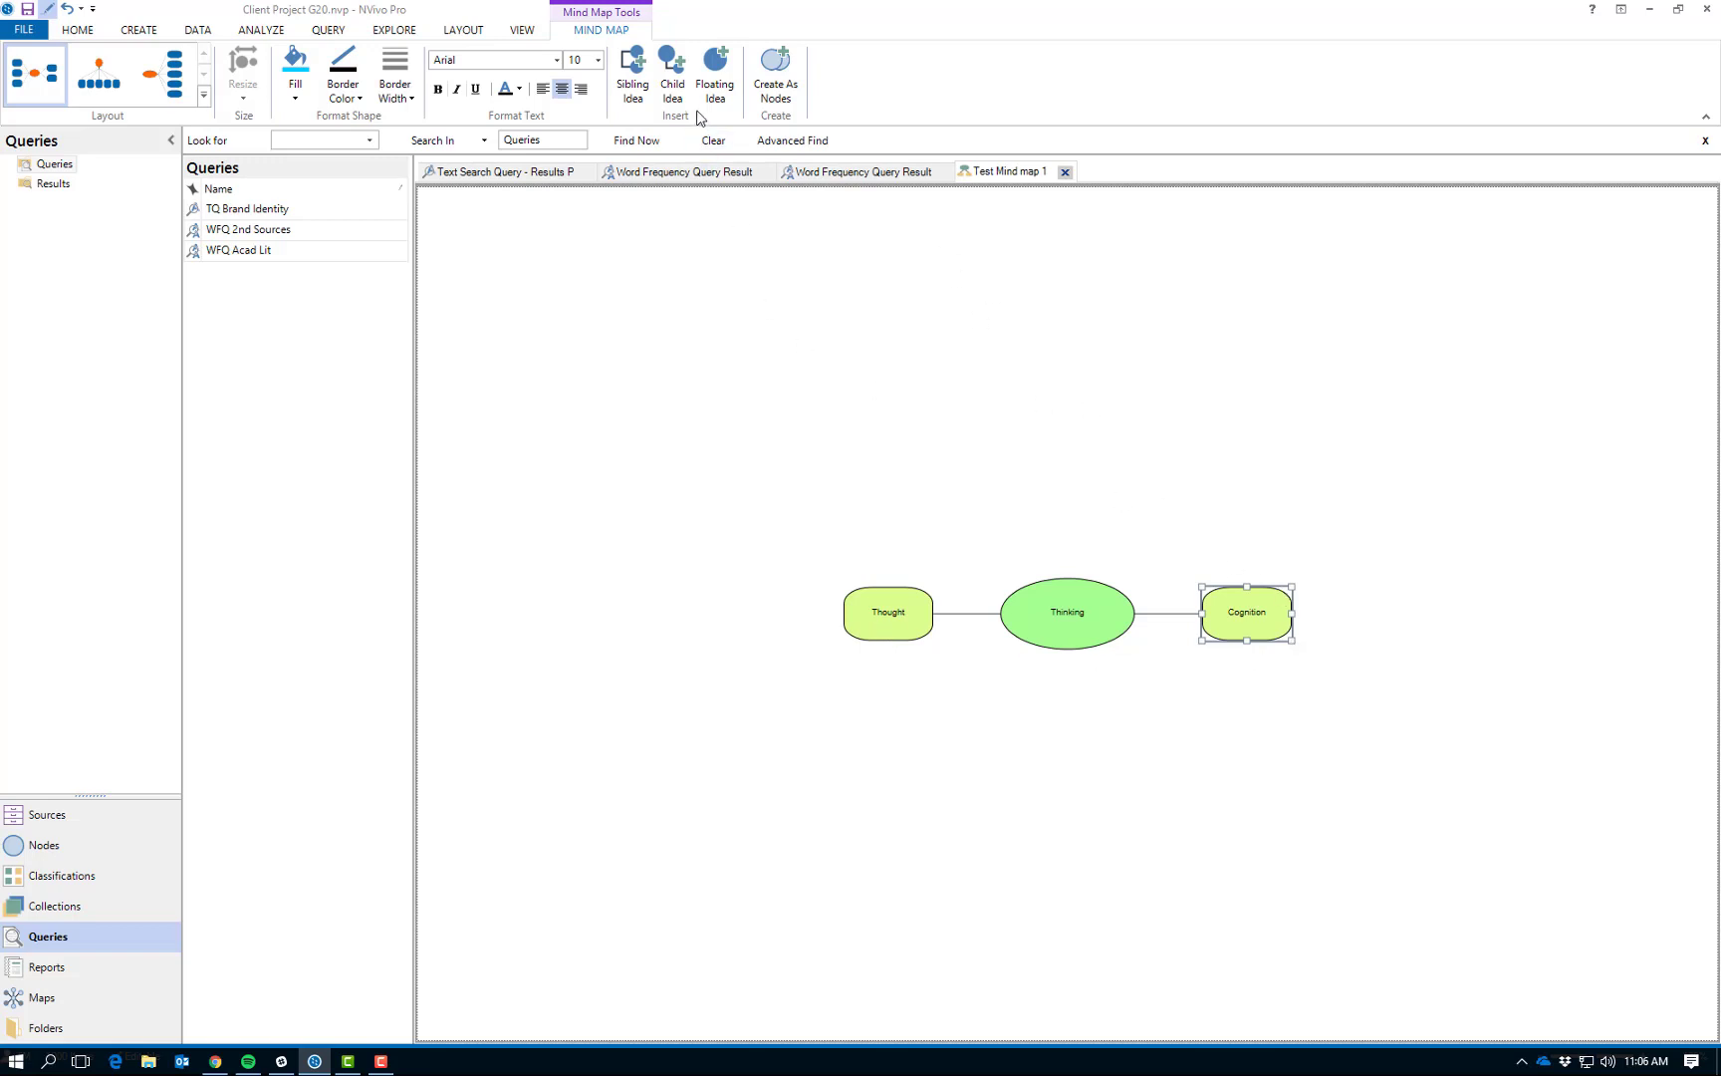
- Add a child idea labelled "Brain" to the Cognition idea
{"action": "left_click", "coordinate": [674, 86]}
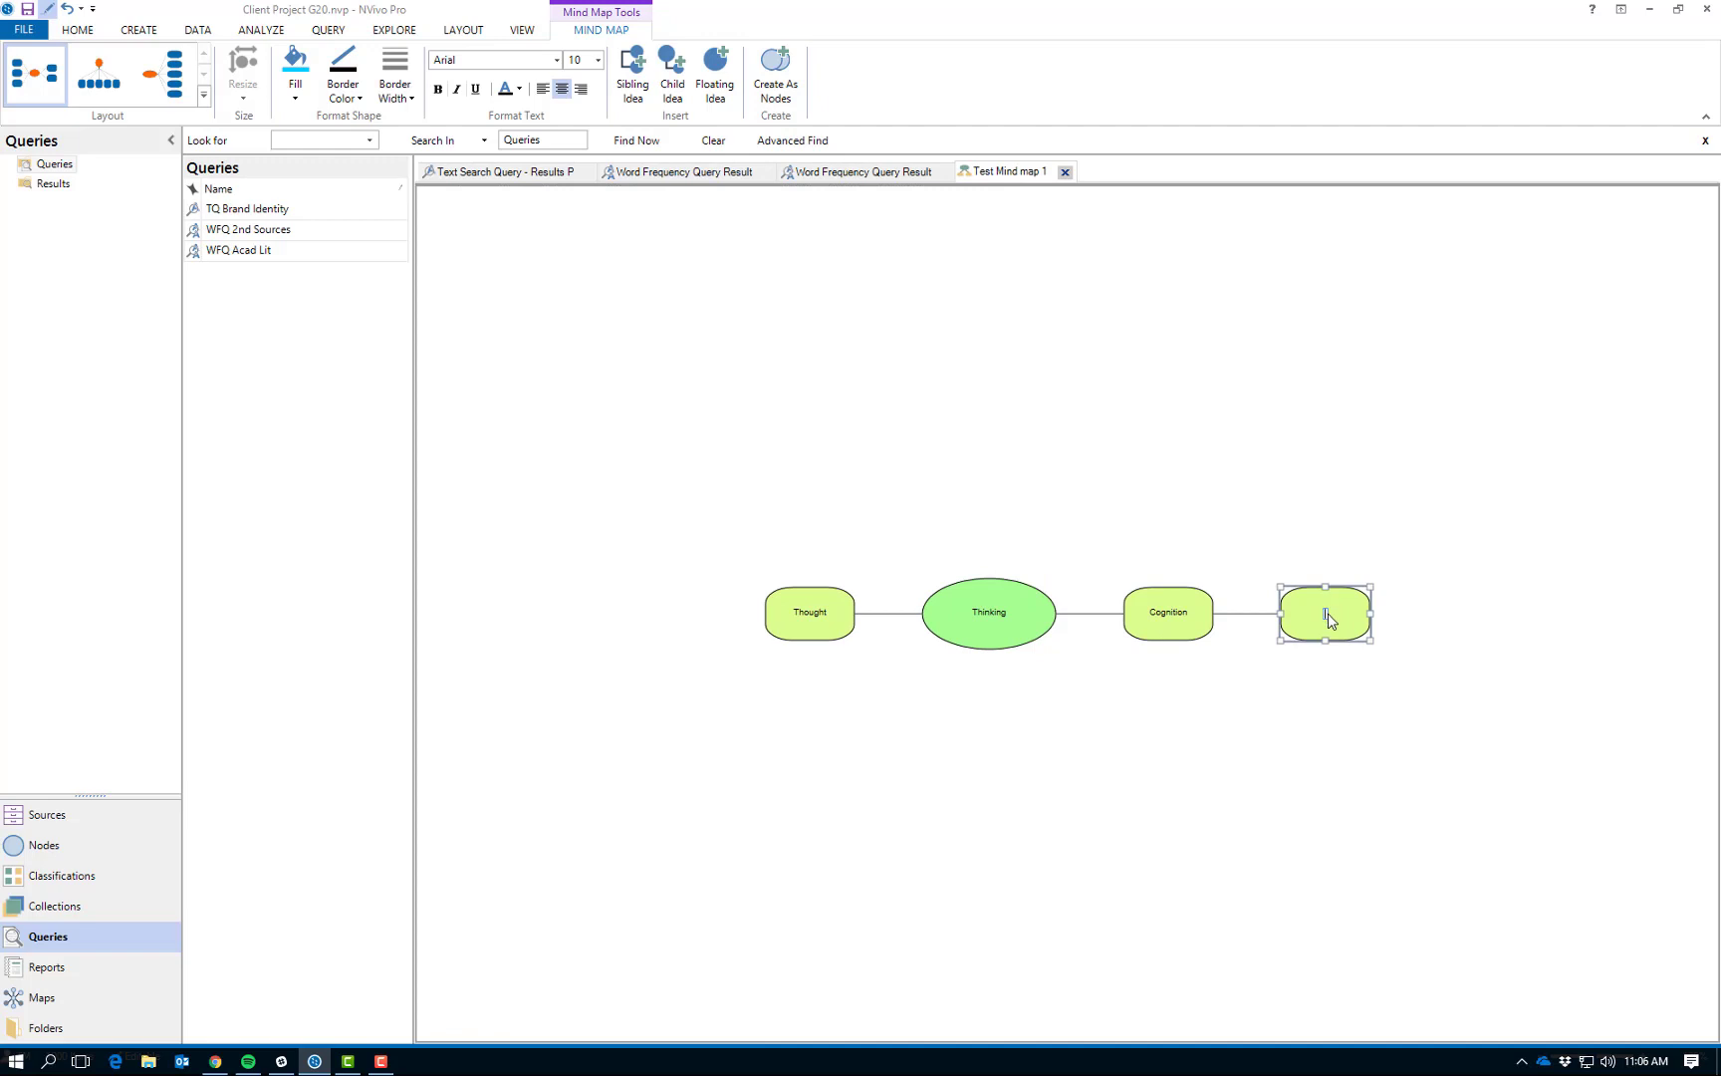
{"action": "type", "text": "Brand"}
{"action": "key", "text": "Return"}
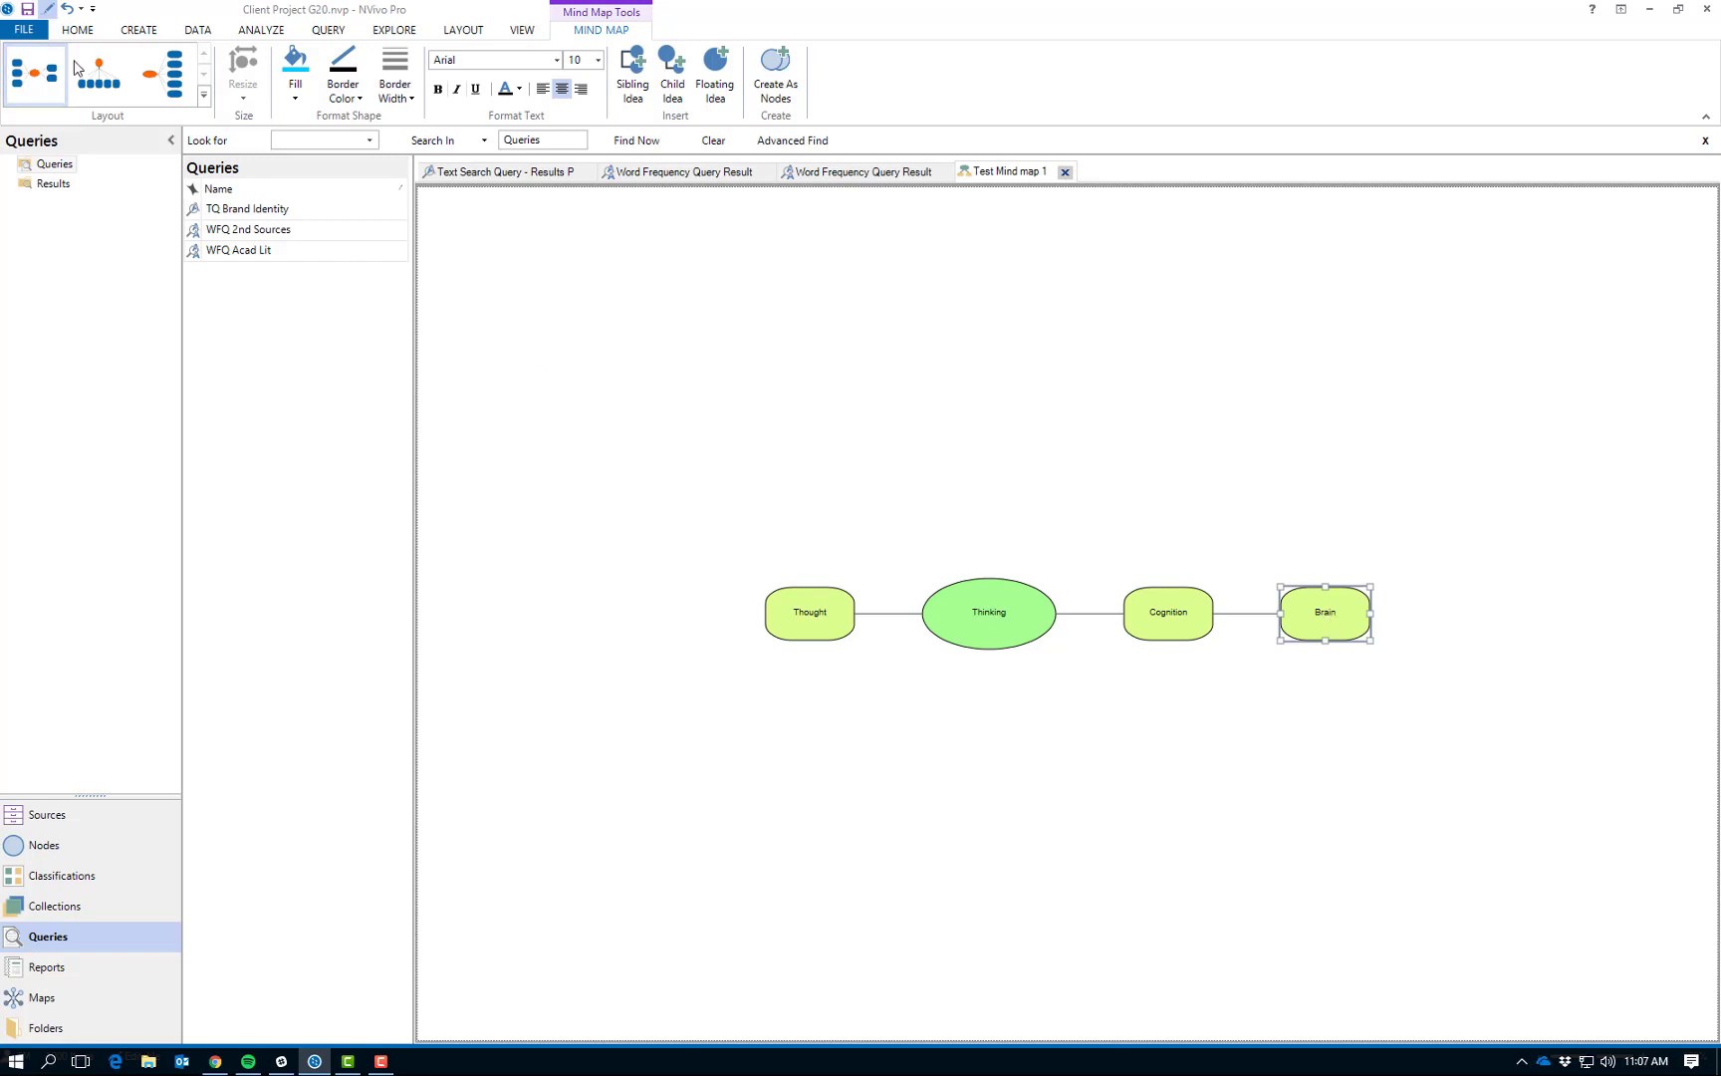
- Fill the Thought and Cognition shapes with the current bright blue fill colour
{"action": "left_click", "coordinate": [813, 635]}
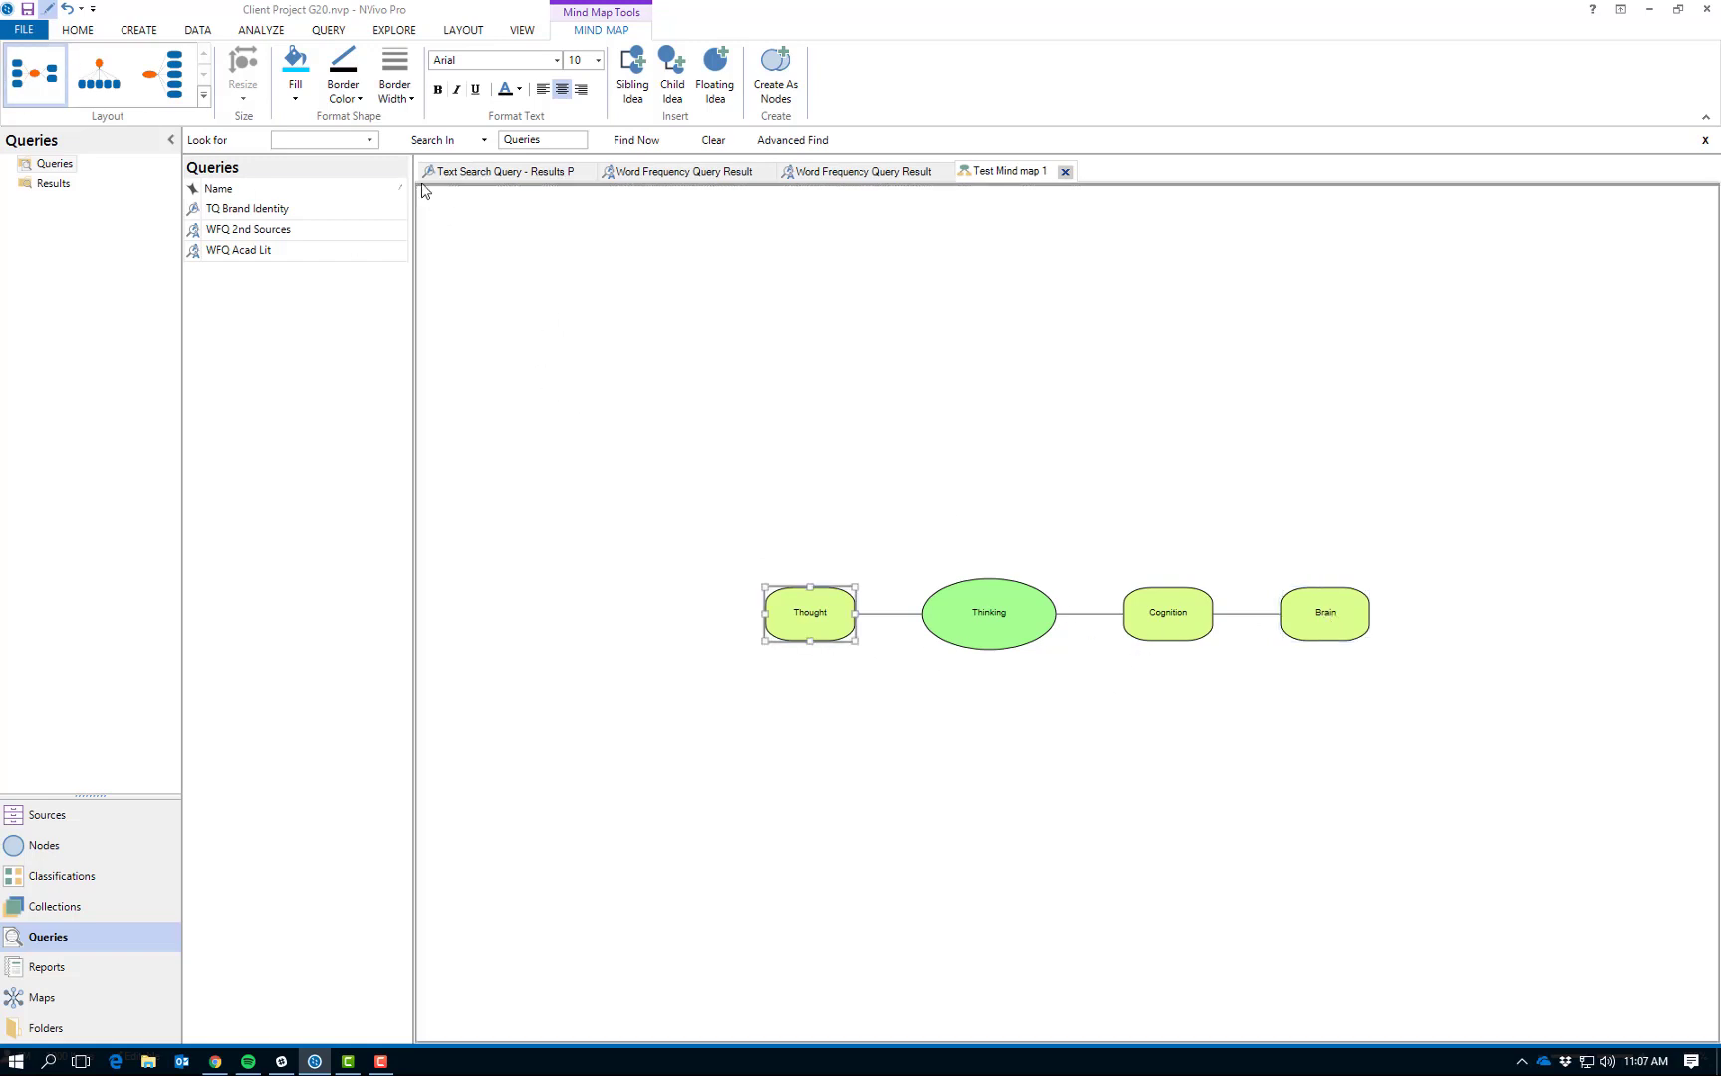
{"action": "left_click", "coordinate": [295, 68]}
{"action": "left_click", "coordinate": [1202, 635]}
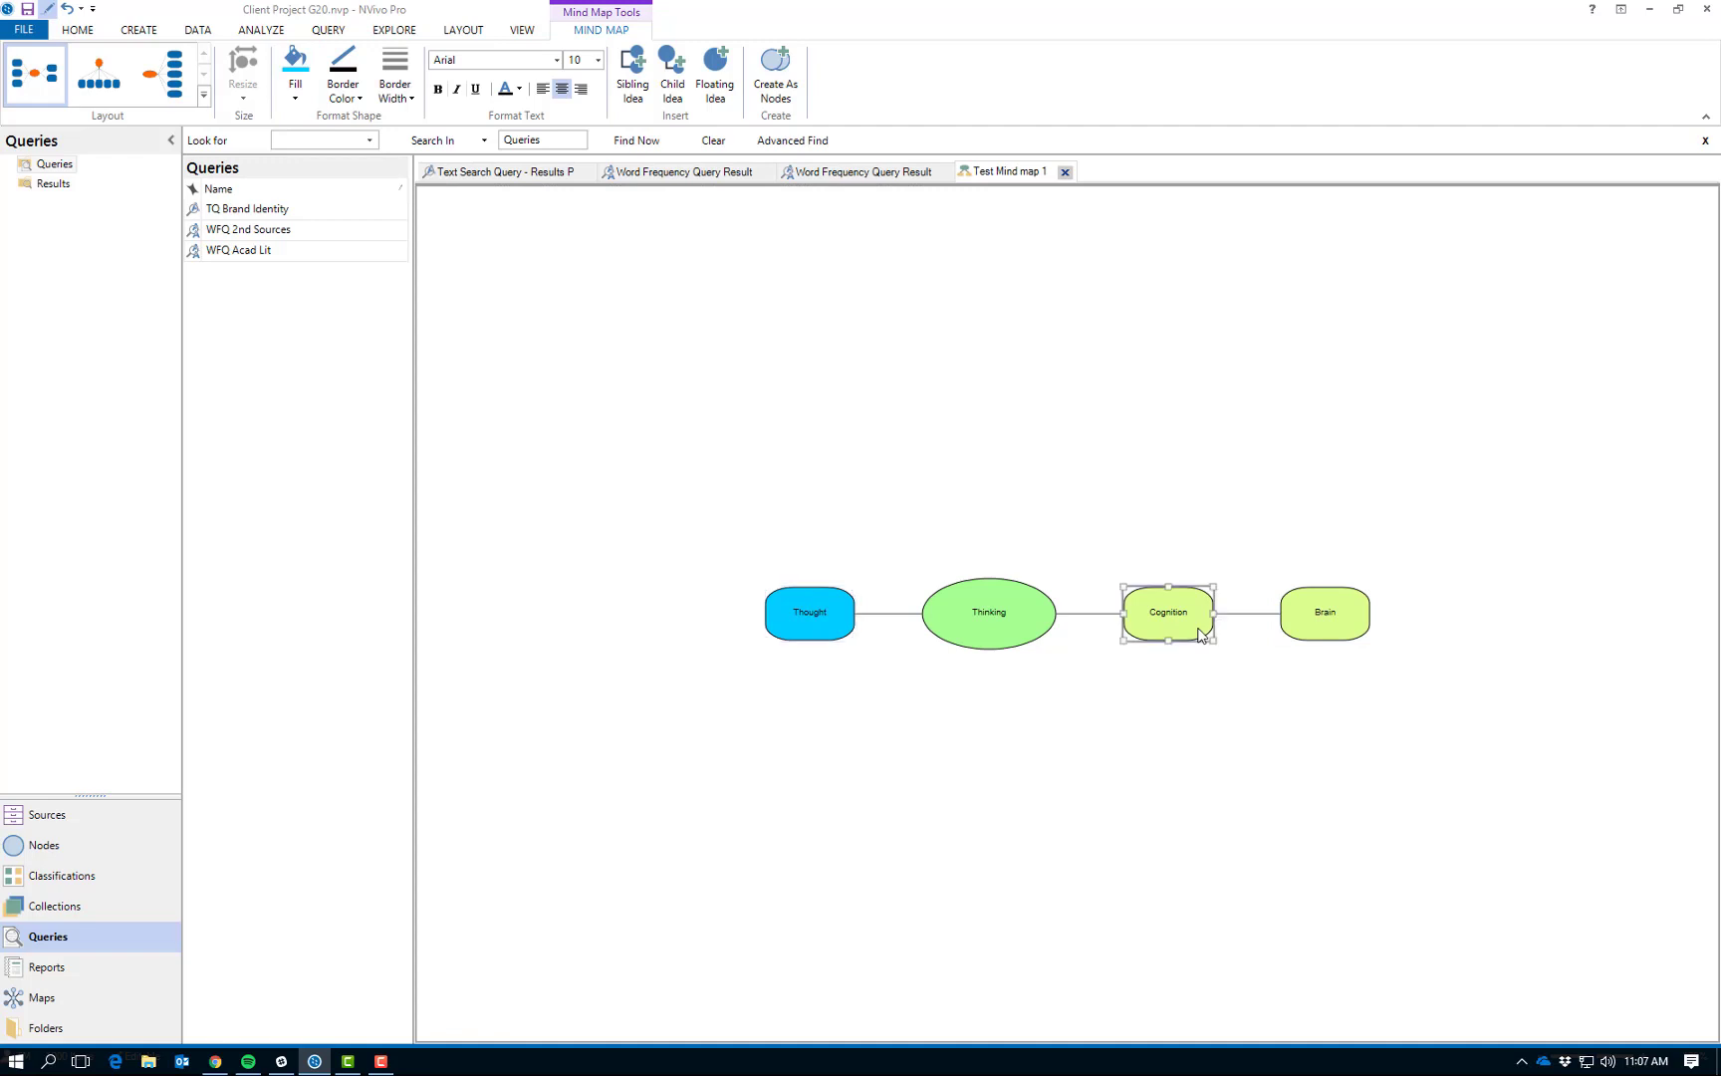
{"action": "left_click", "coordinate": [295, 68]}
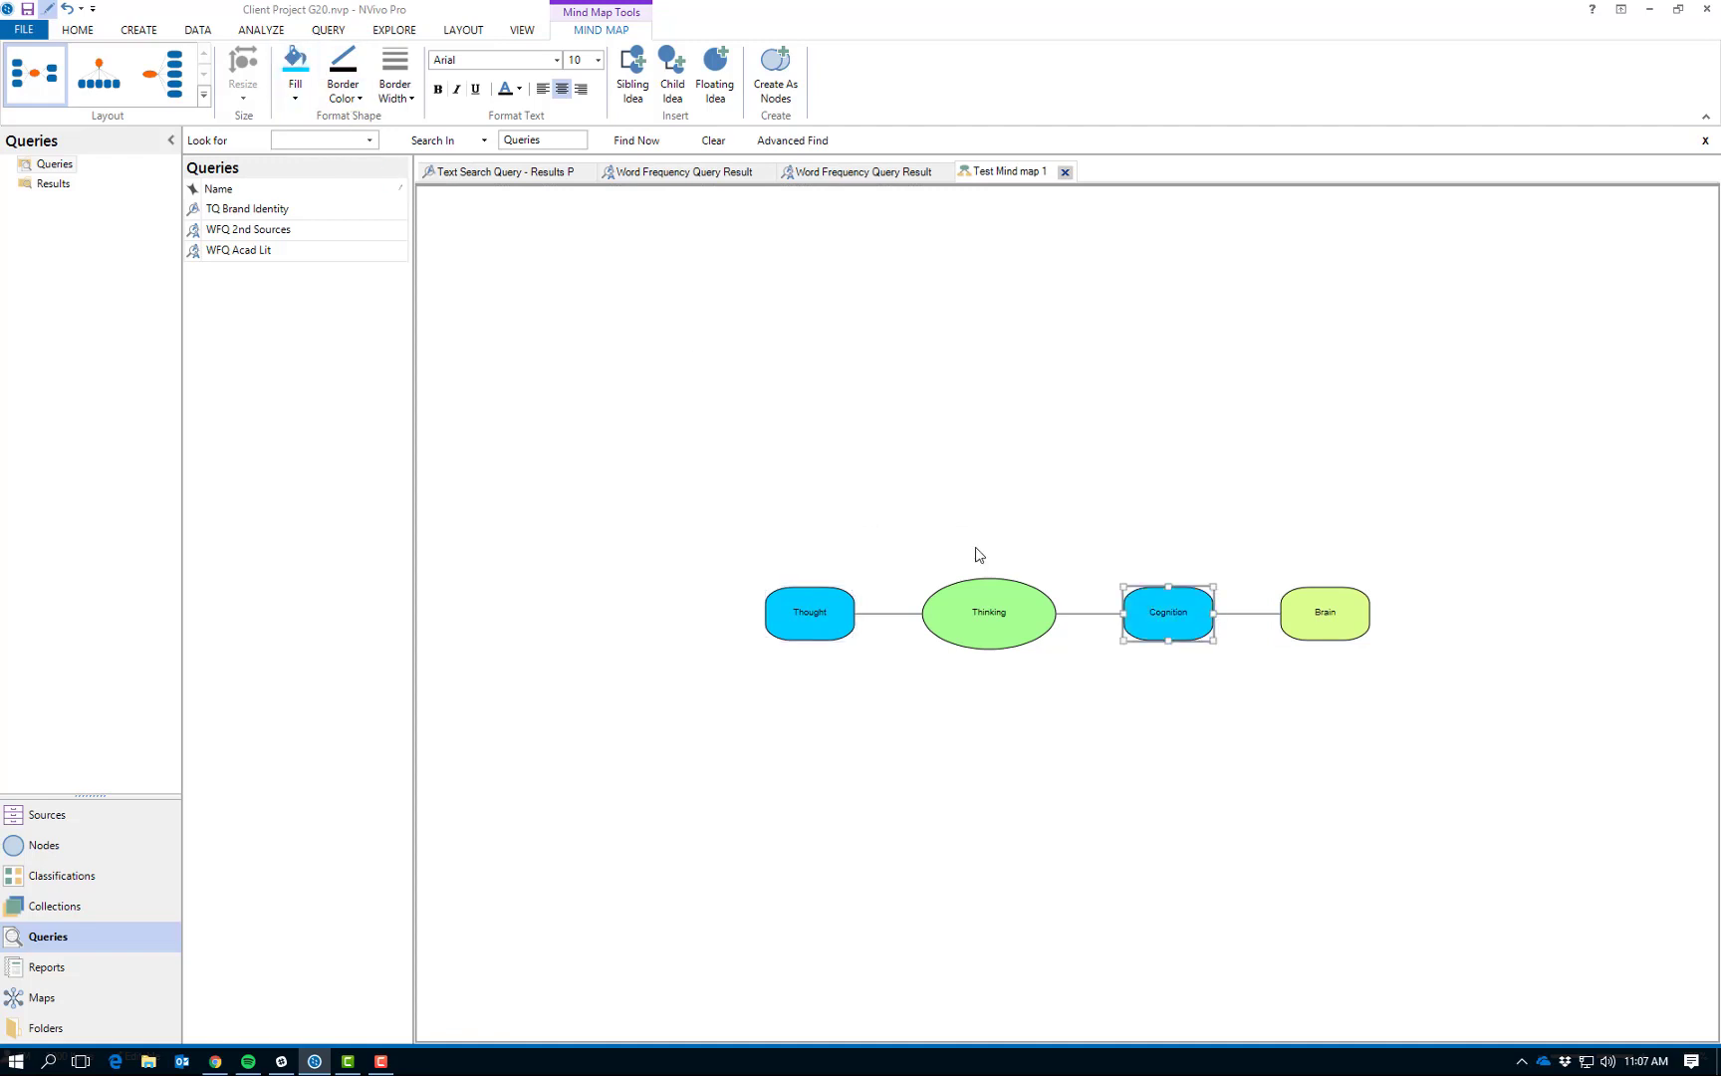
- Fill the Brain idea's shape with light purple
{"action": "left_click", "coordinate": [1360, 626]}
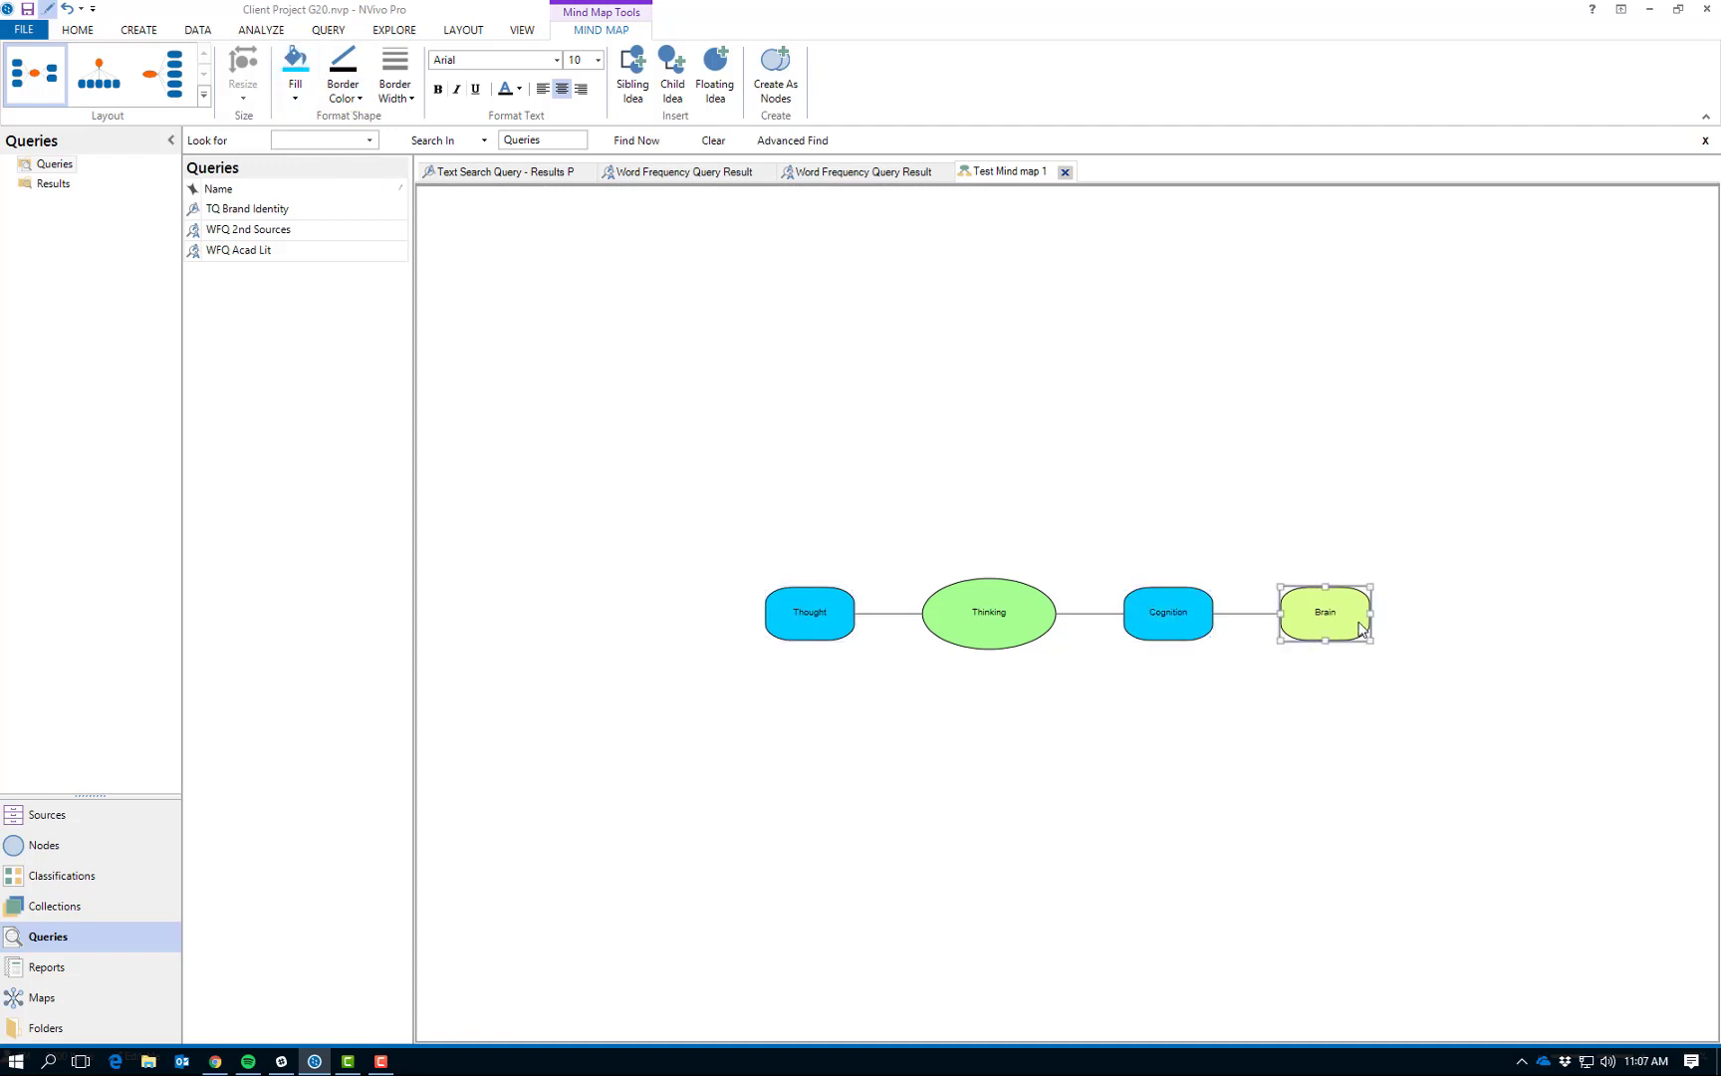
{"action": "left_click", "coordinate": [295, 92]}
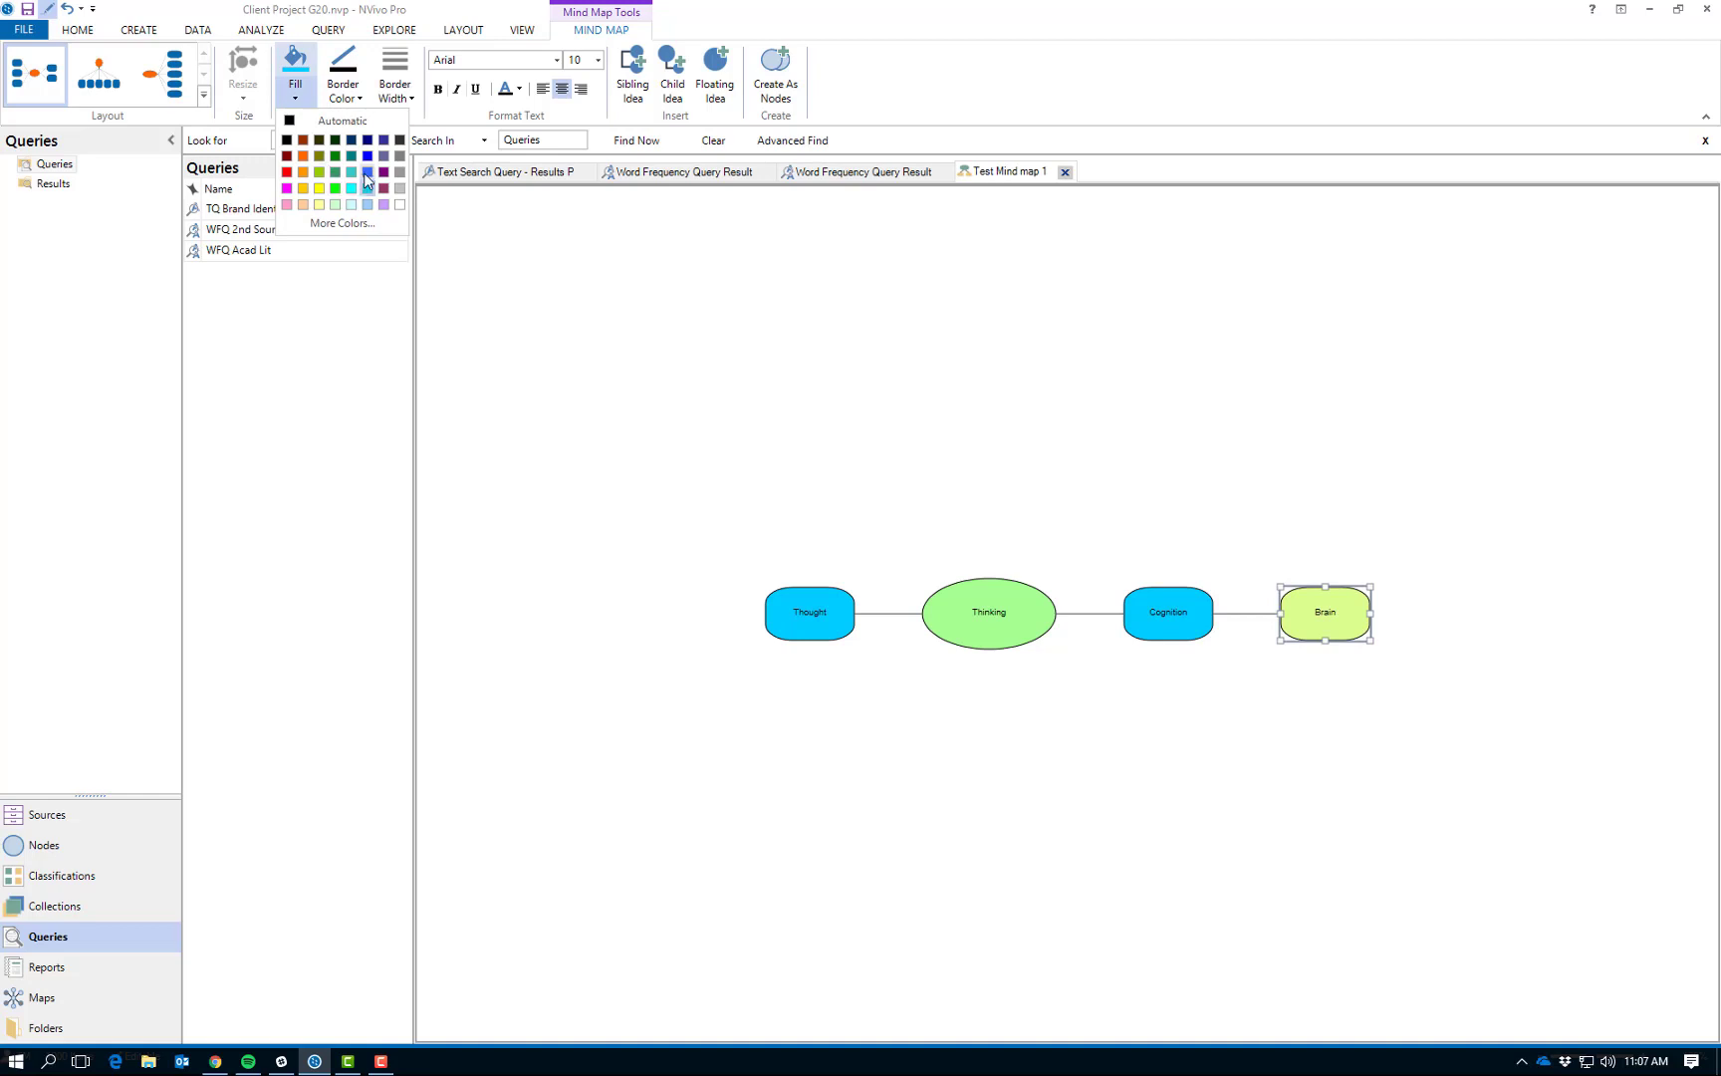
{"action": "left_click", "coordinate": [383, 172]}
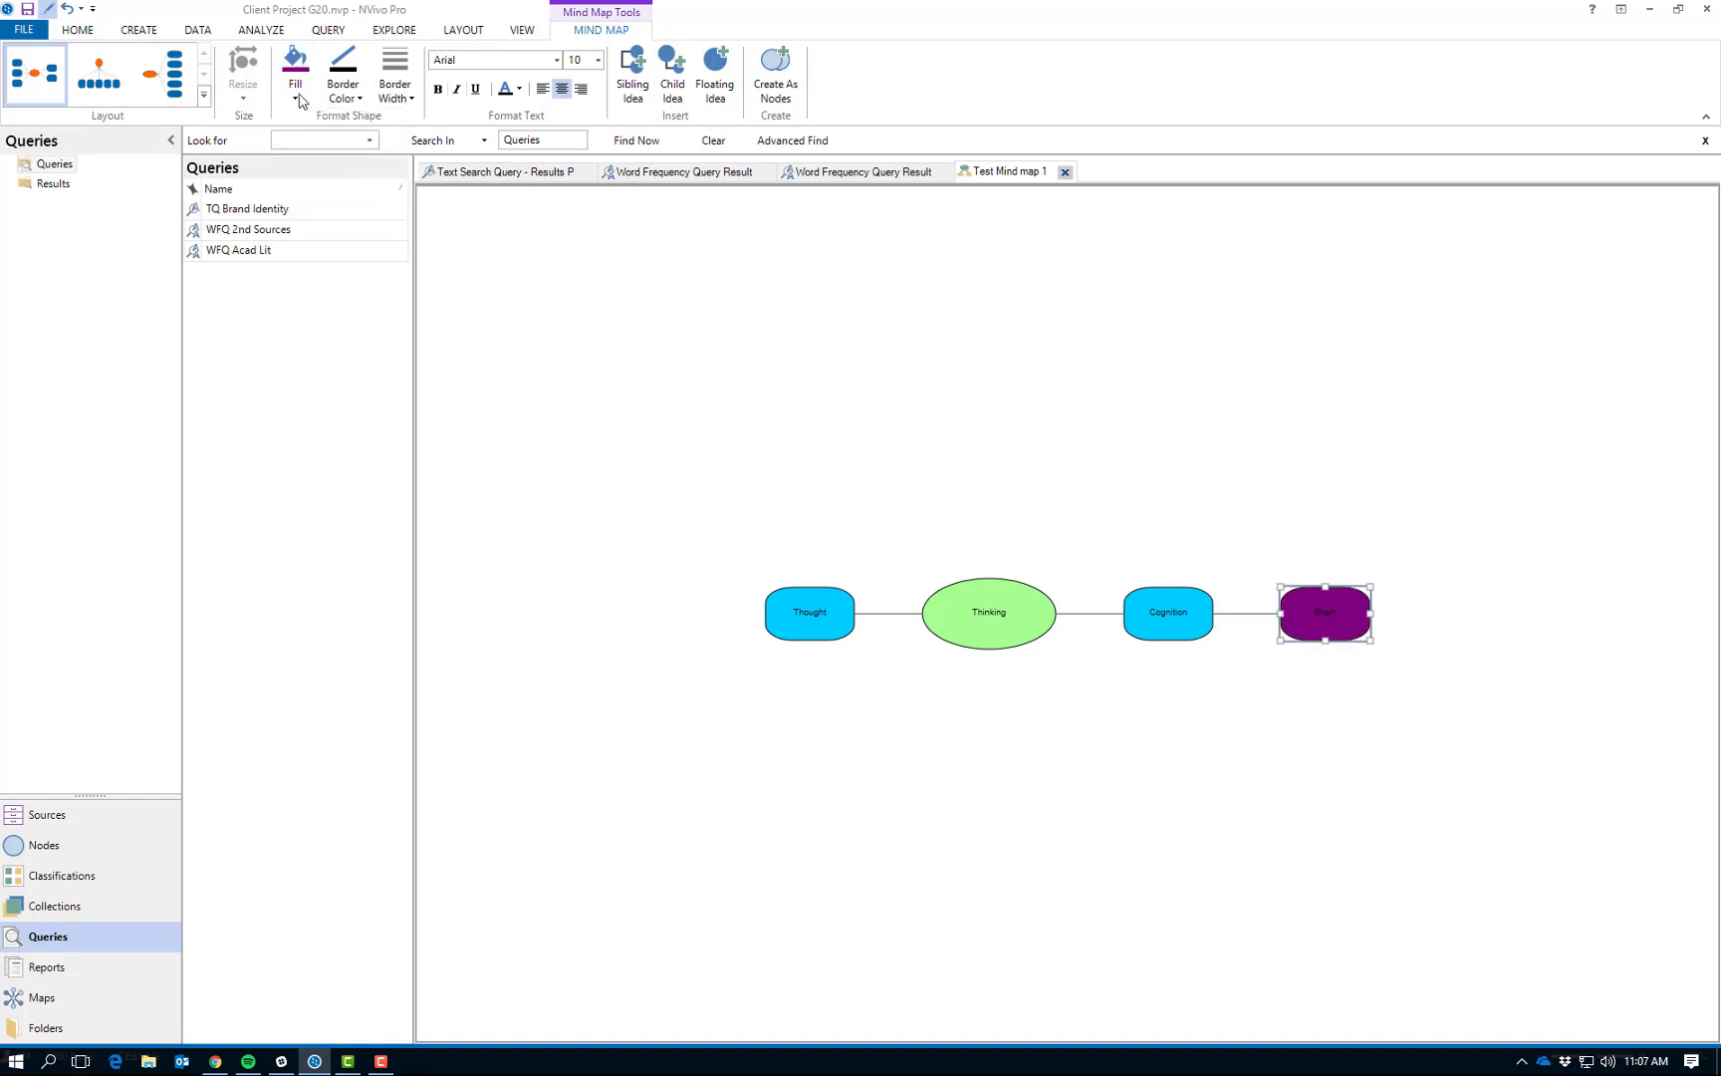
{"action": "left_click", "coordinate": [295, 92]}
{"action": "left_click", "coordinate": [383, 205]}
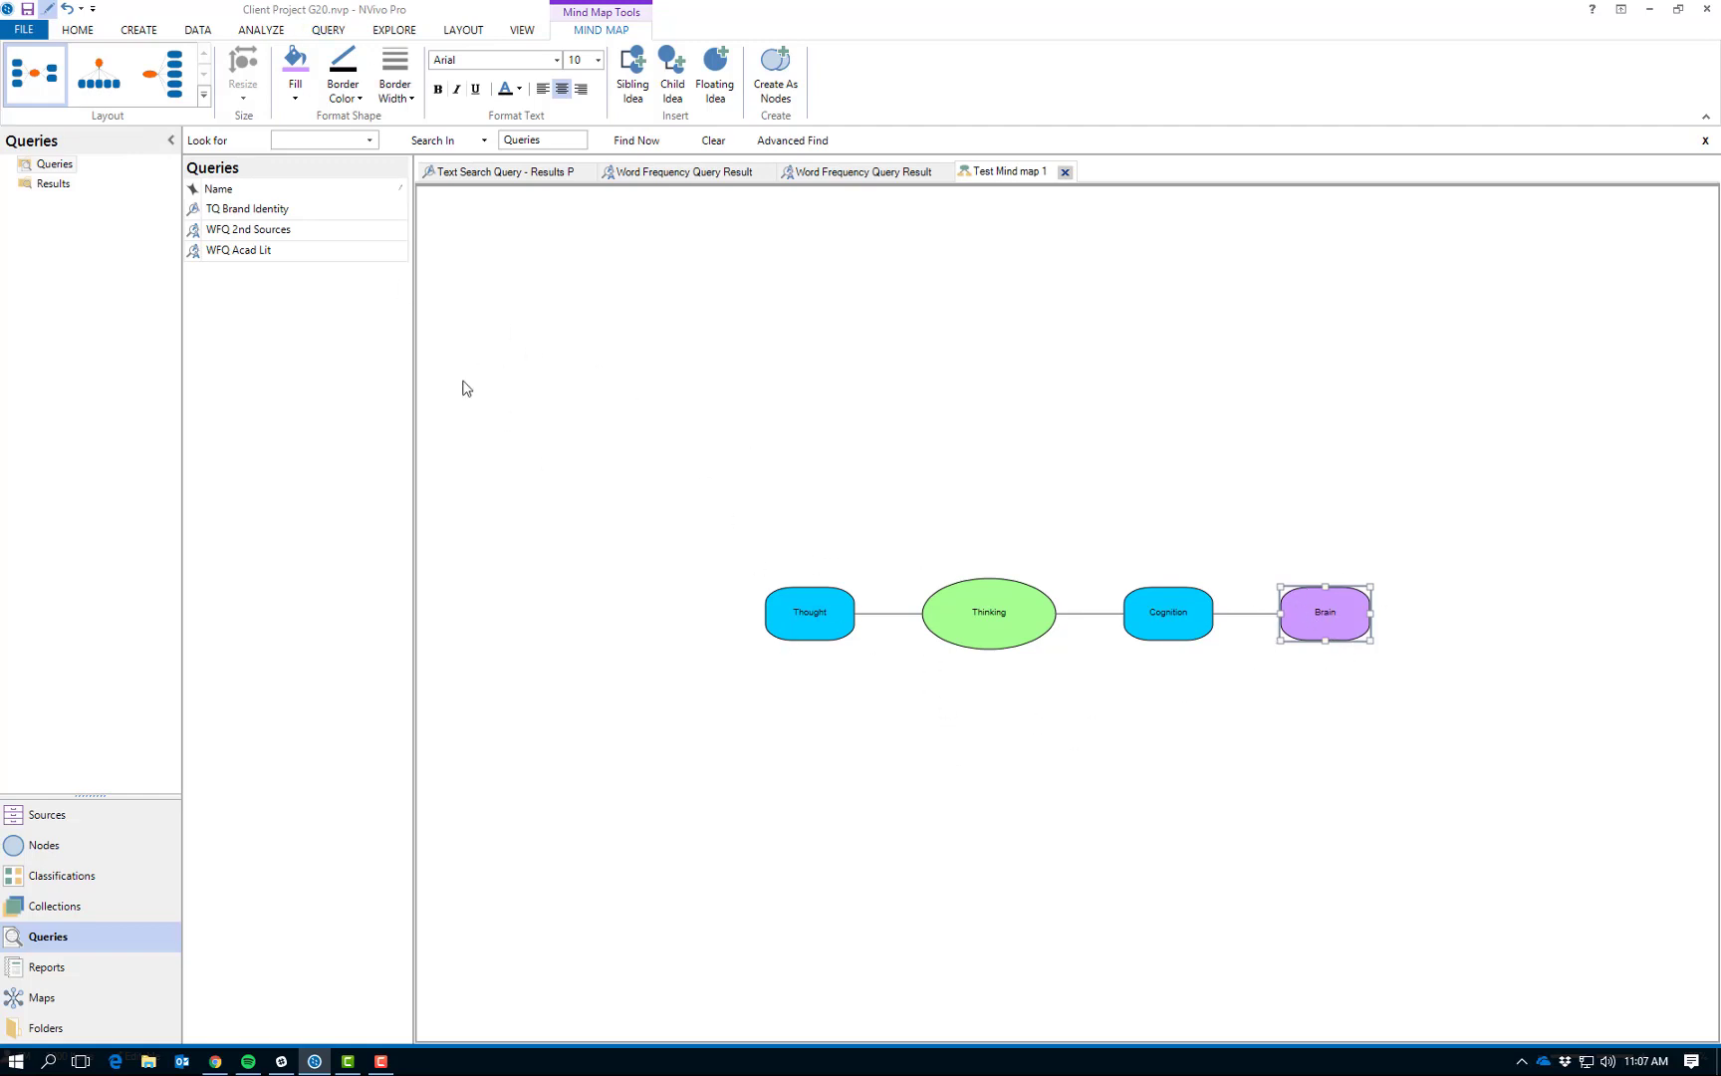
- Try the mind map's alternative layouts, including Left Right, and finish with the Top Down layout
{"action": "left_click", "coordinate": [106, 90]}
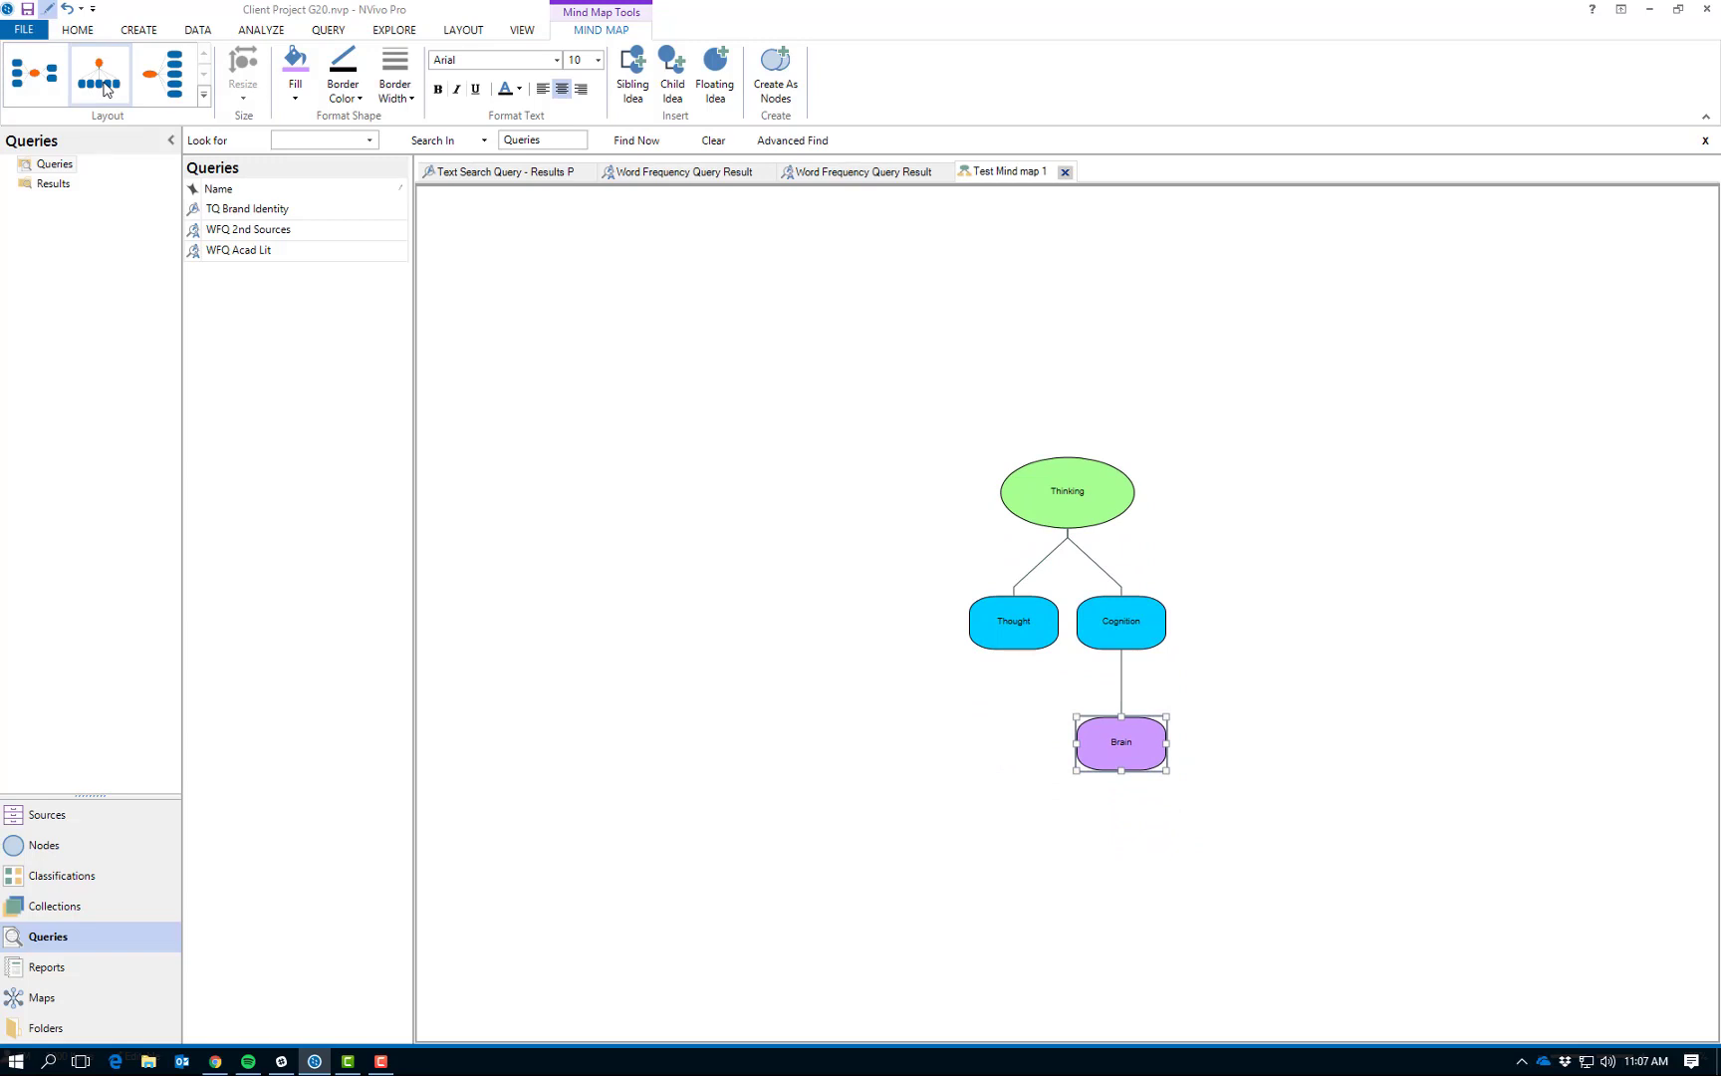
{"action": "left_click", "coordinate": [162, 74]}
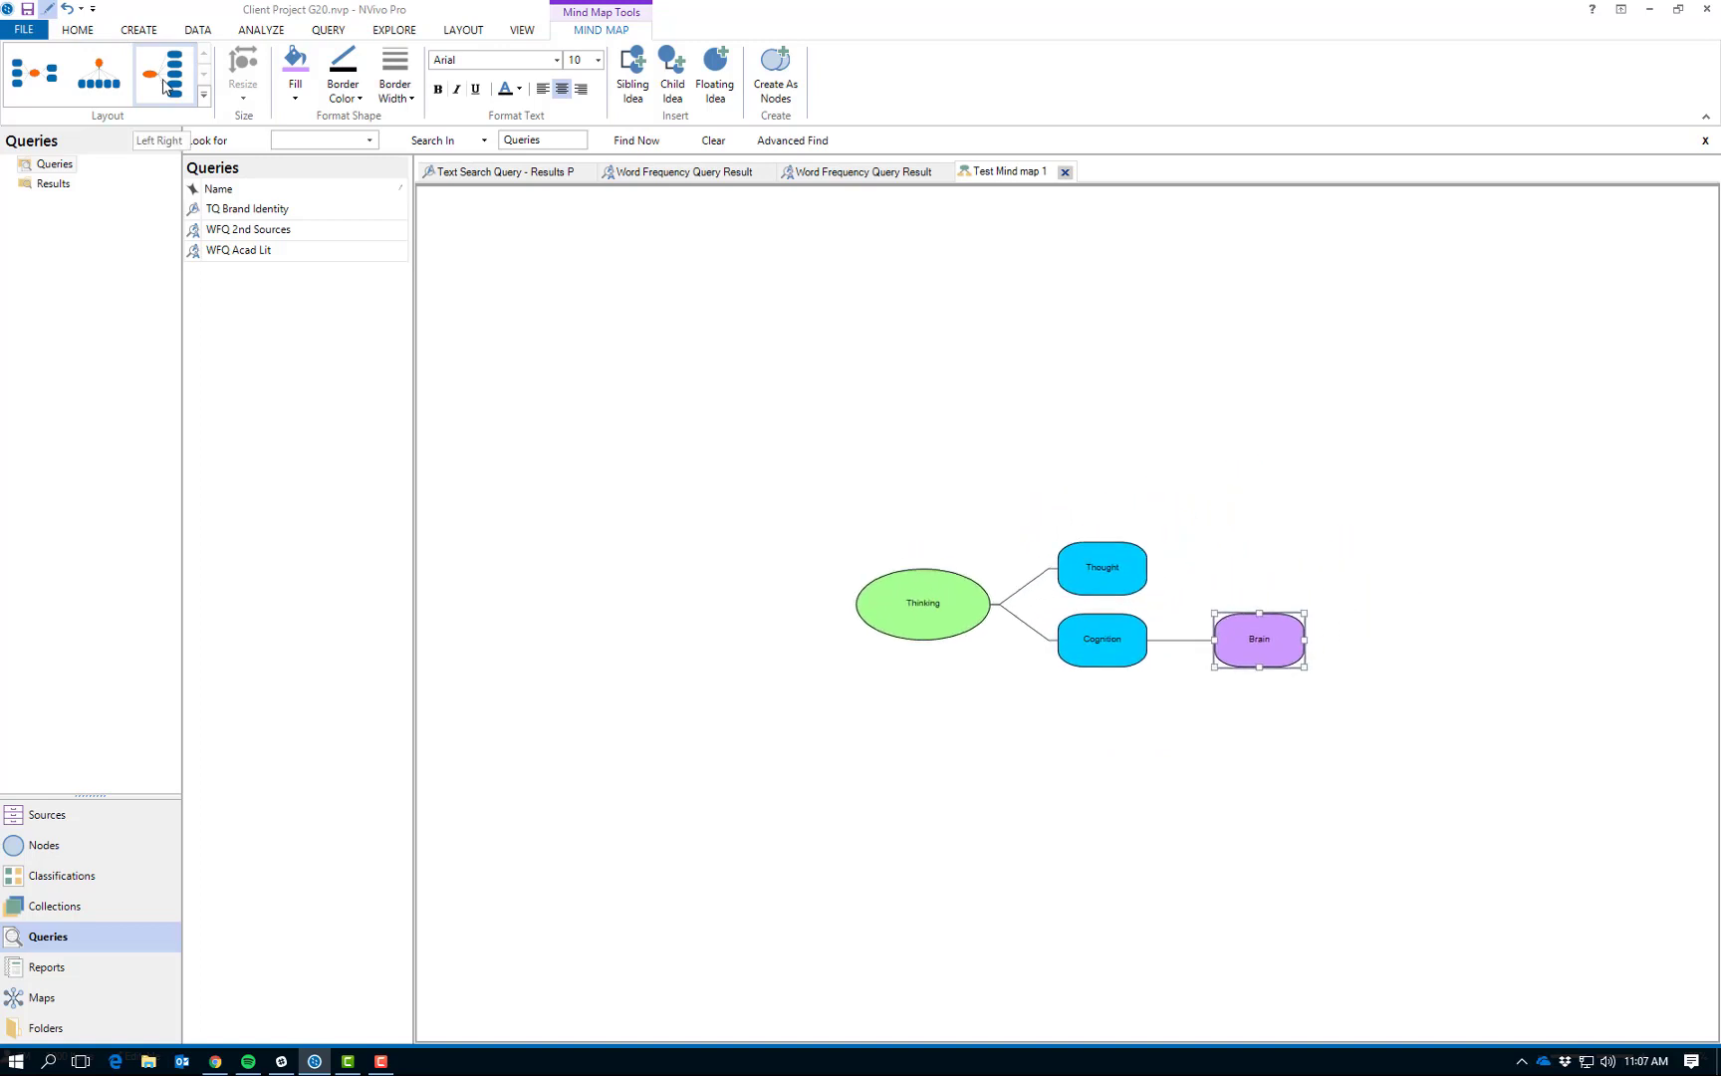
{"action": "left_click", "coordinate": [32, 95]}
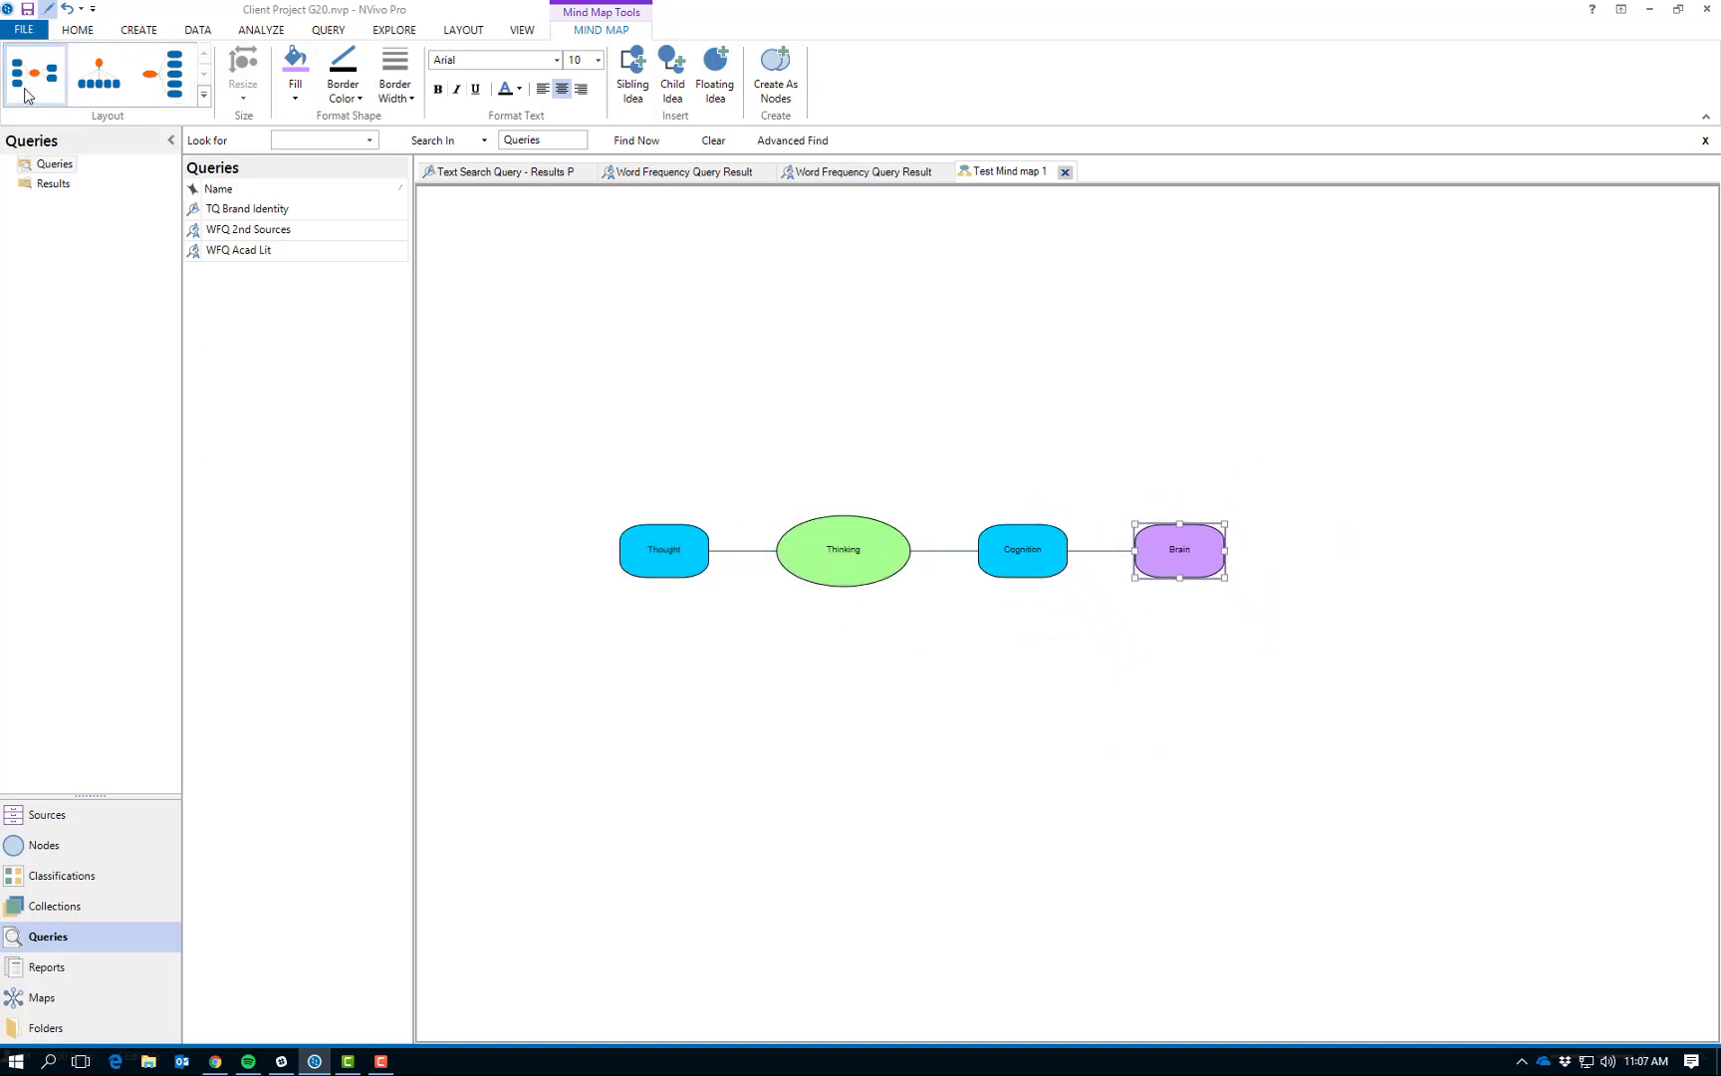
{"action": "left_click", "coordinate": [99, 87]}
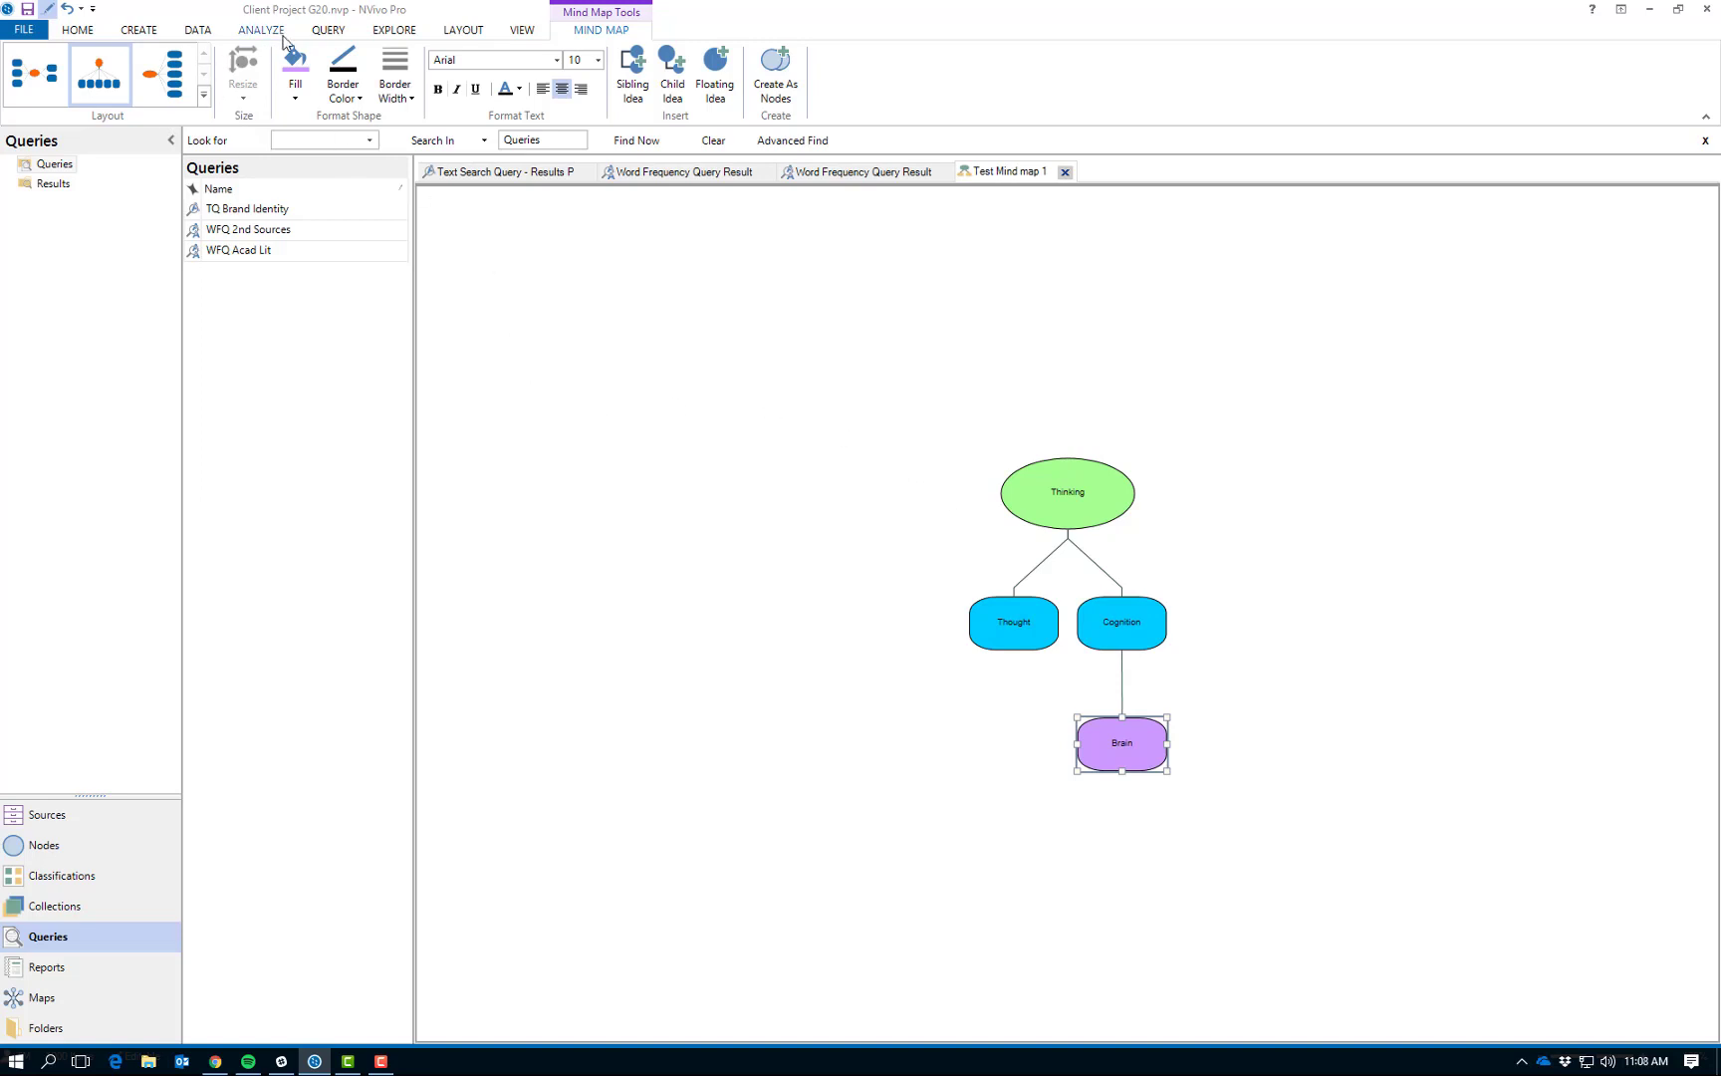
- Create a project map named "Test Project map 1"
{"action": "left_click", "coordinate": [379, 37]}
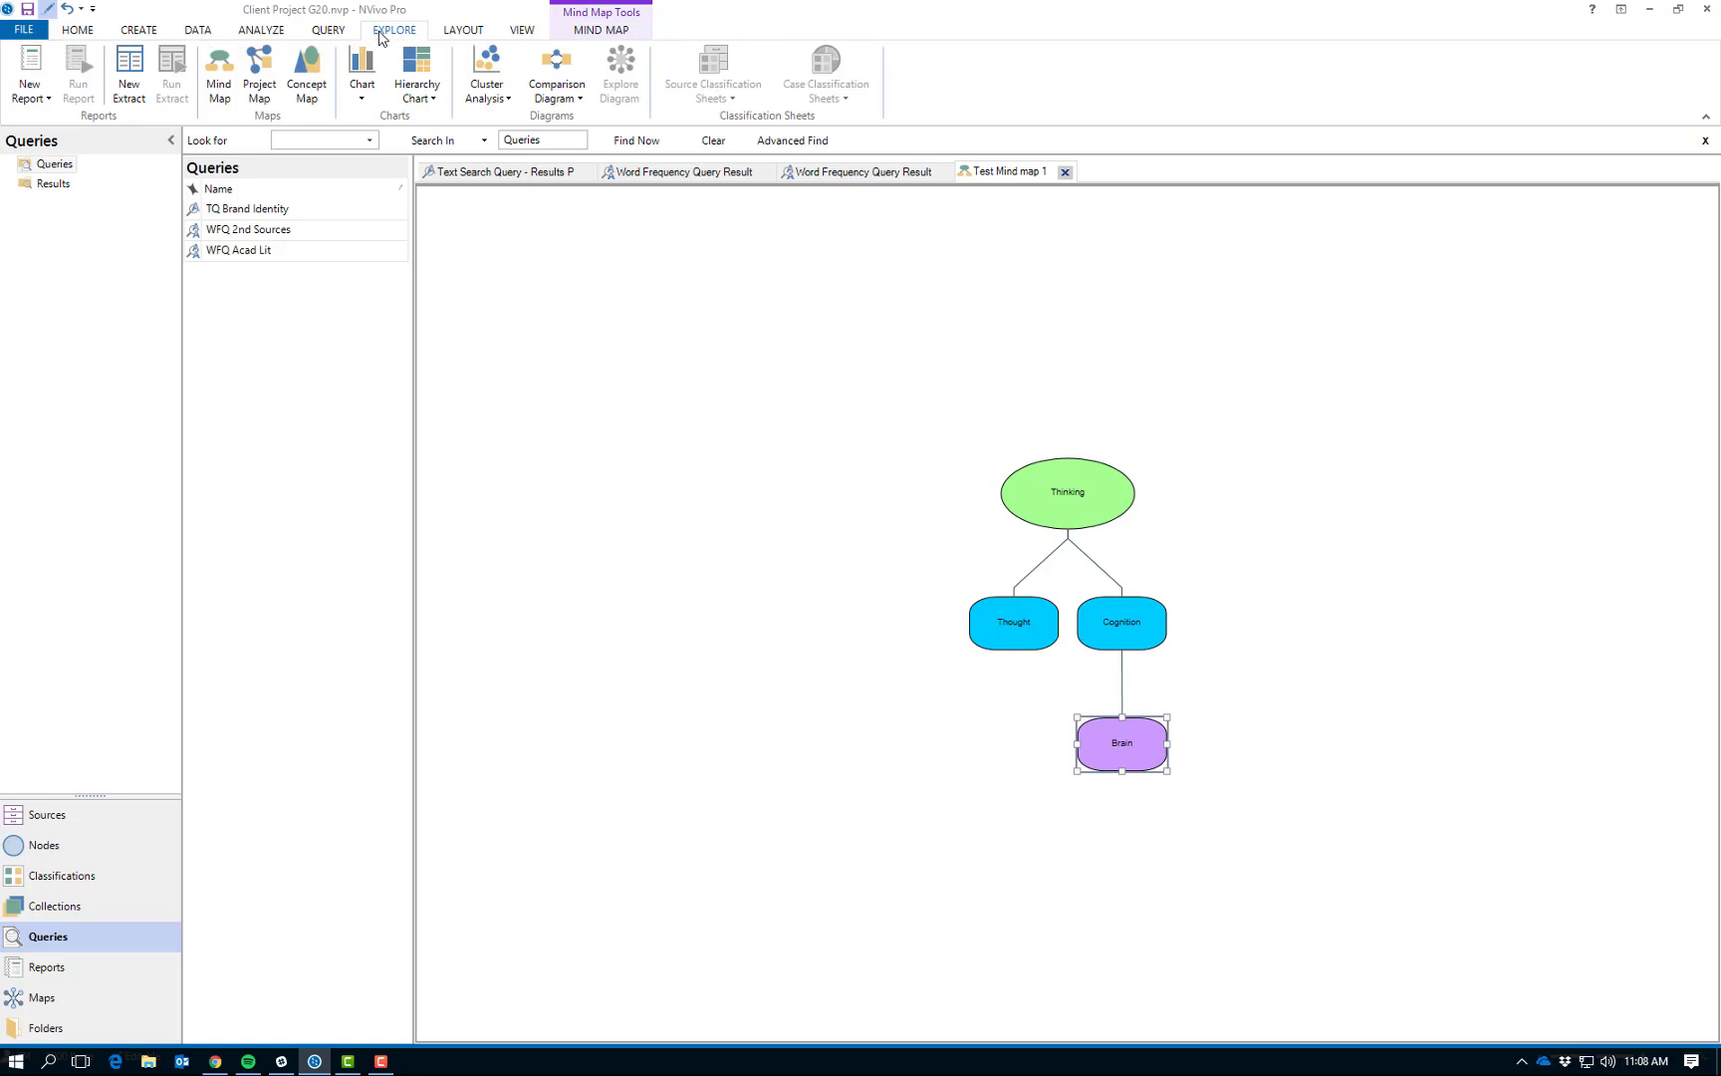
{"action": "left_click", "coordinate": [257, 73]}
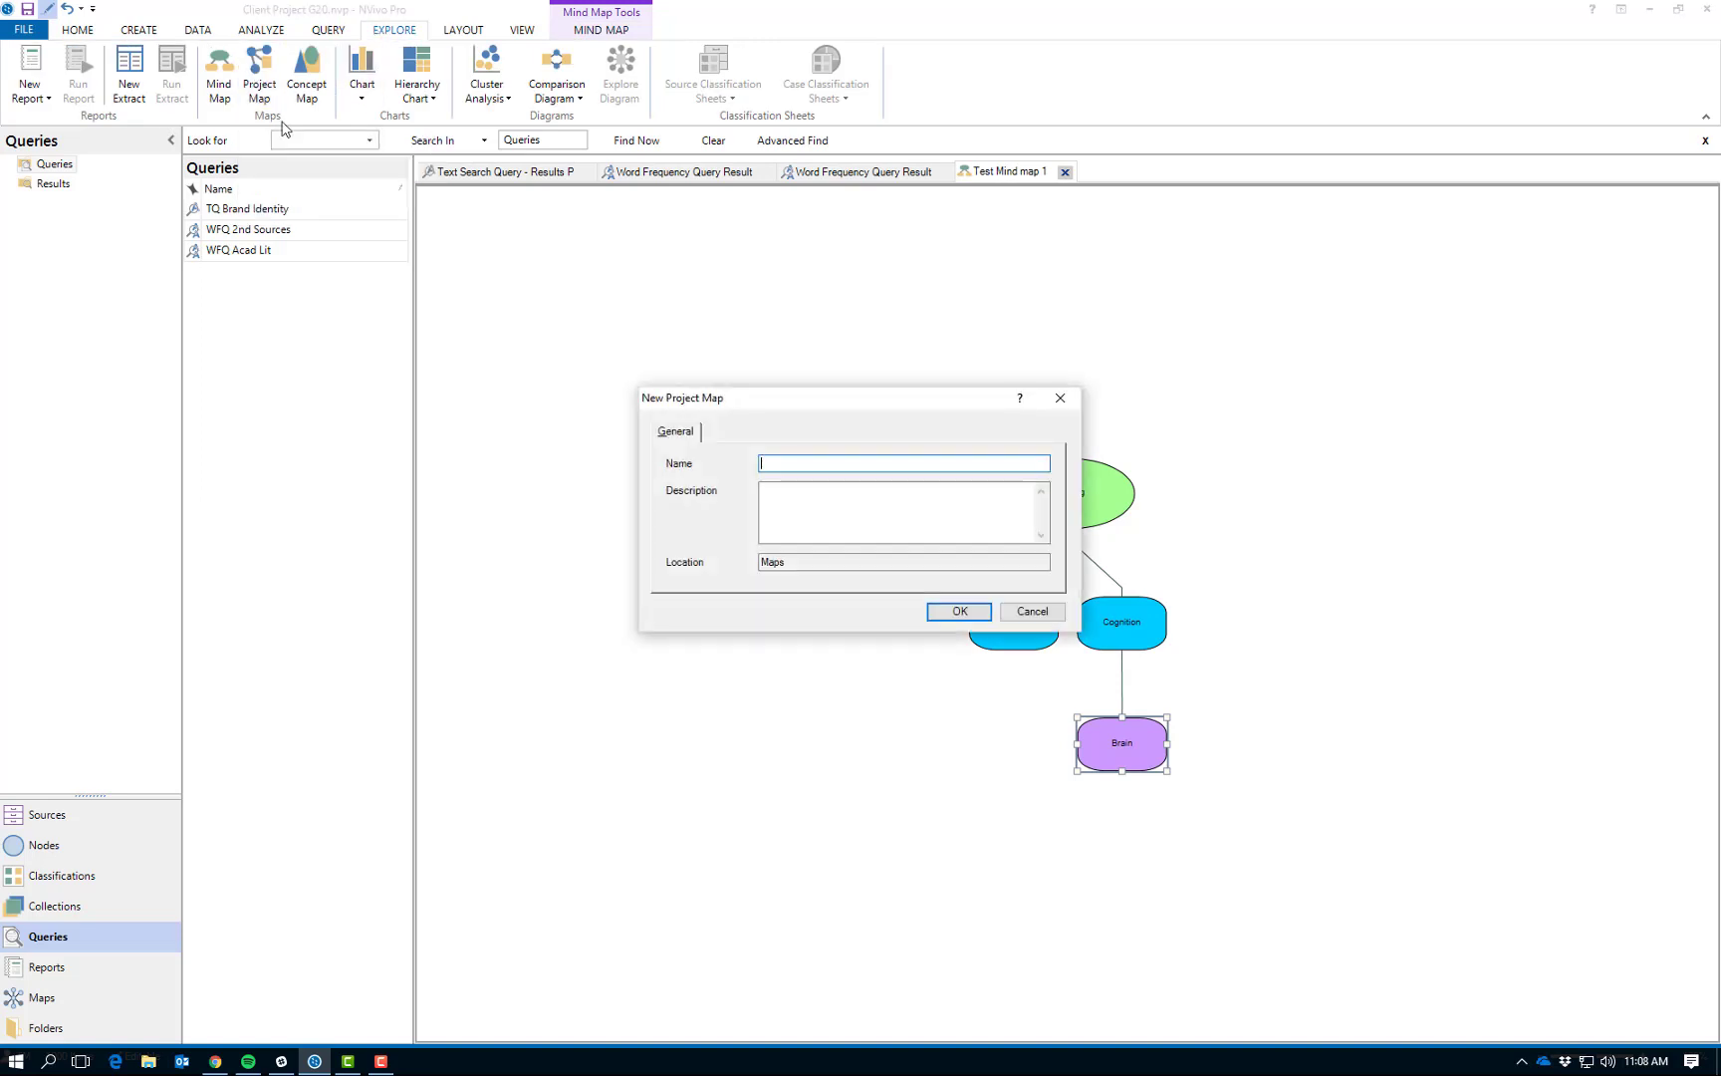
{"action": "type", "text": "Test Project map 1"}
{"action": "key", "text": "Return"}
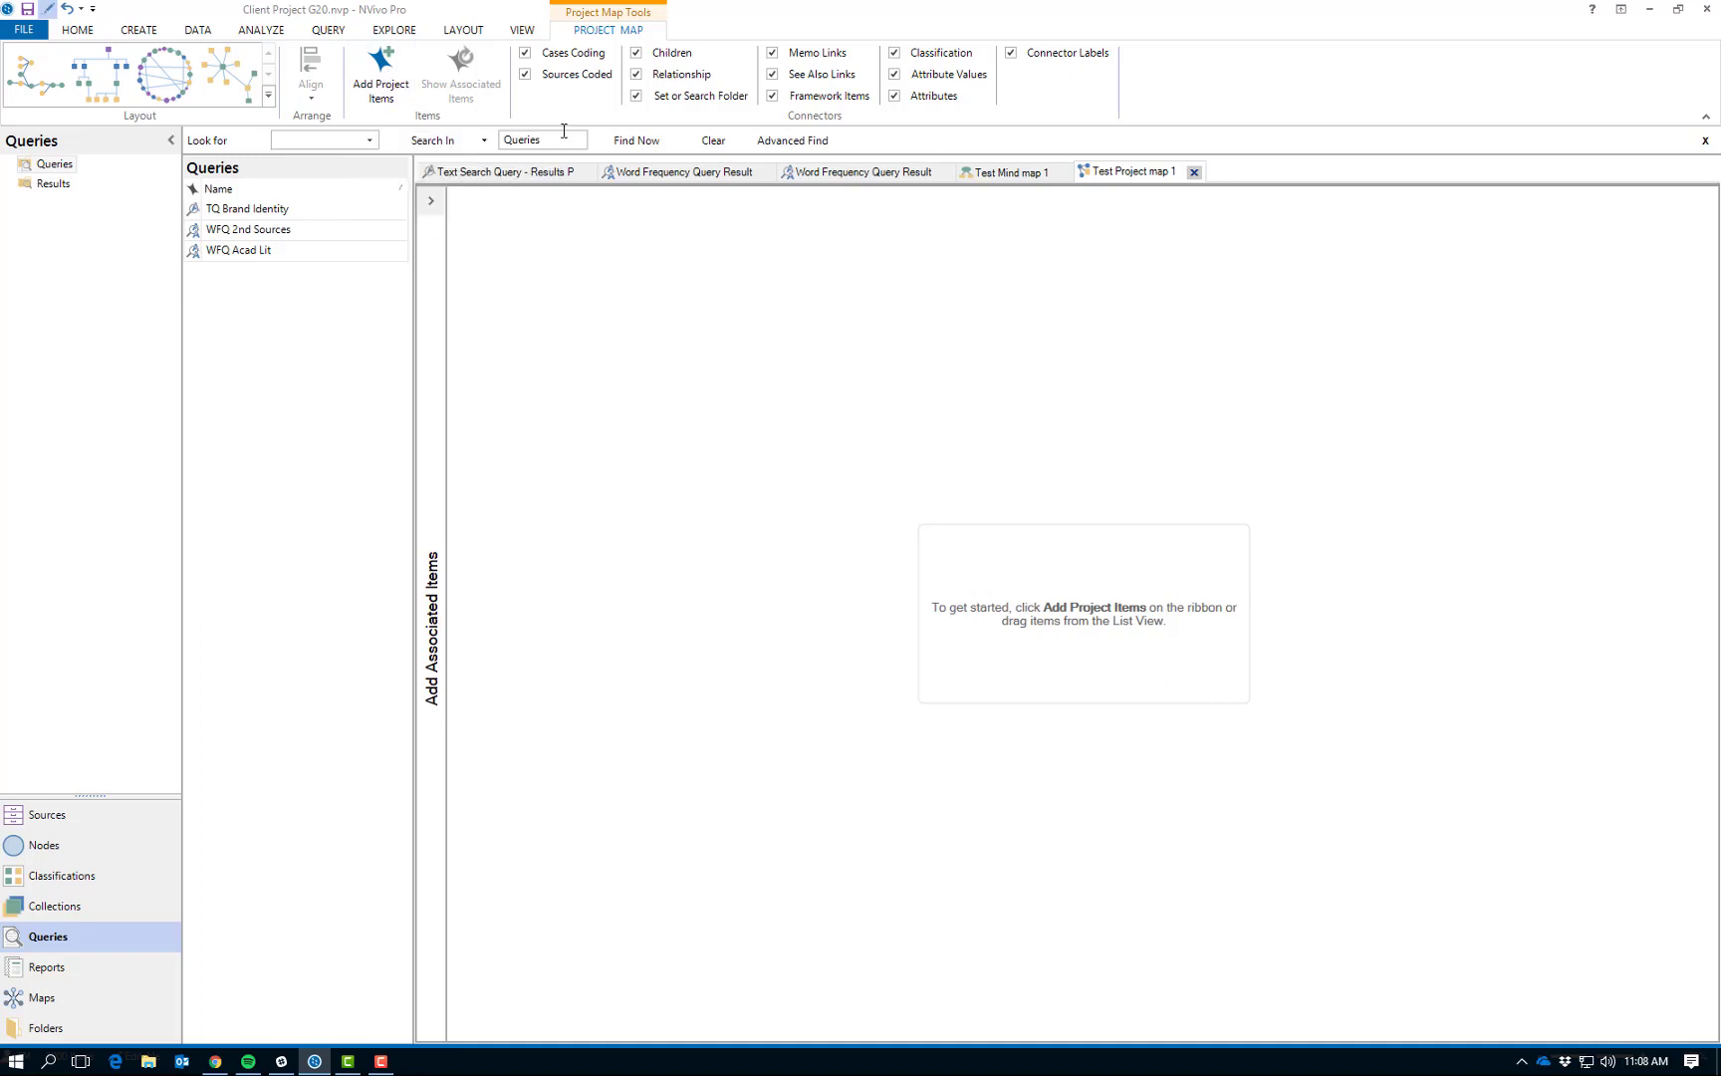
- Add all items from the Nodes folder to the project map
{"action": "left_click", "coordinate": [380, 80]}
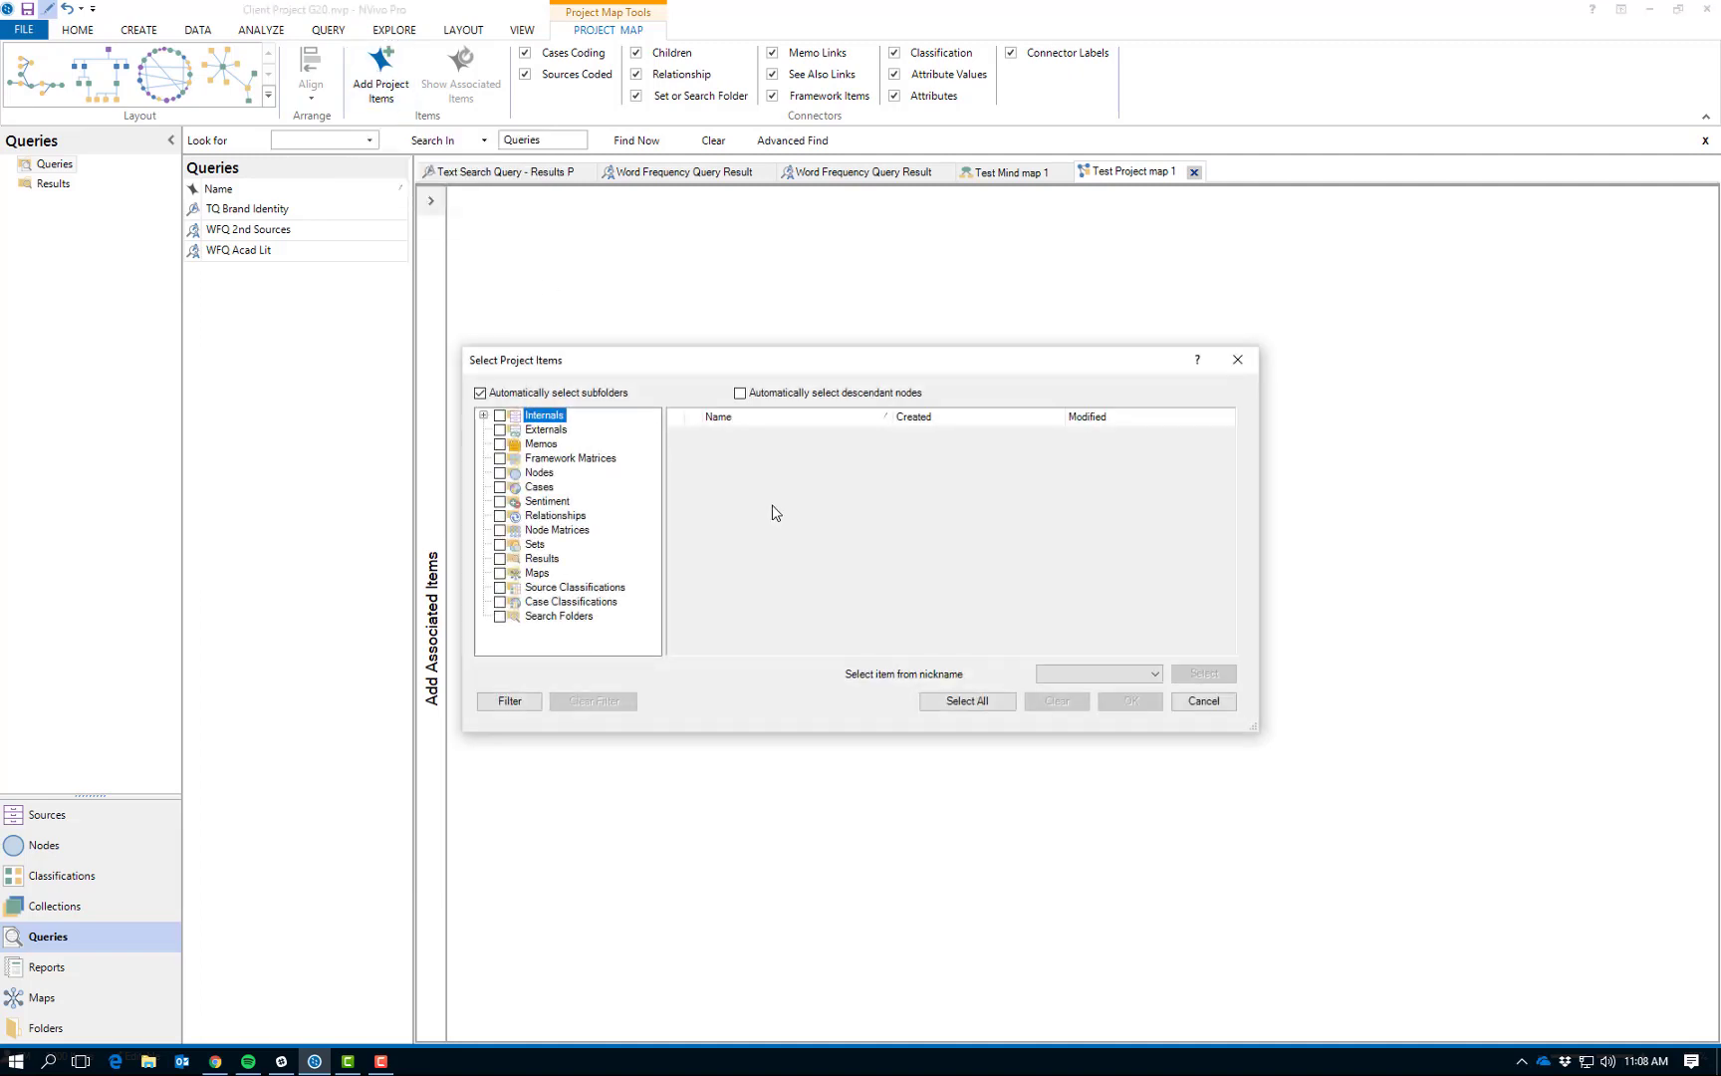
{"action": "left_click", "coordinate": [500, 473]}
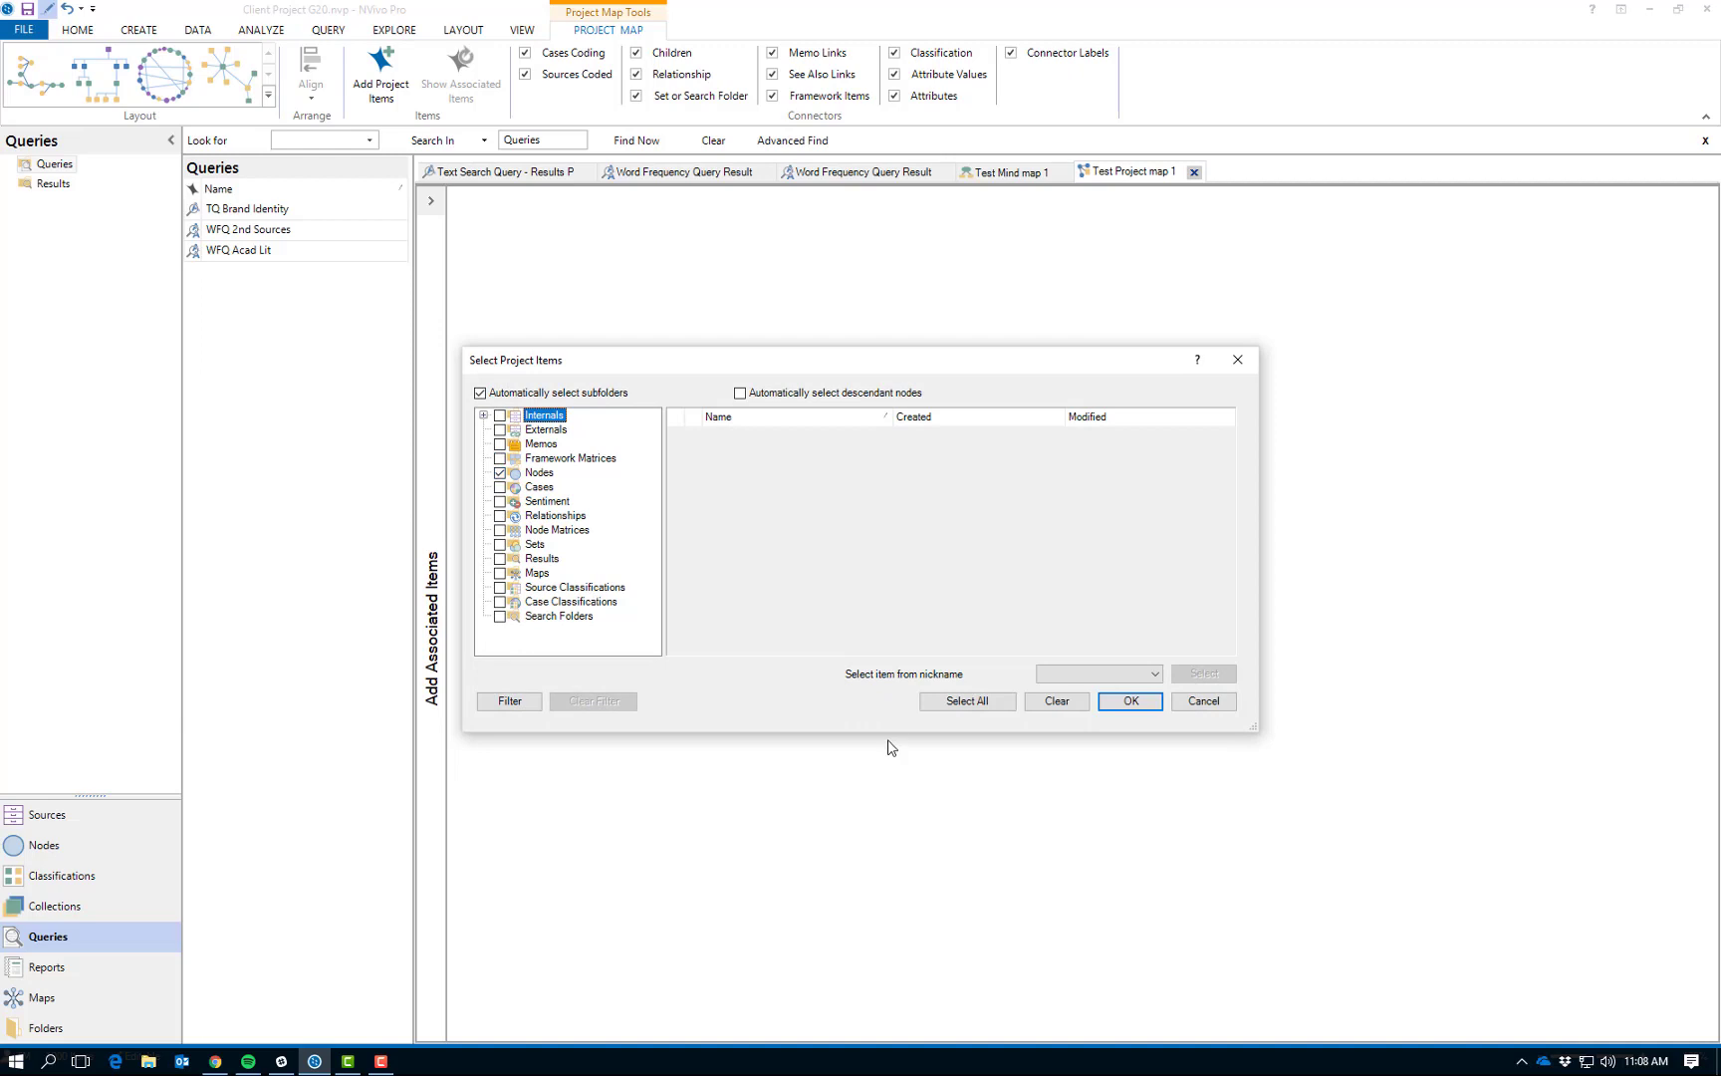
{"action": "left_click", "coordinate": [1125, 705]}
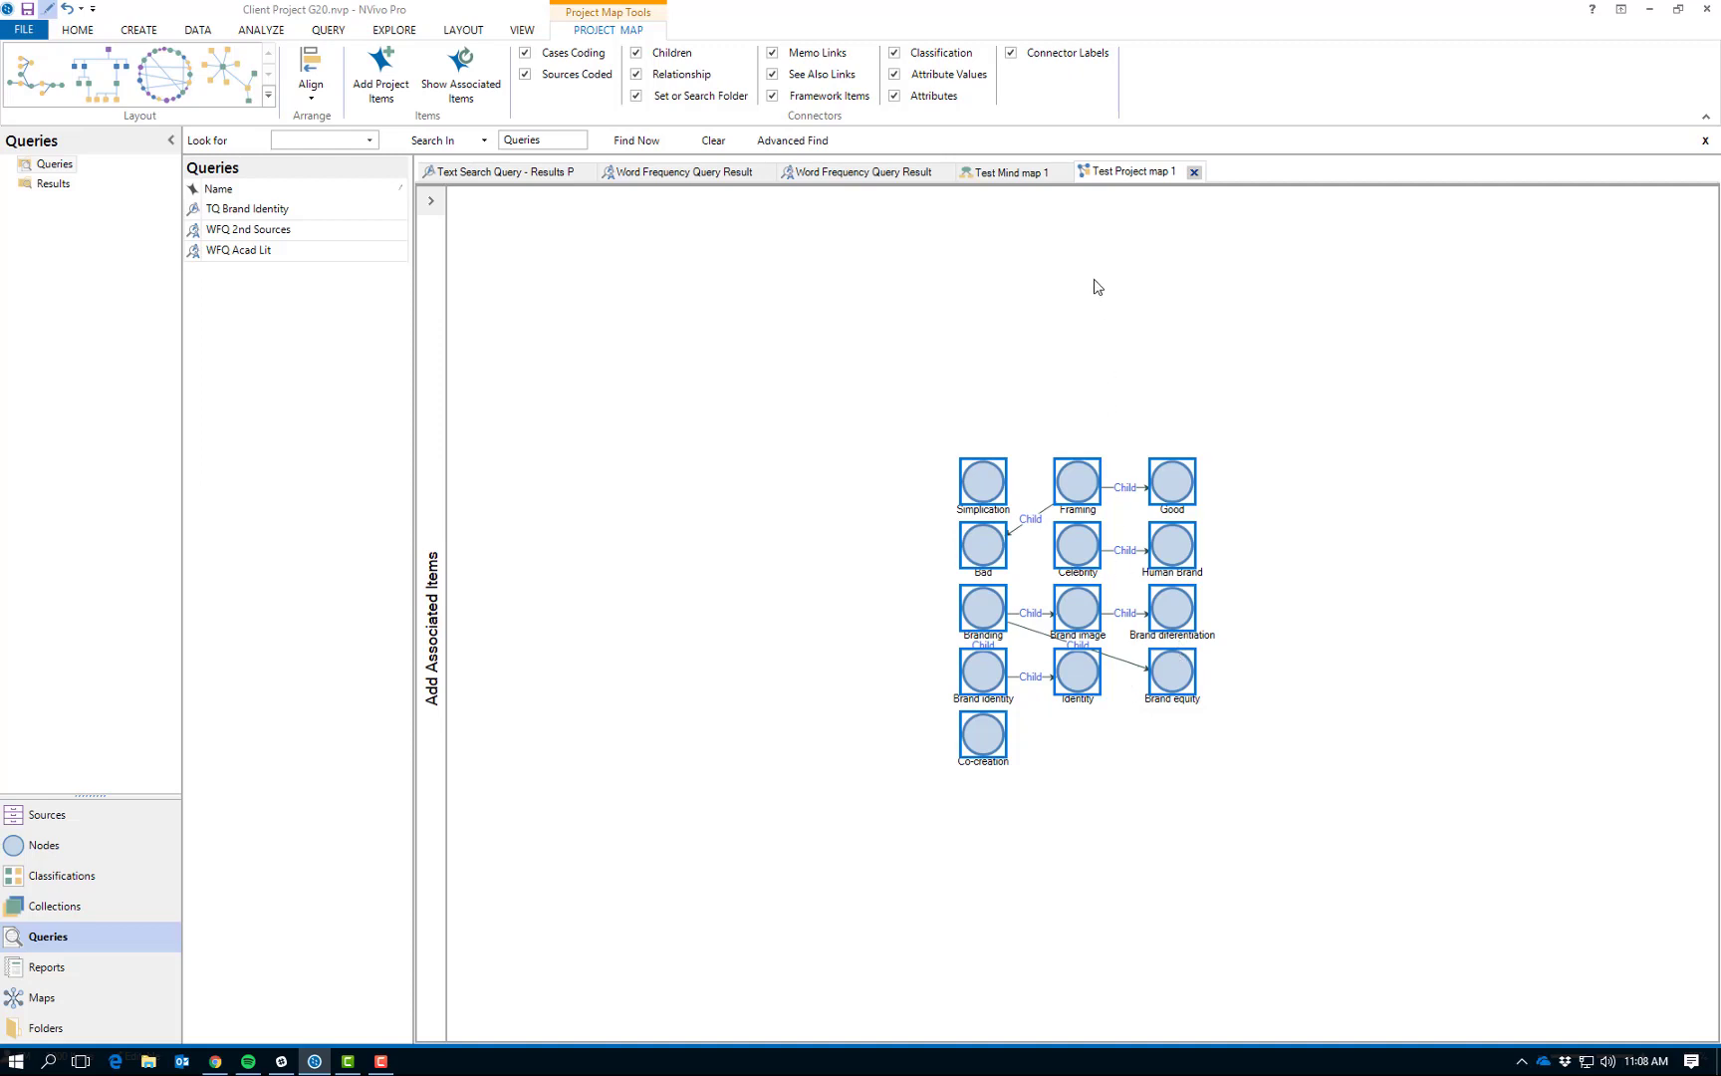
- Toggle the project map's connector labels and Framework Items connectors off and back on
{"action": "left_click", "coordinate": [1012, 54]}
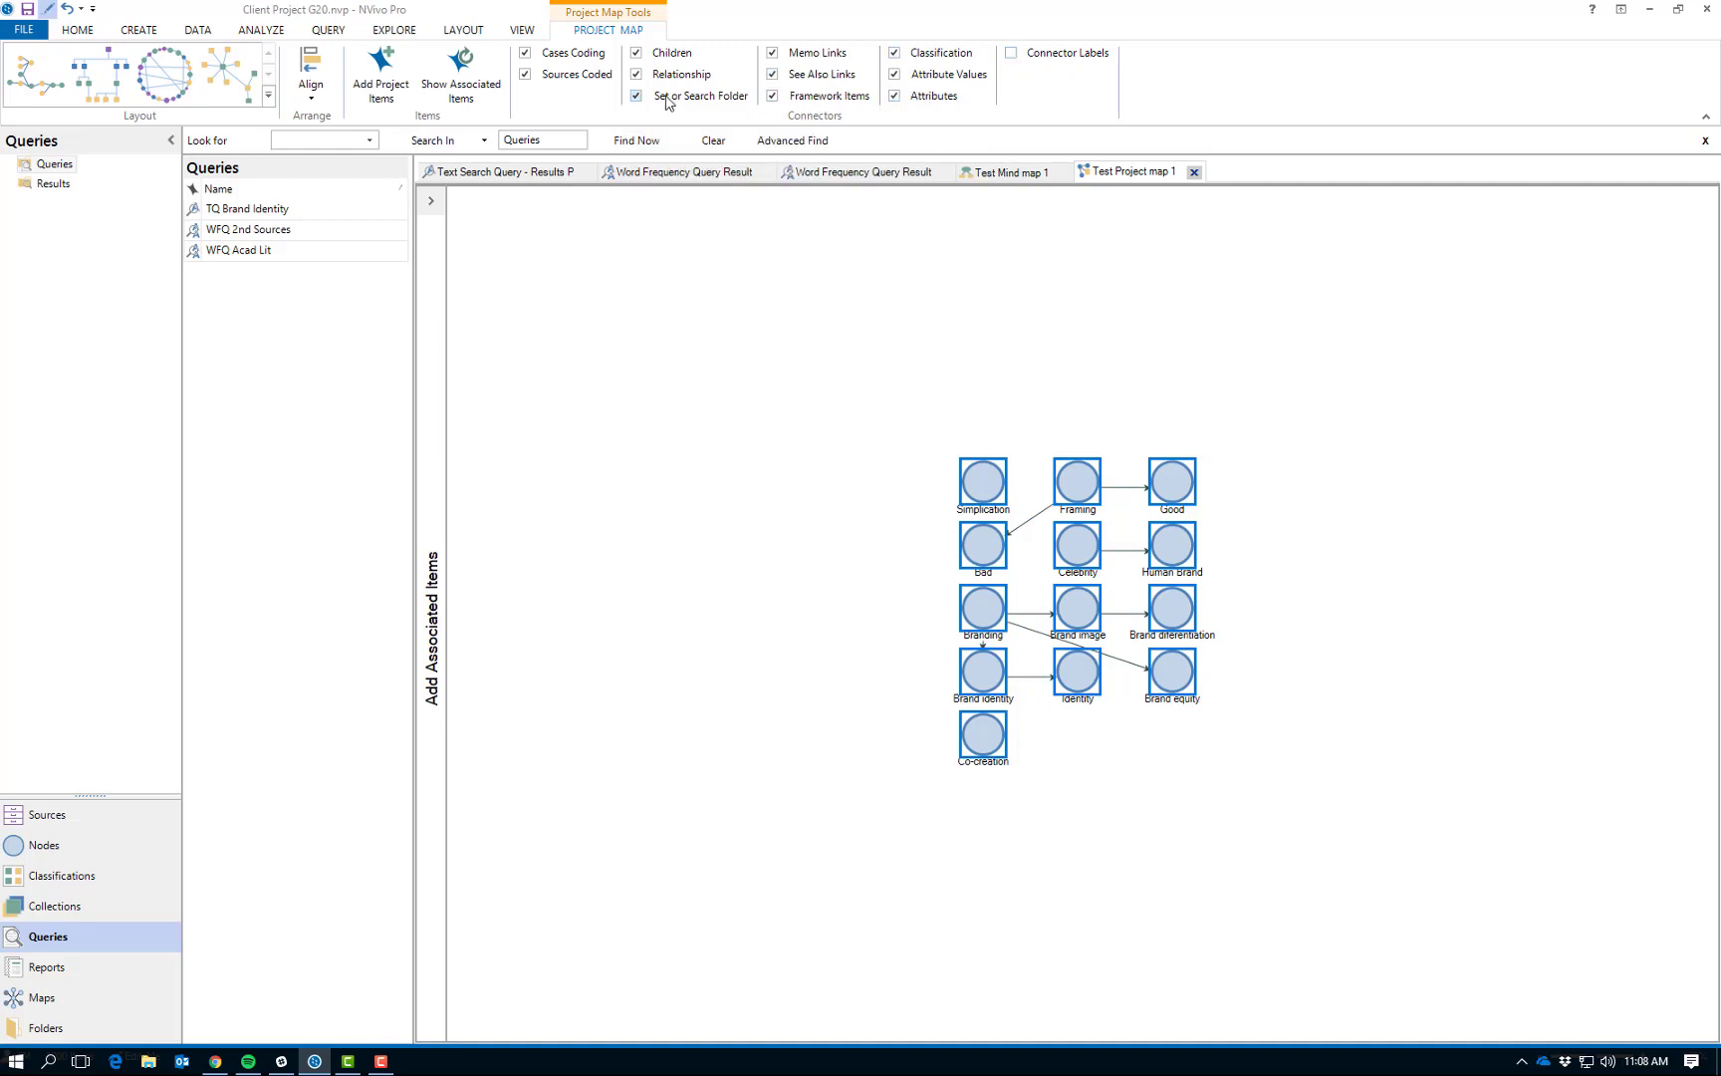
{"action": "left_click", "coordinate": [772, 97]}
{"action": "left_click", "coordinate": [773, 97]}
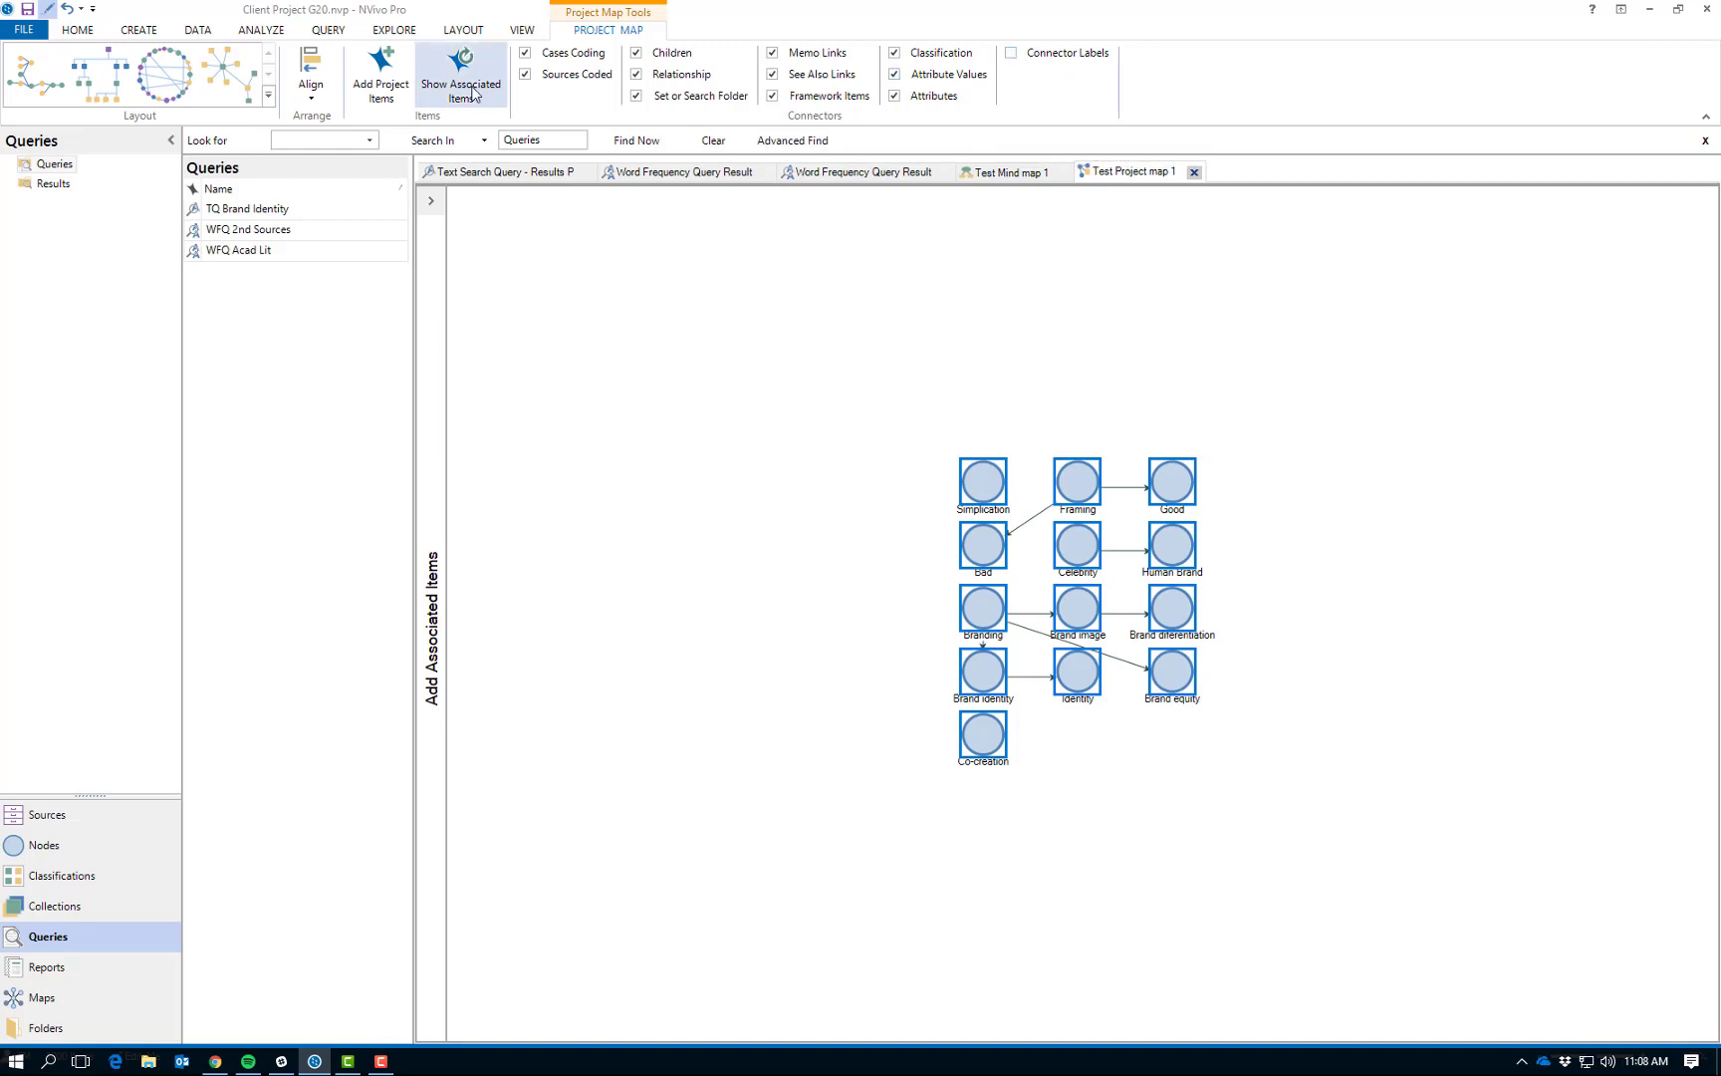
{"action": "left_click", "coordinate": [1011, 53]}
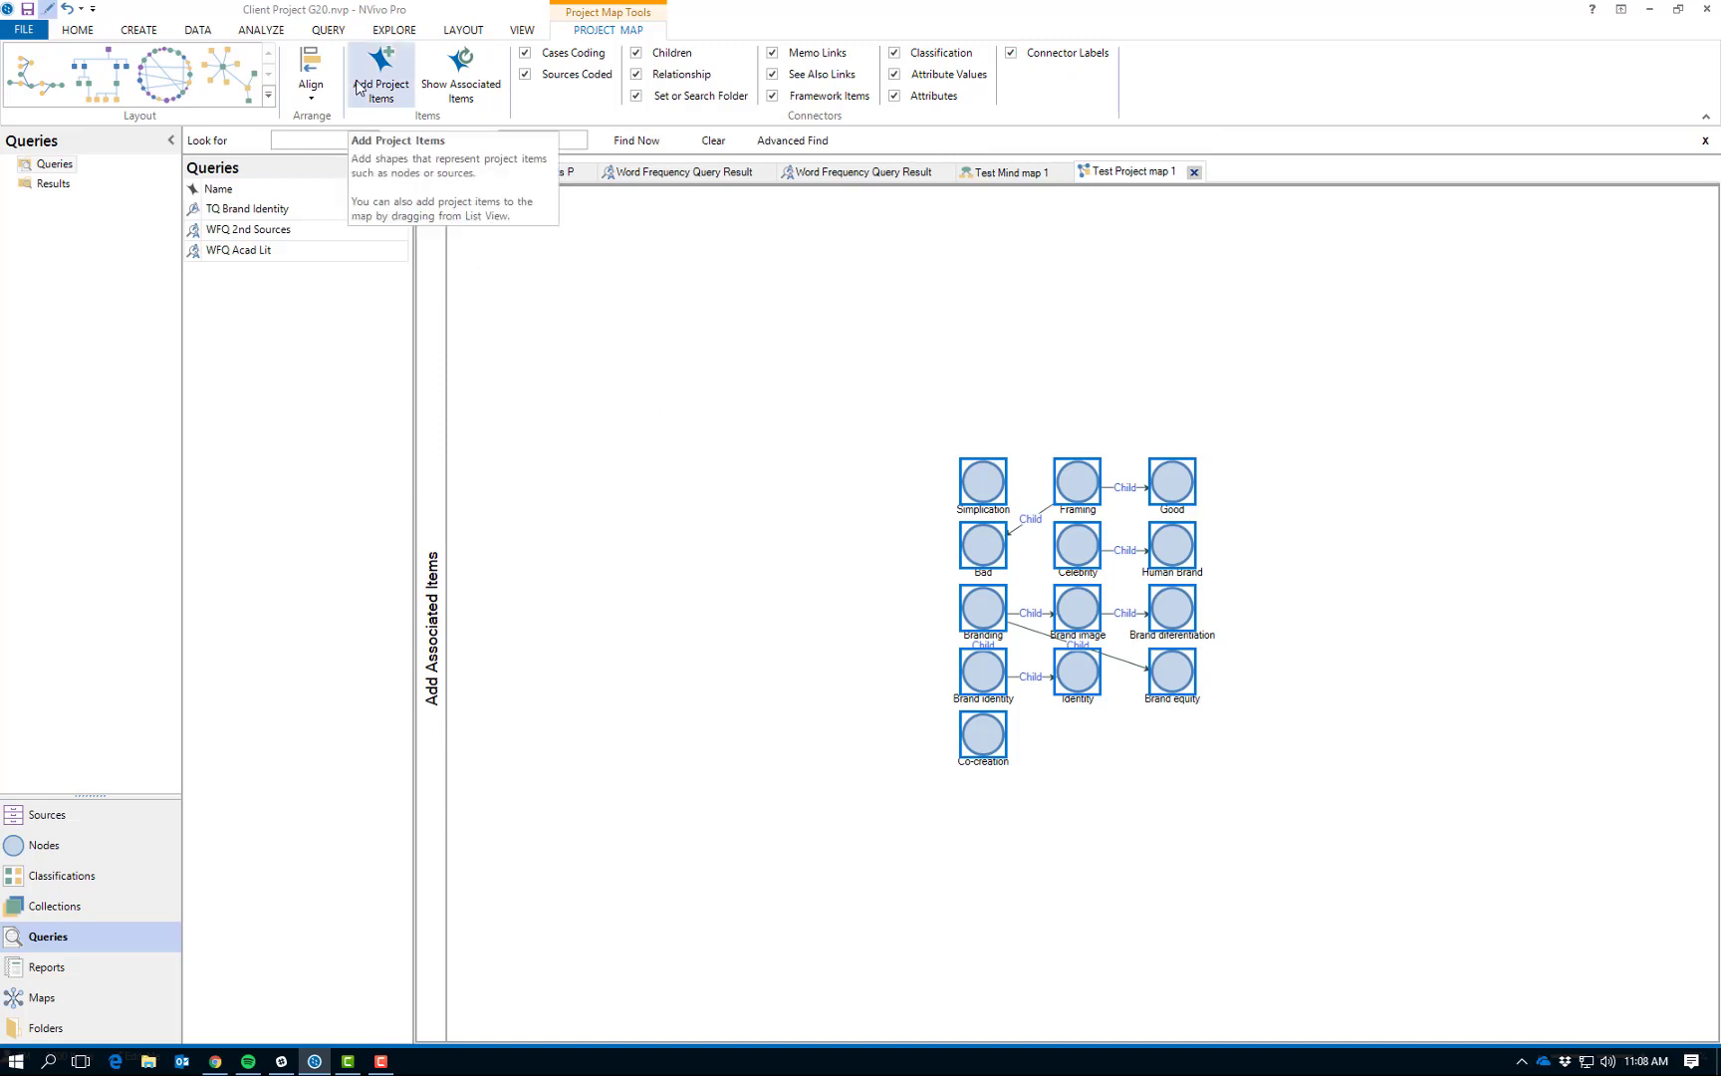
- Show the nodes' associated items and add all four coded Academic Literature PDFs to the project map
{"action": "left_click", "coordinate": [460, 72]}
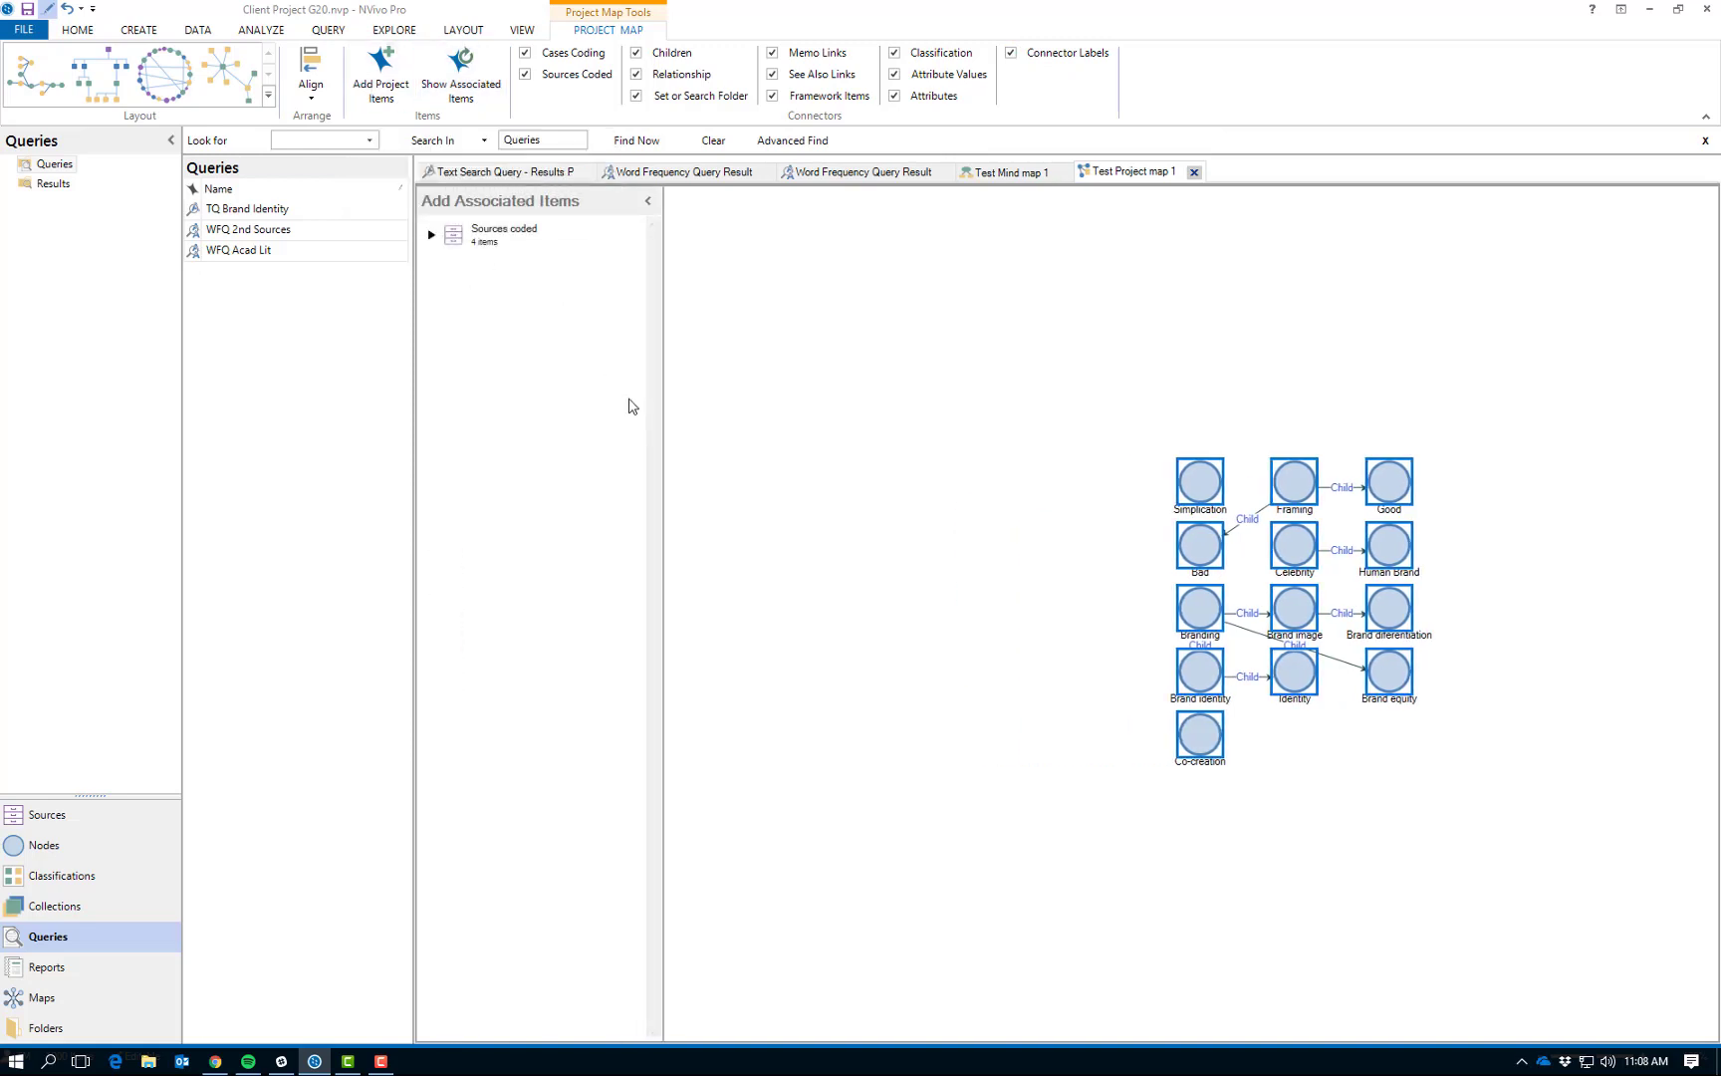
{"action": "left_click", "coordinate": [431, 236]}
{"action": "left_click", "coordinate": [439, 279]}
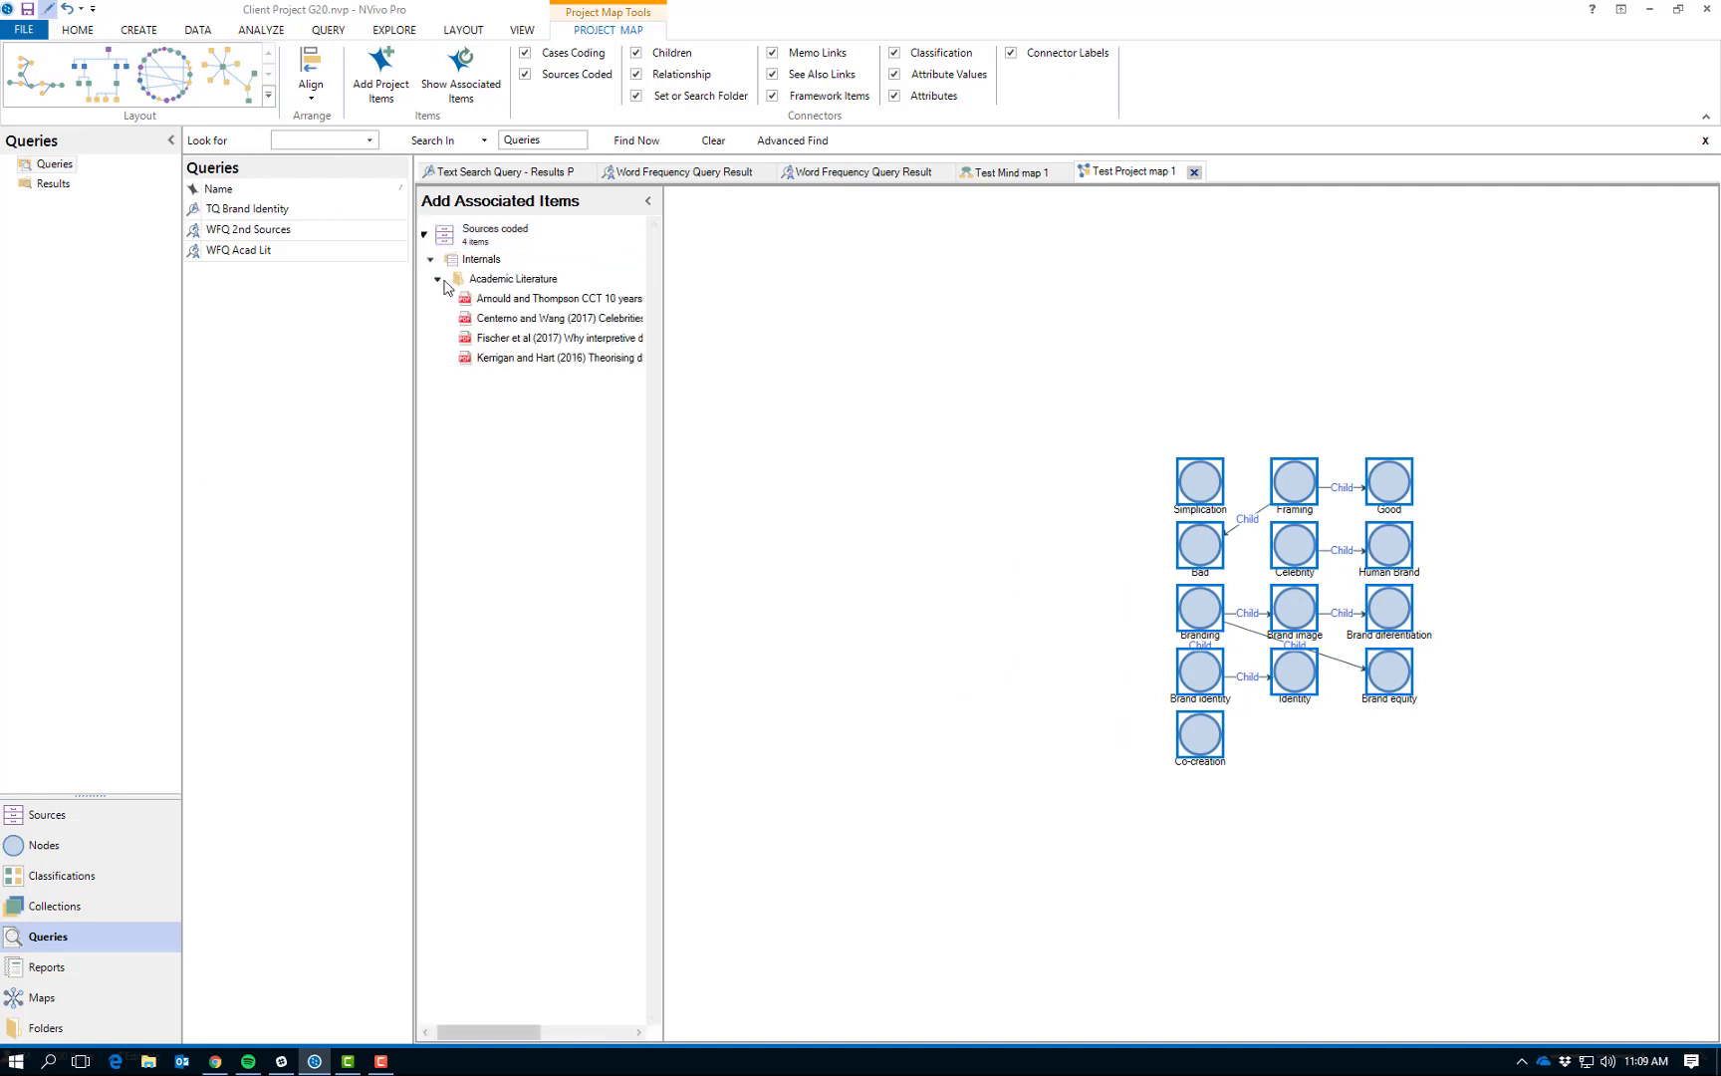
{"action": "left_click", "coordinate": [501, 305]}
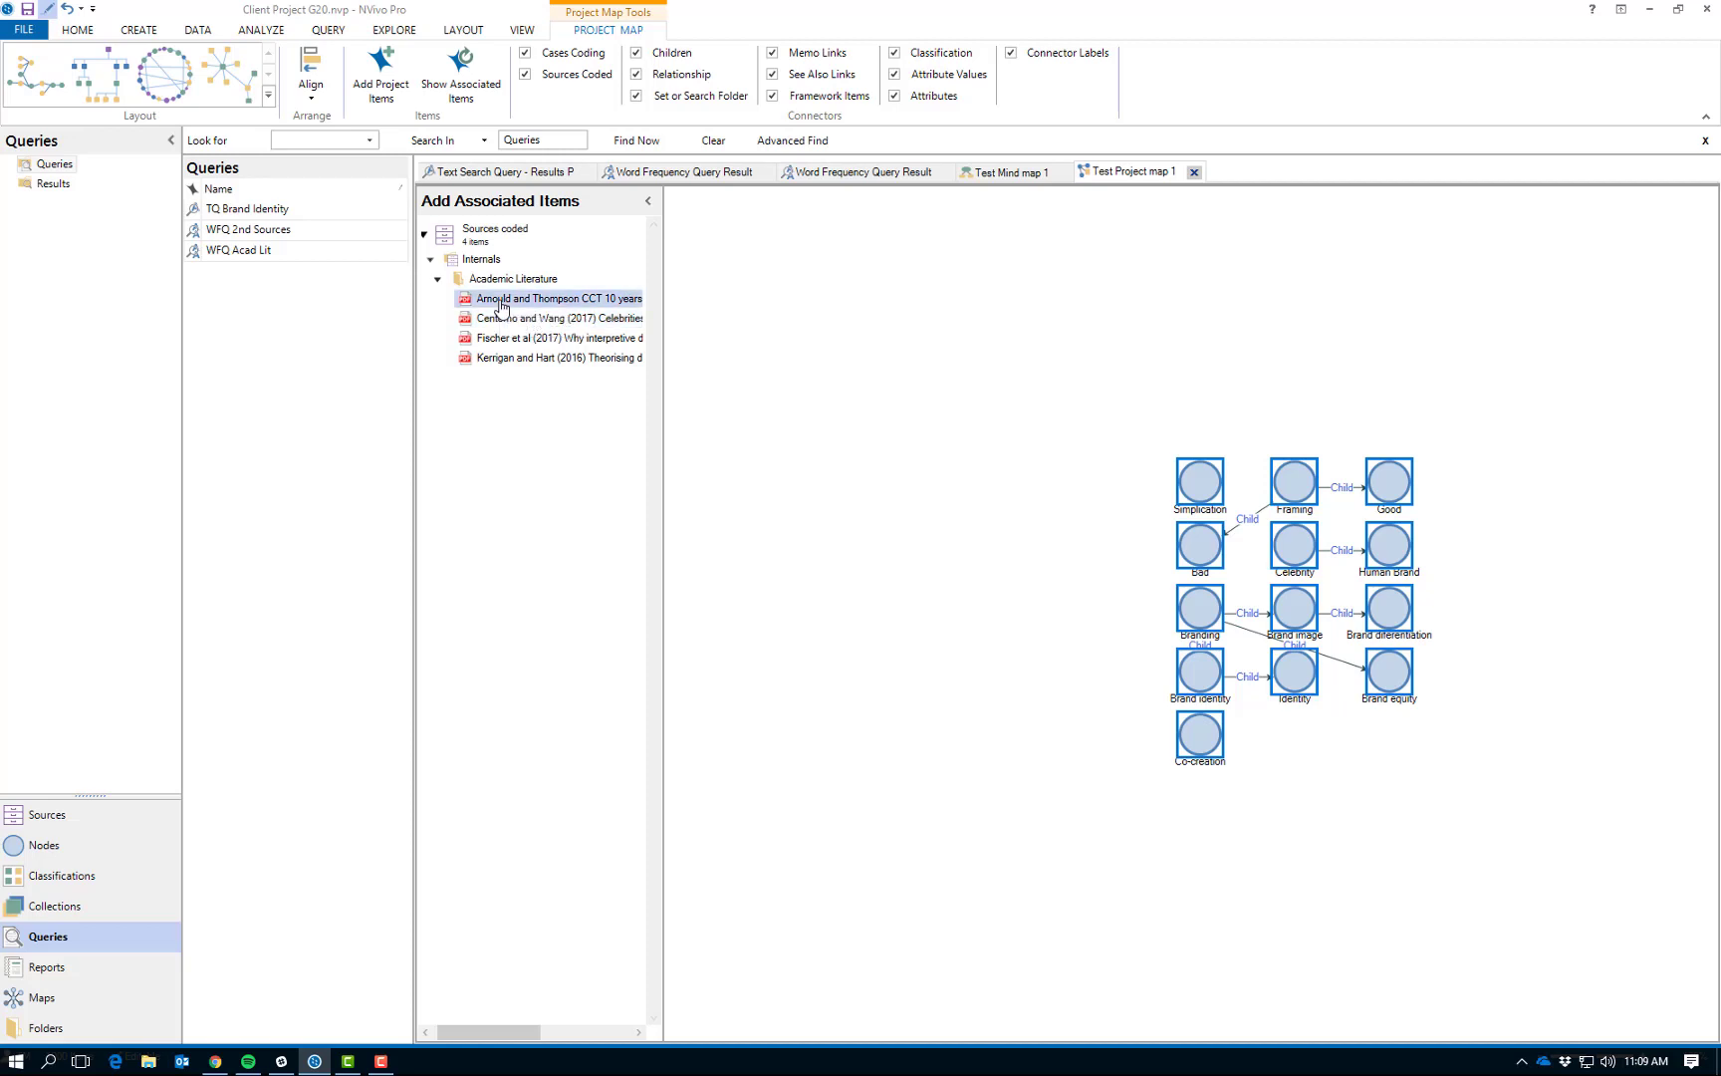
{"action": "left_click", "coordinate": [501, 362], "text": "shift"}
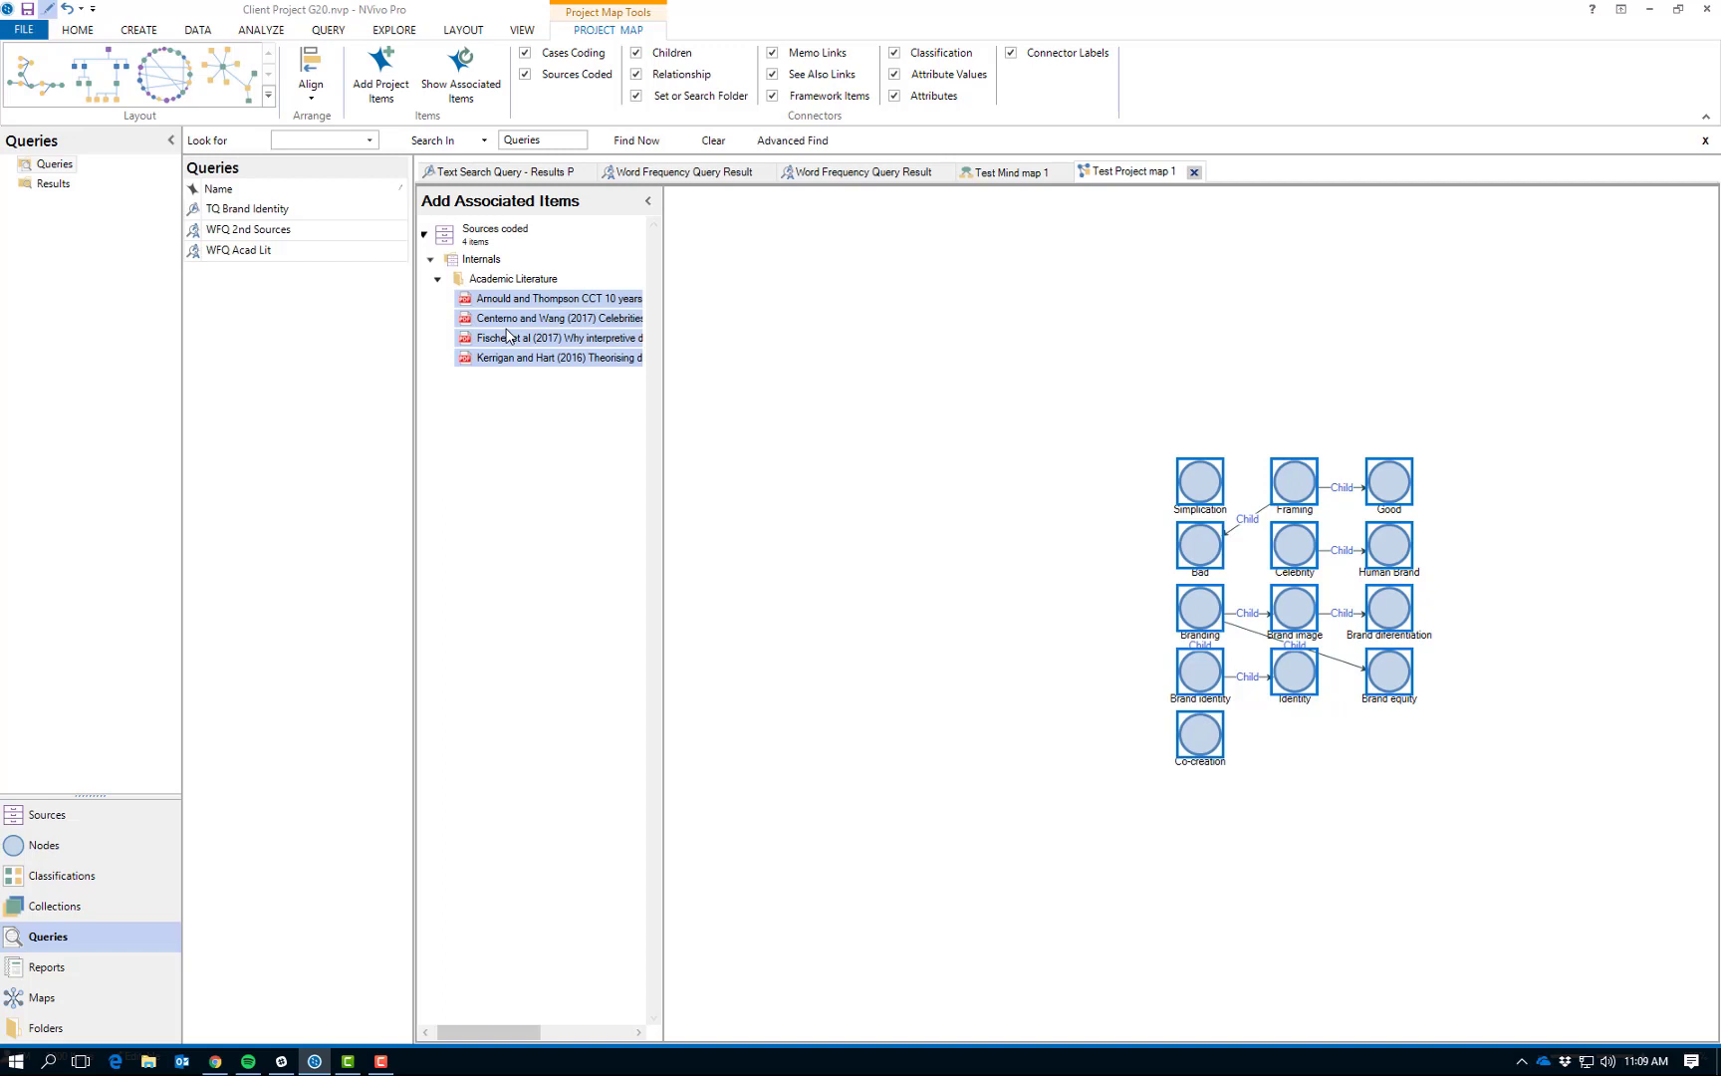
{"action": "left_click_drag", "start_coordinate": [507, 335], "coordinate": [878, 354]}
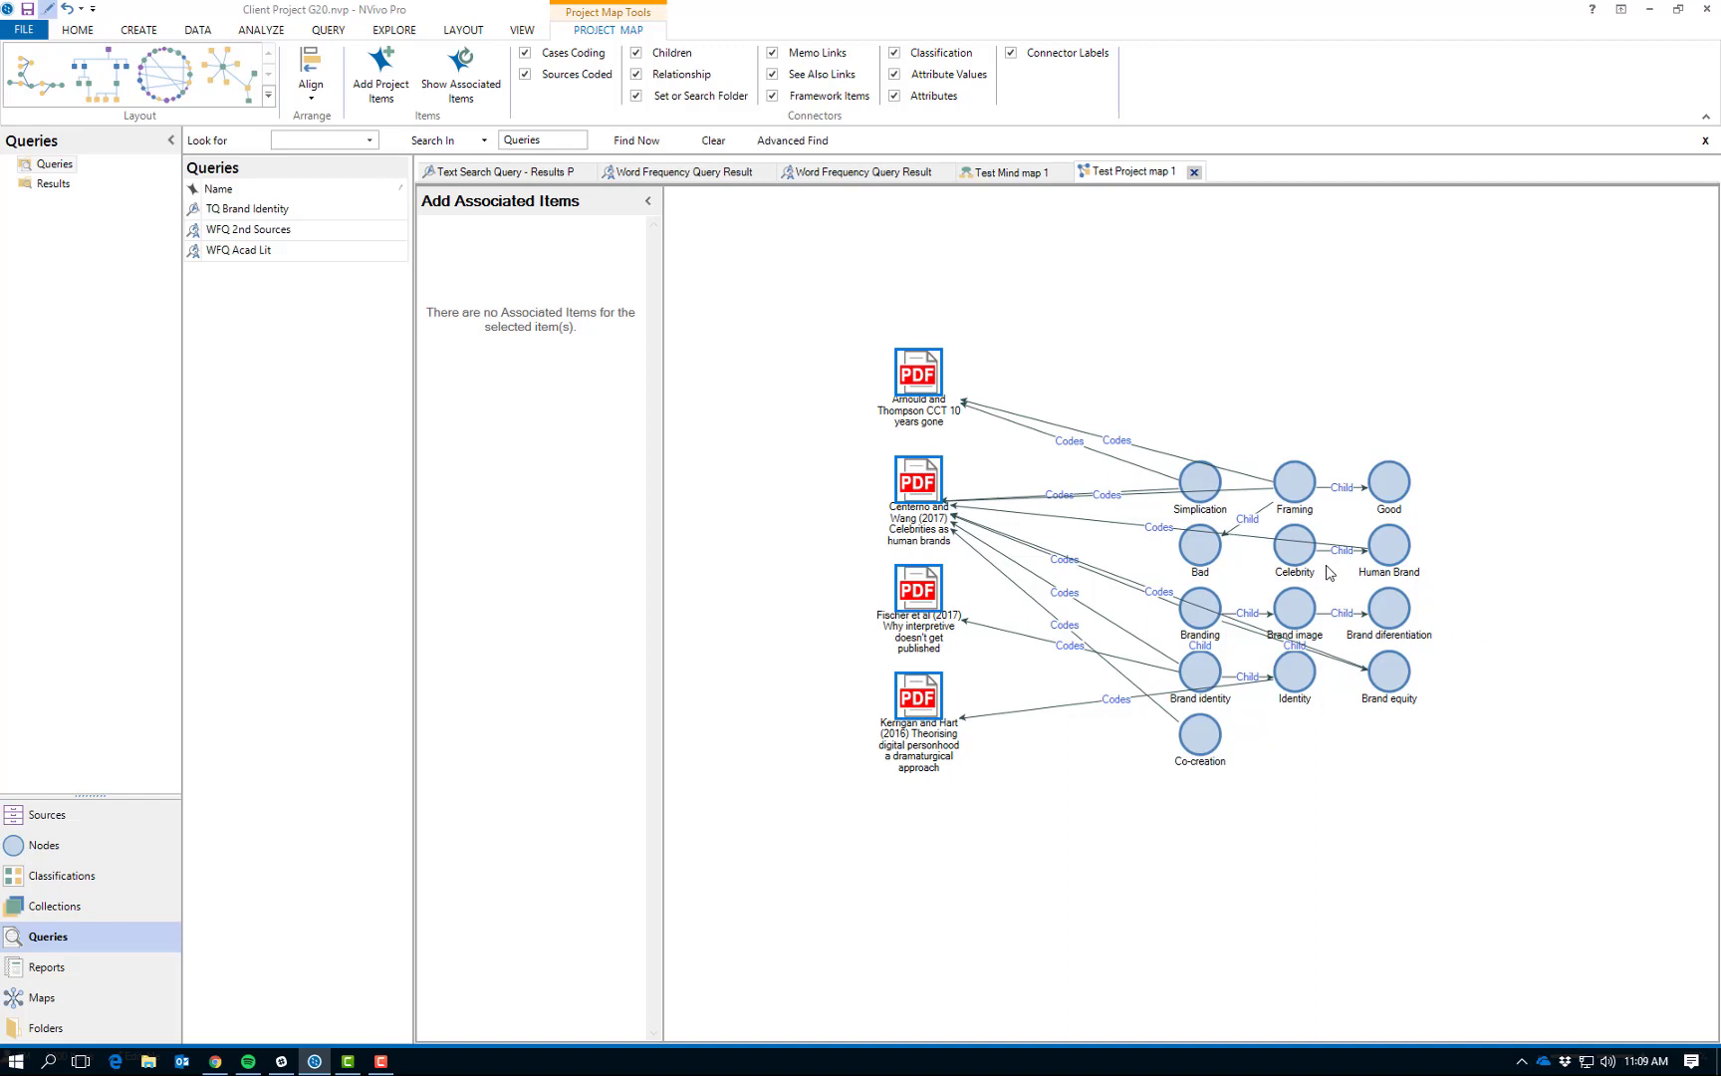
- Compare the project map's Layered Directed Graph, hierarchical and circular layouts, finishing with the Directed layout
{"action": "left_click", "coordinate": [42, 90]}
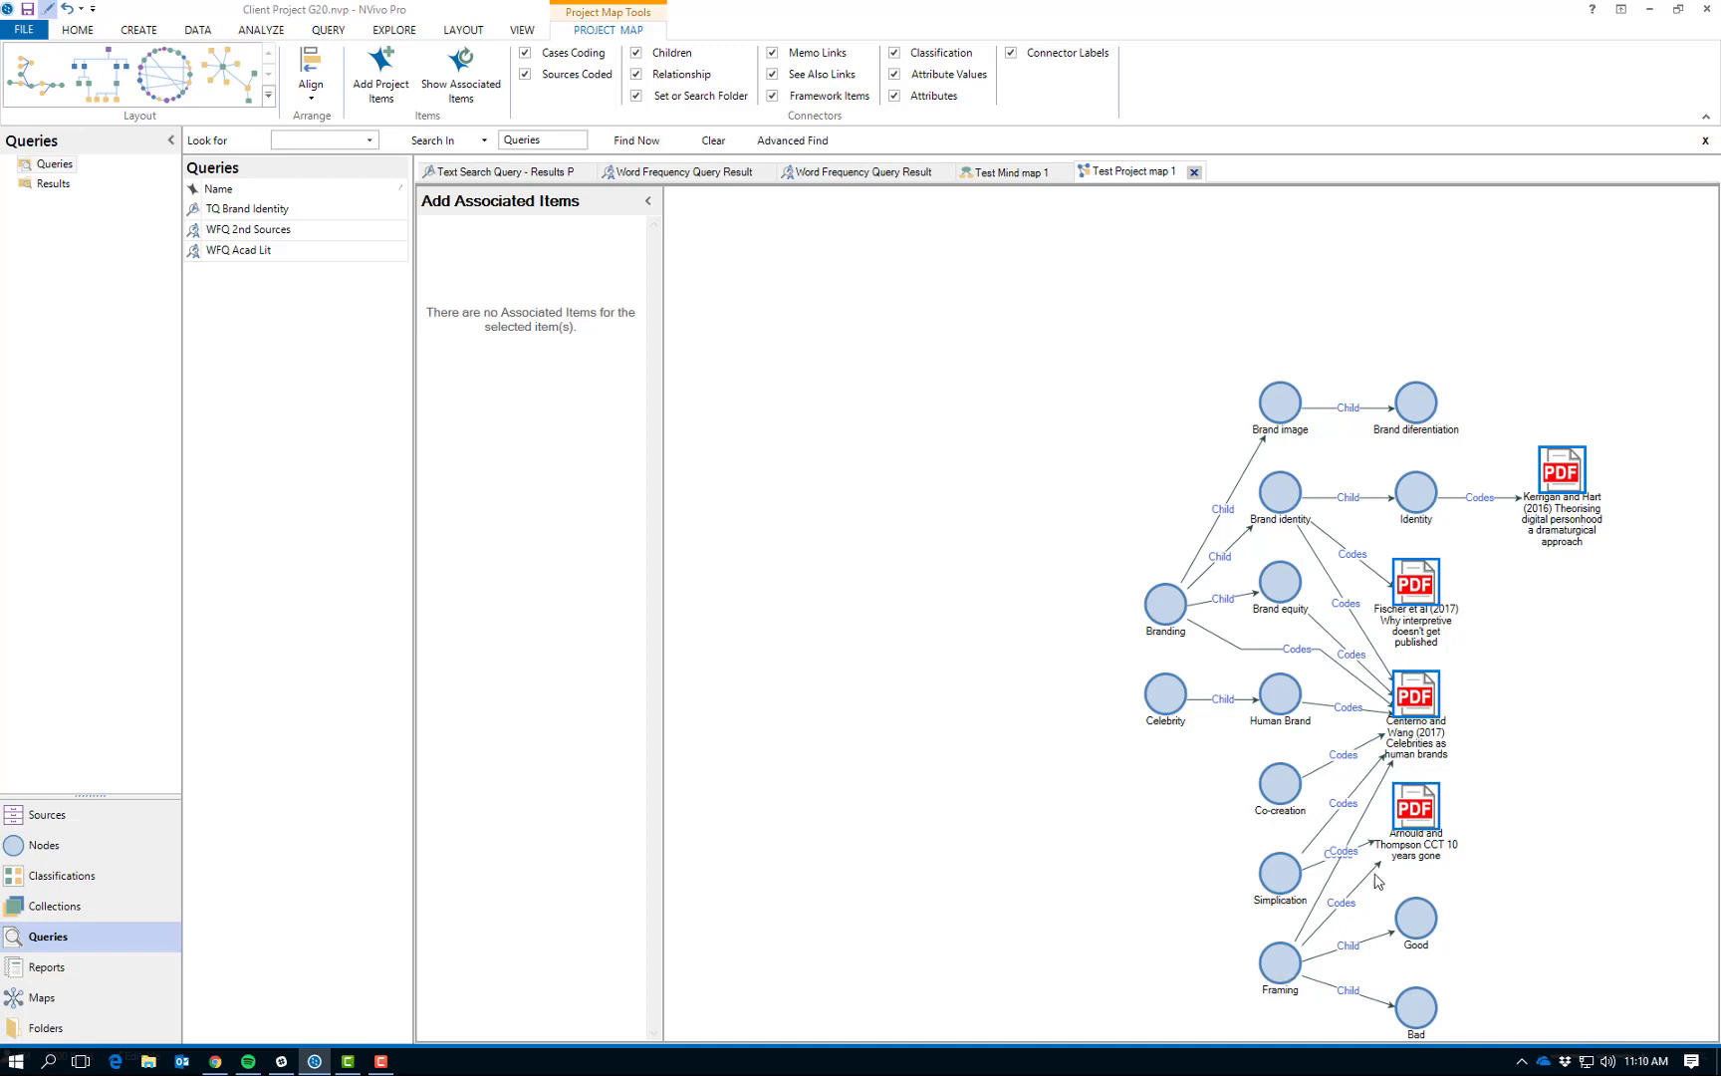
{"action": "left_click", "coordinate": [103, 96]}
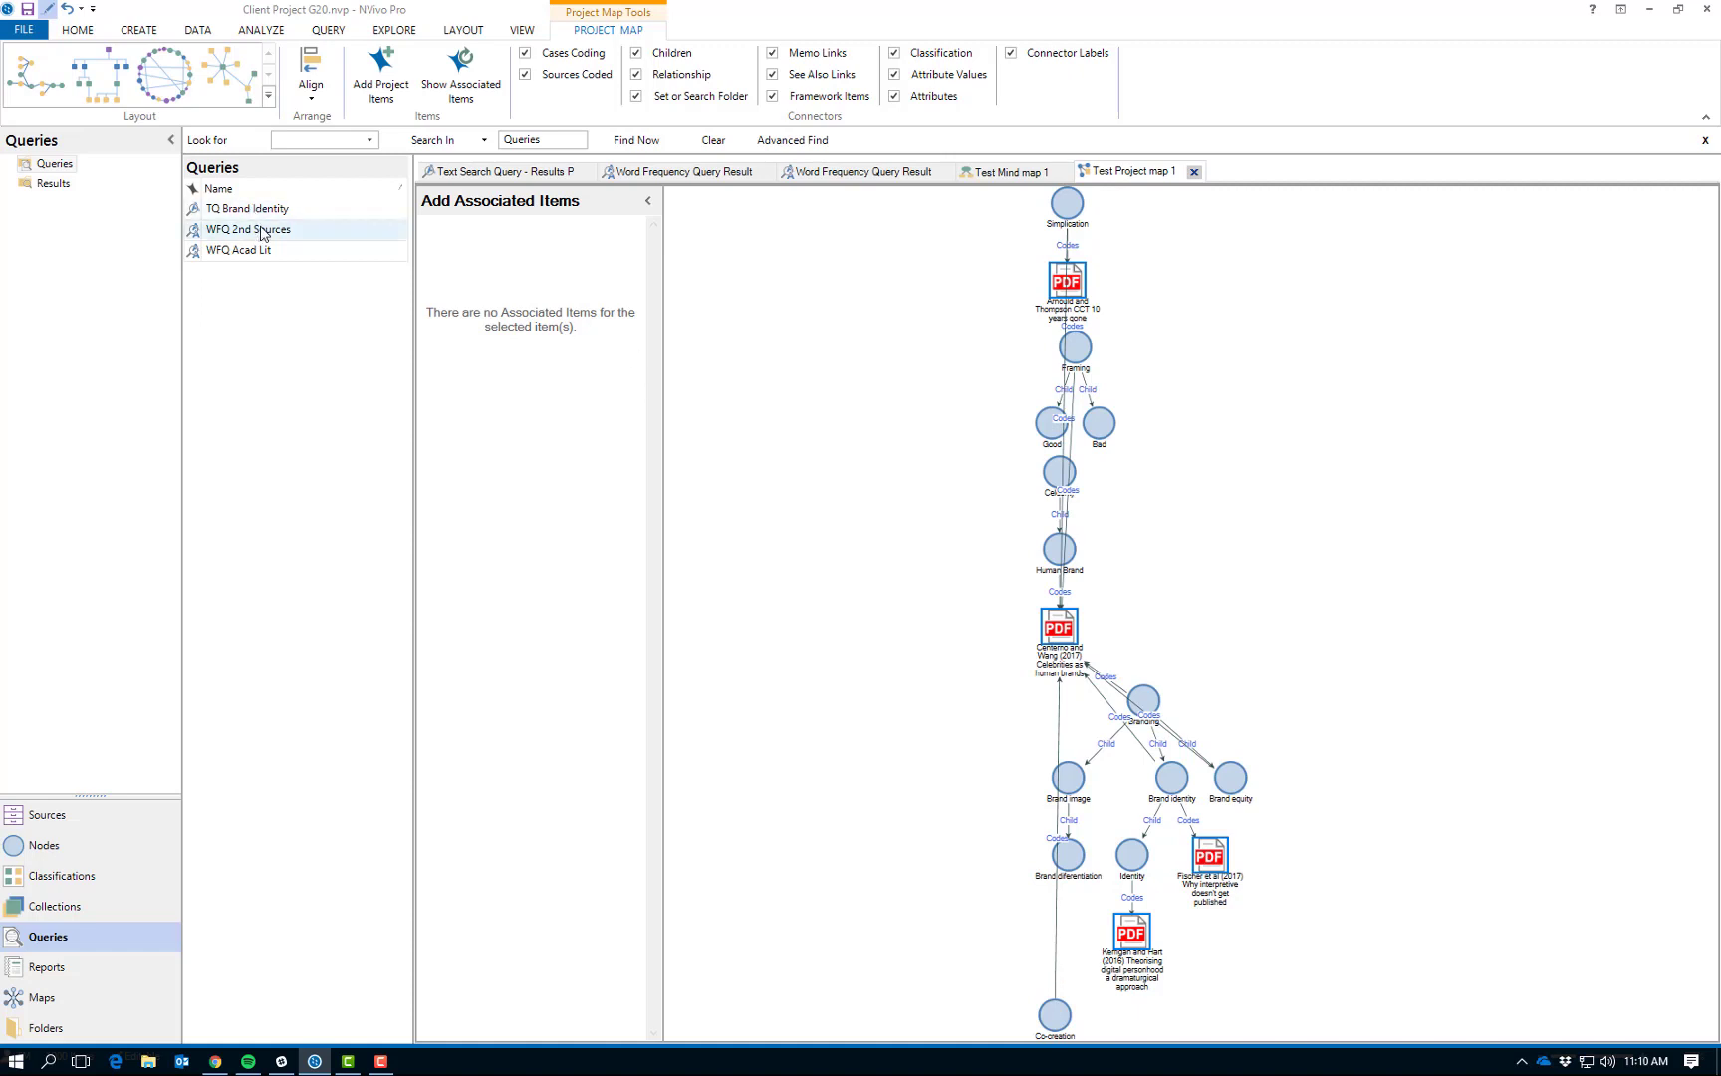
{"action": "left_click", "coordinate": [171, 88]}
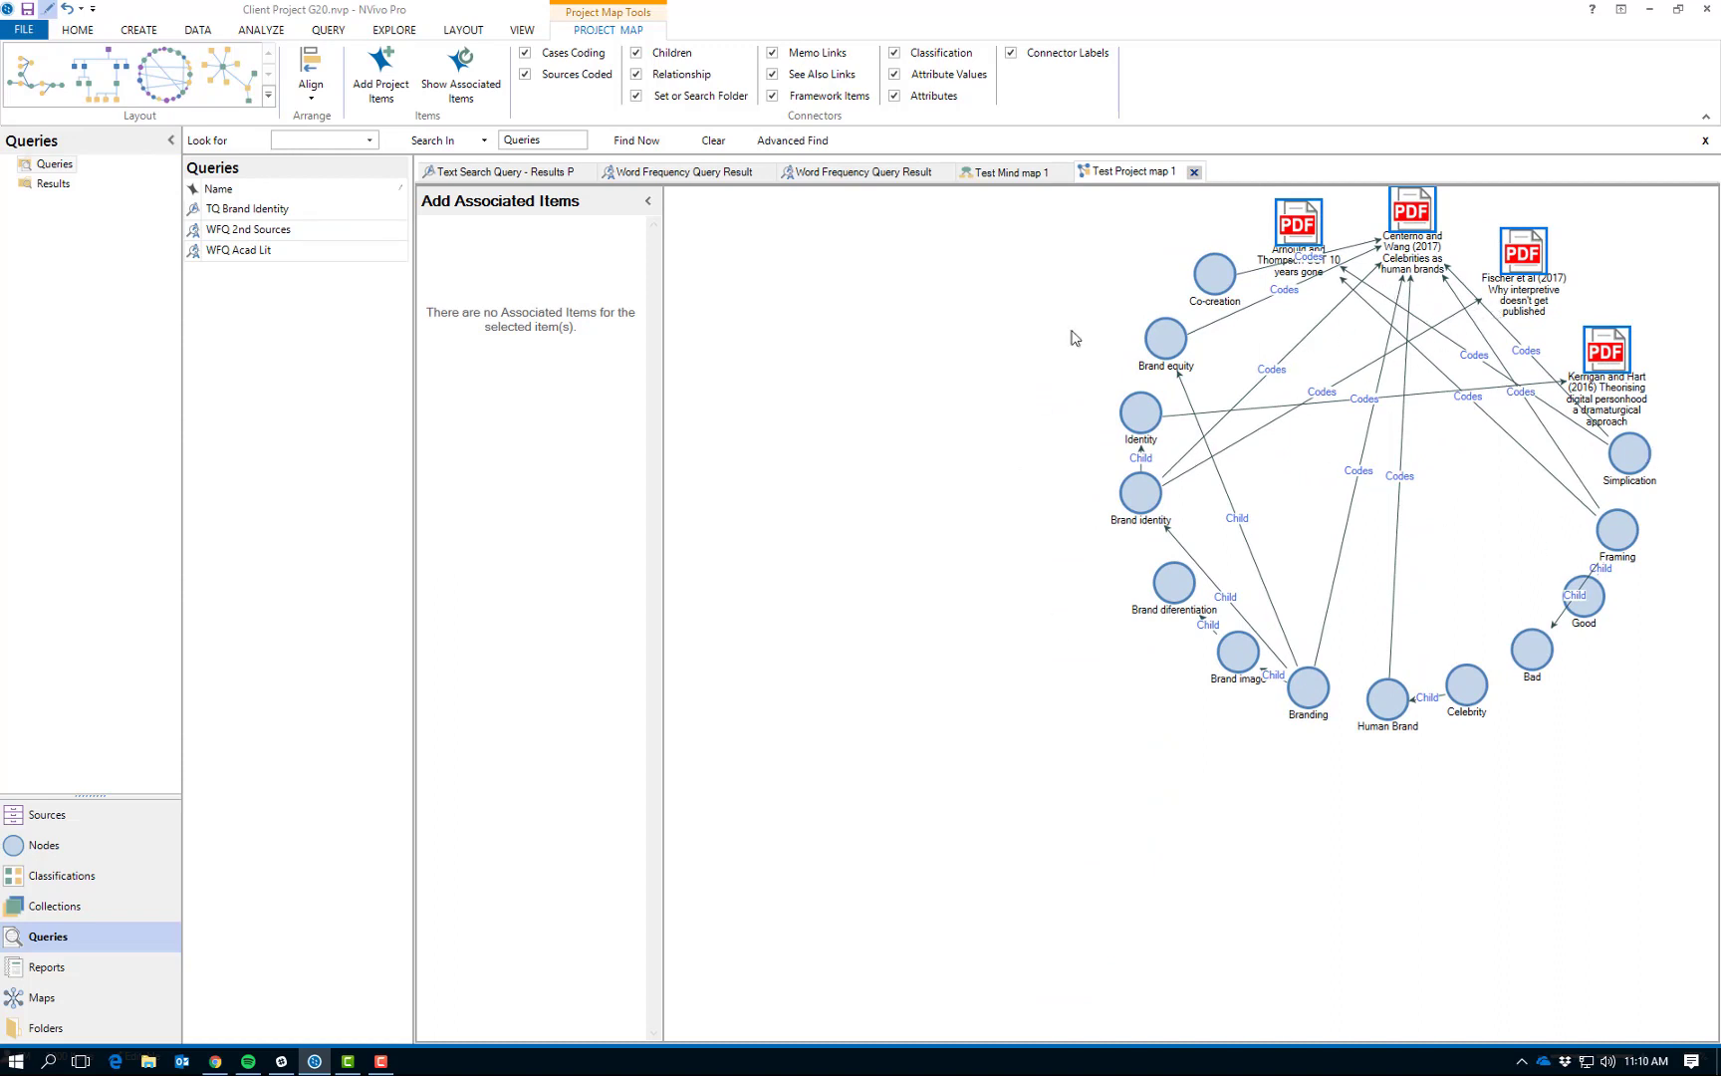
{"action": "left_click", "coordinate": [239, 84]}
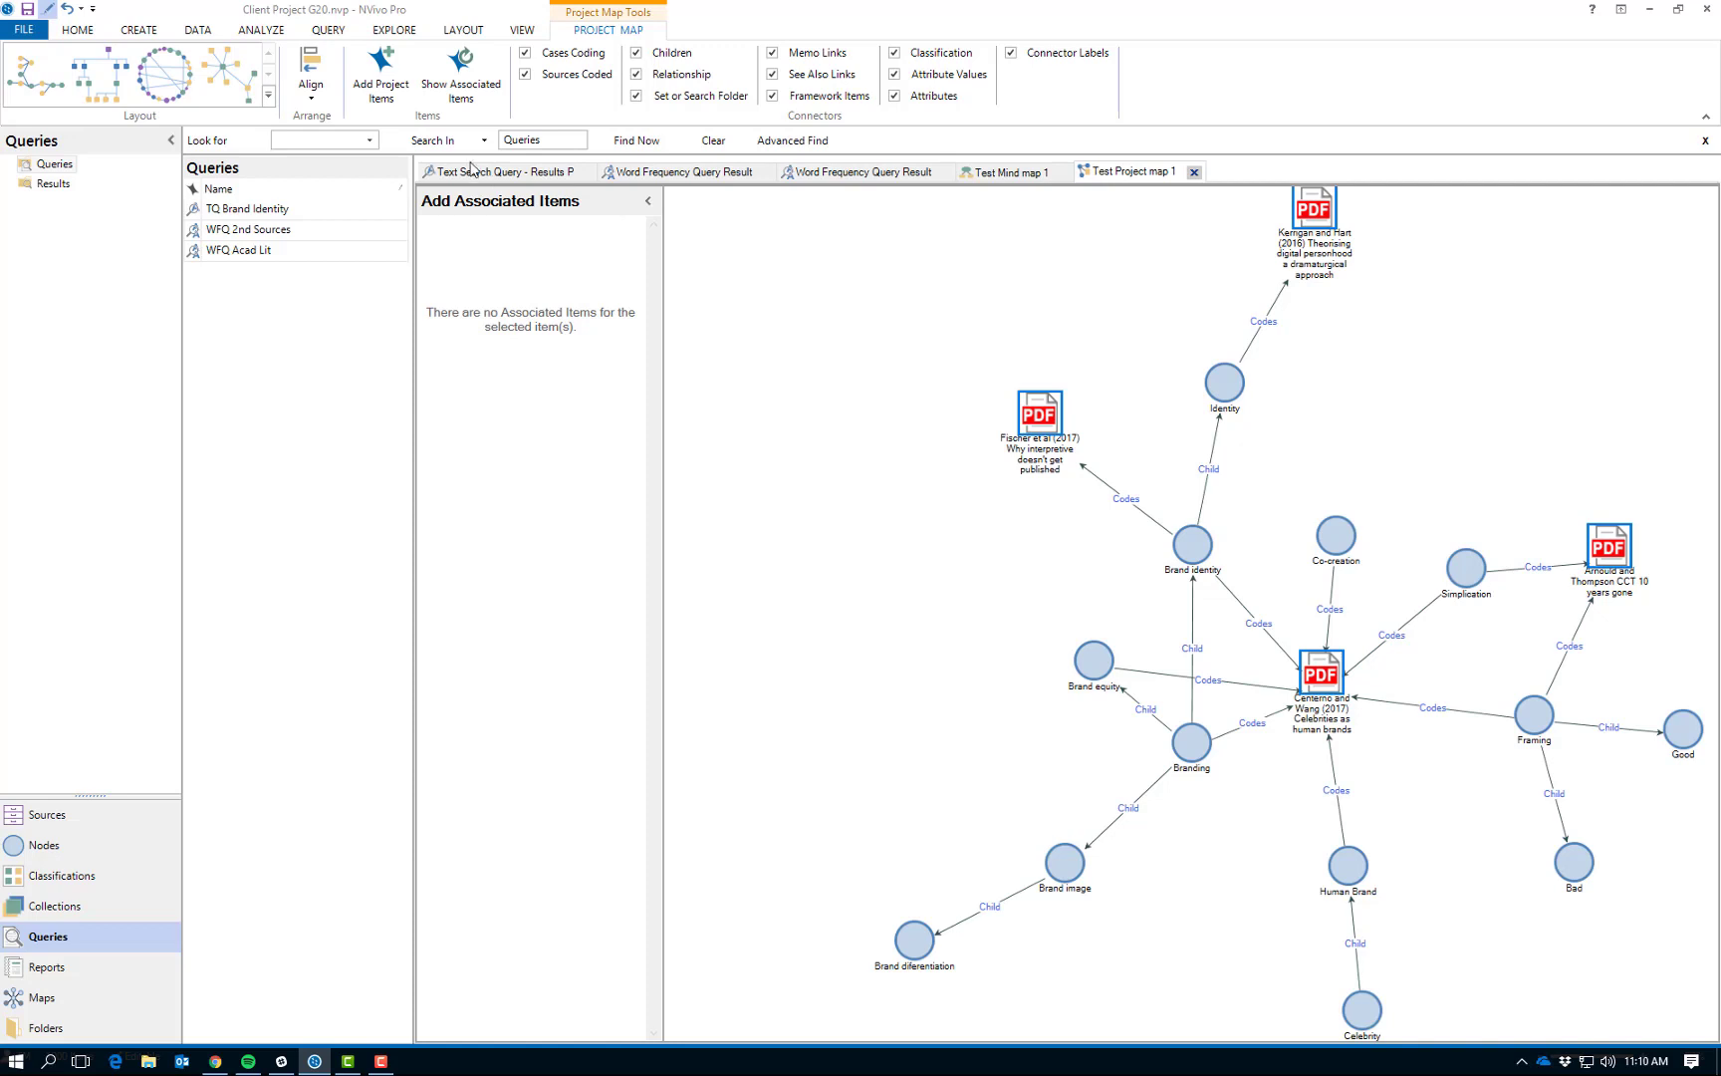
- Create a concept map named "Concept map test" and place a Person shape on it
{"action": "left_click", "coordinate": [404, 27]}
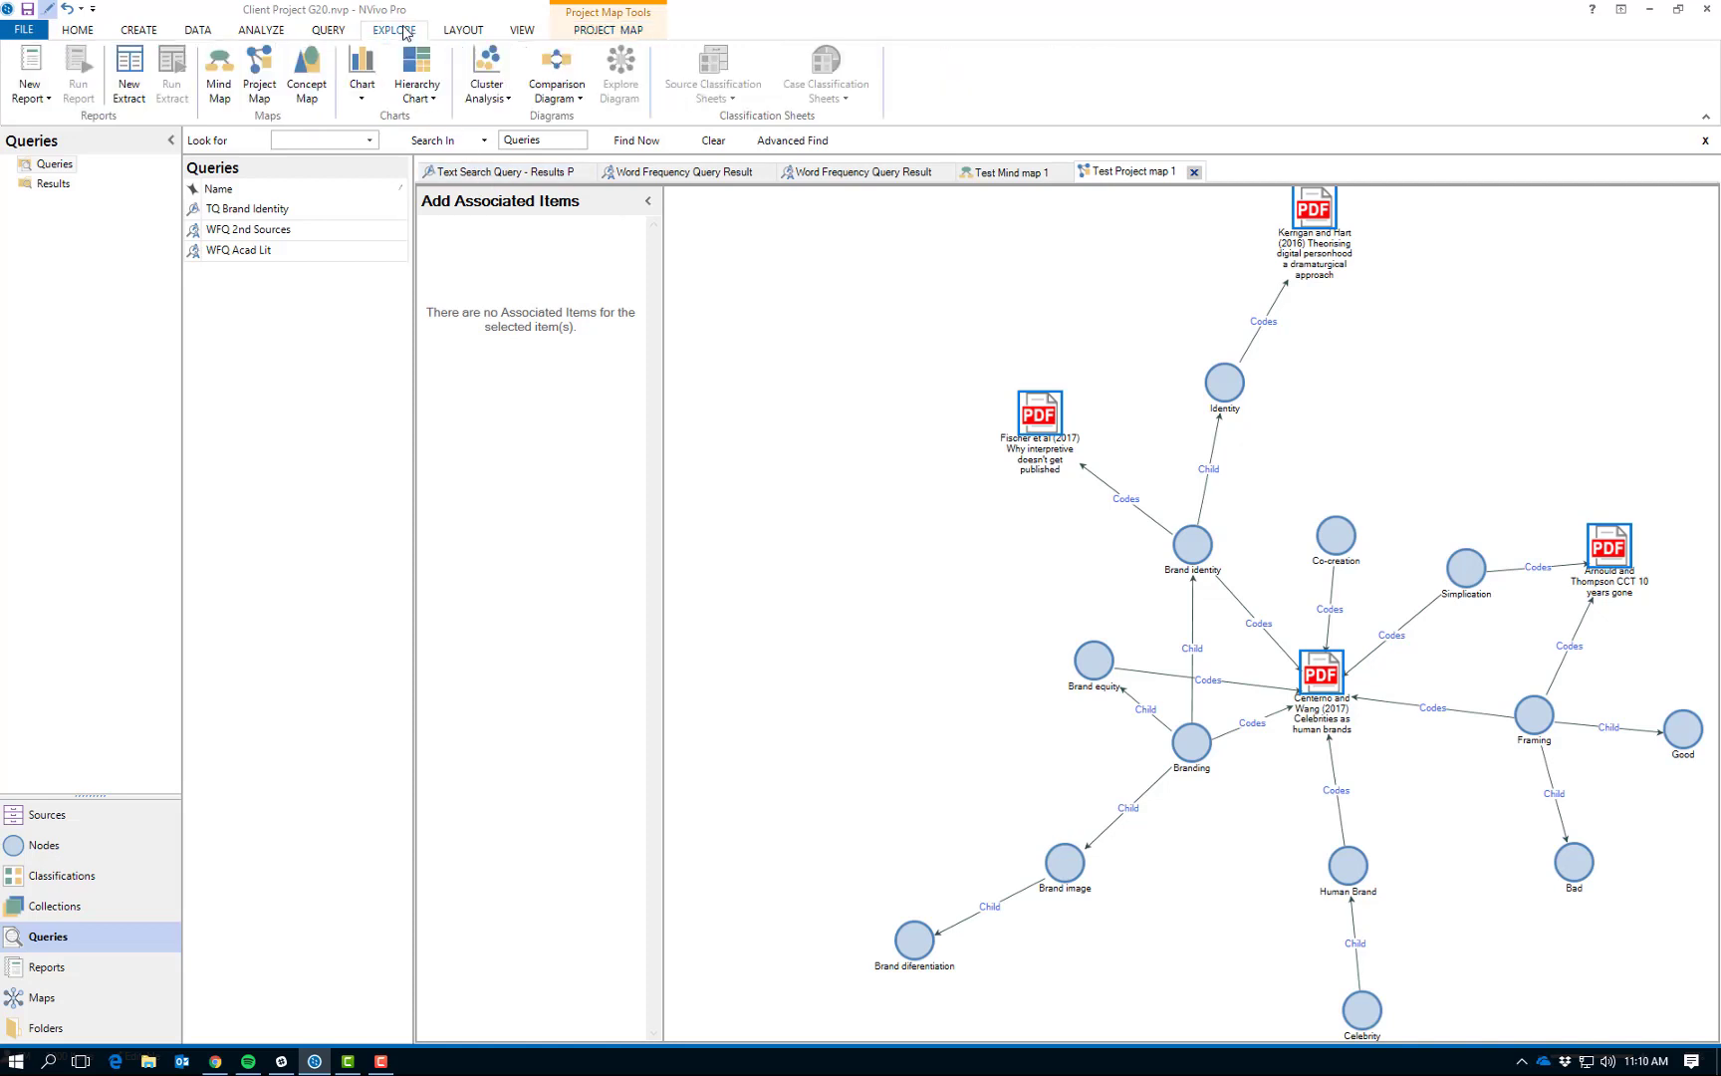
{"action": "left_click", "coordinate": [311, 100]}
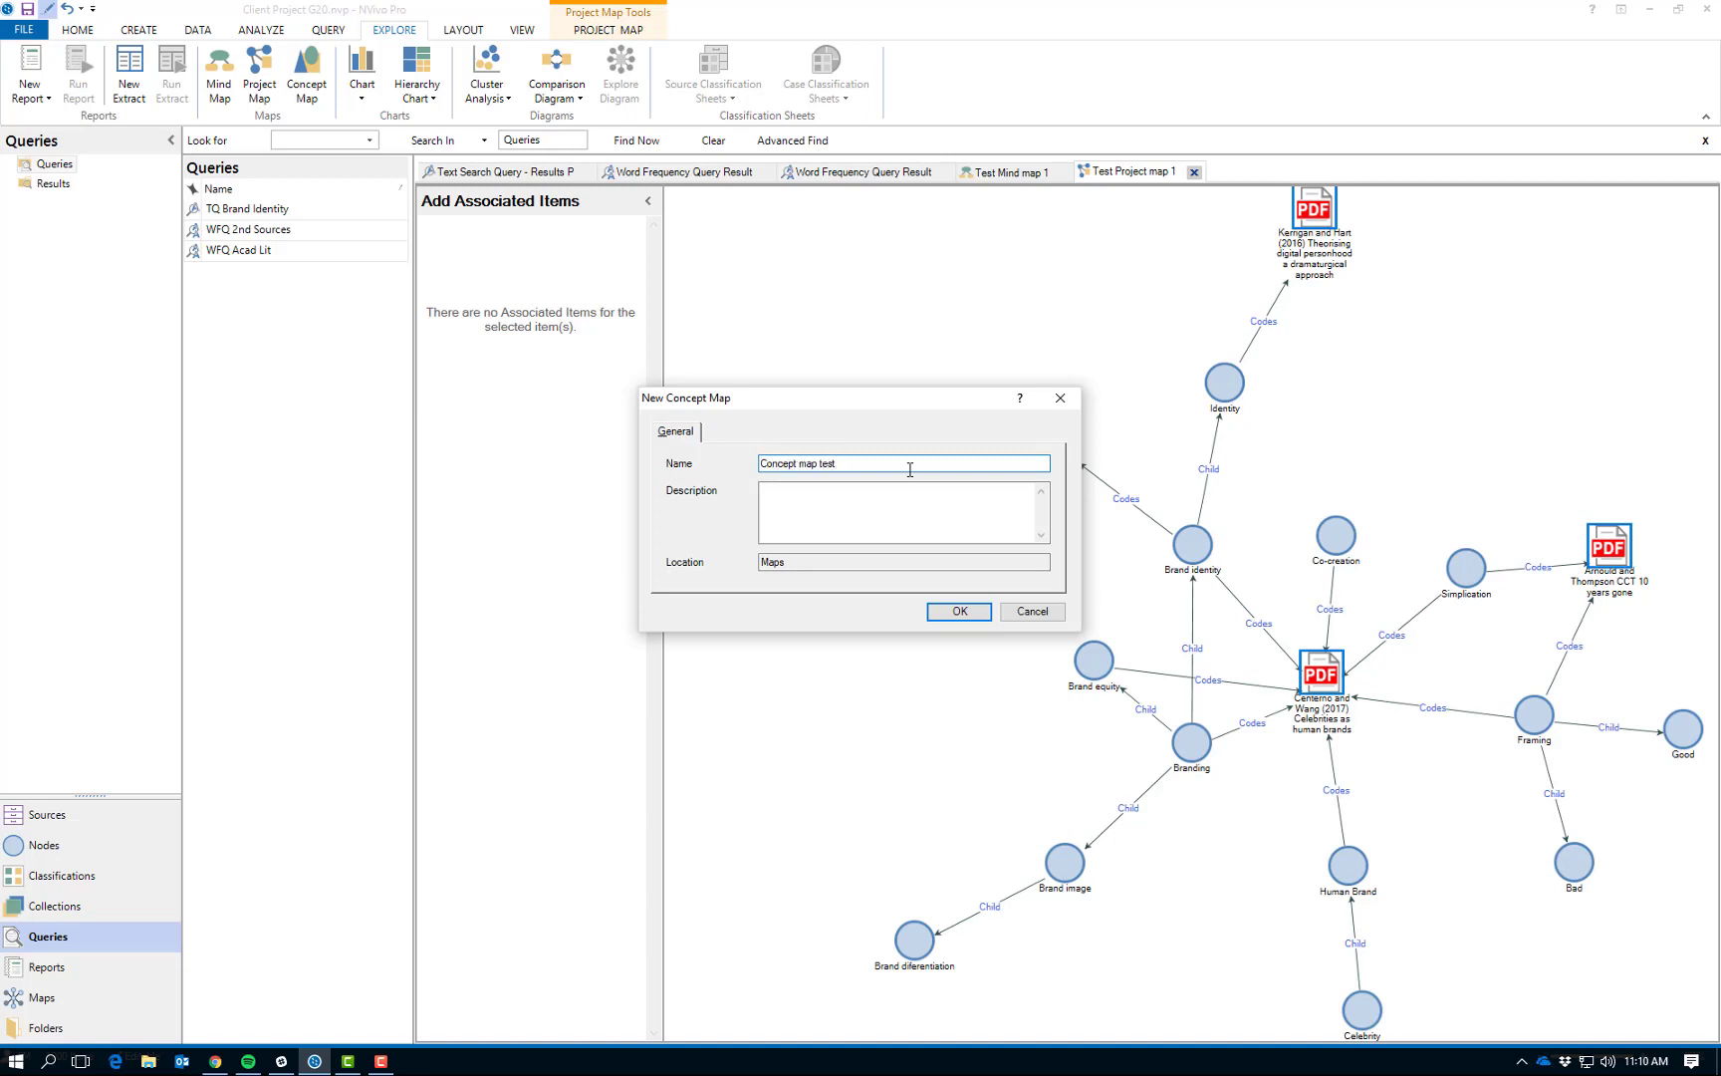
{"action": "key", "text": "Return"}
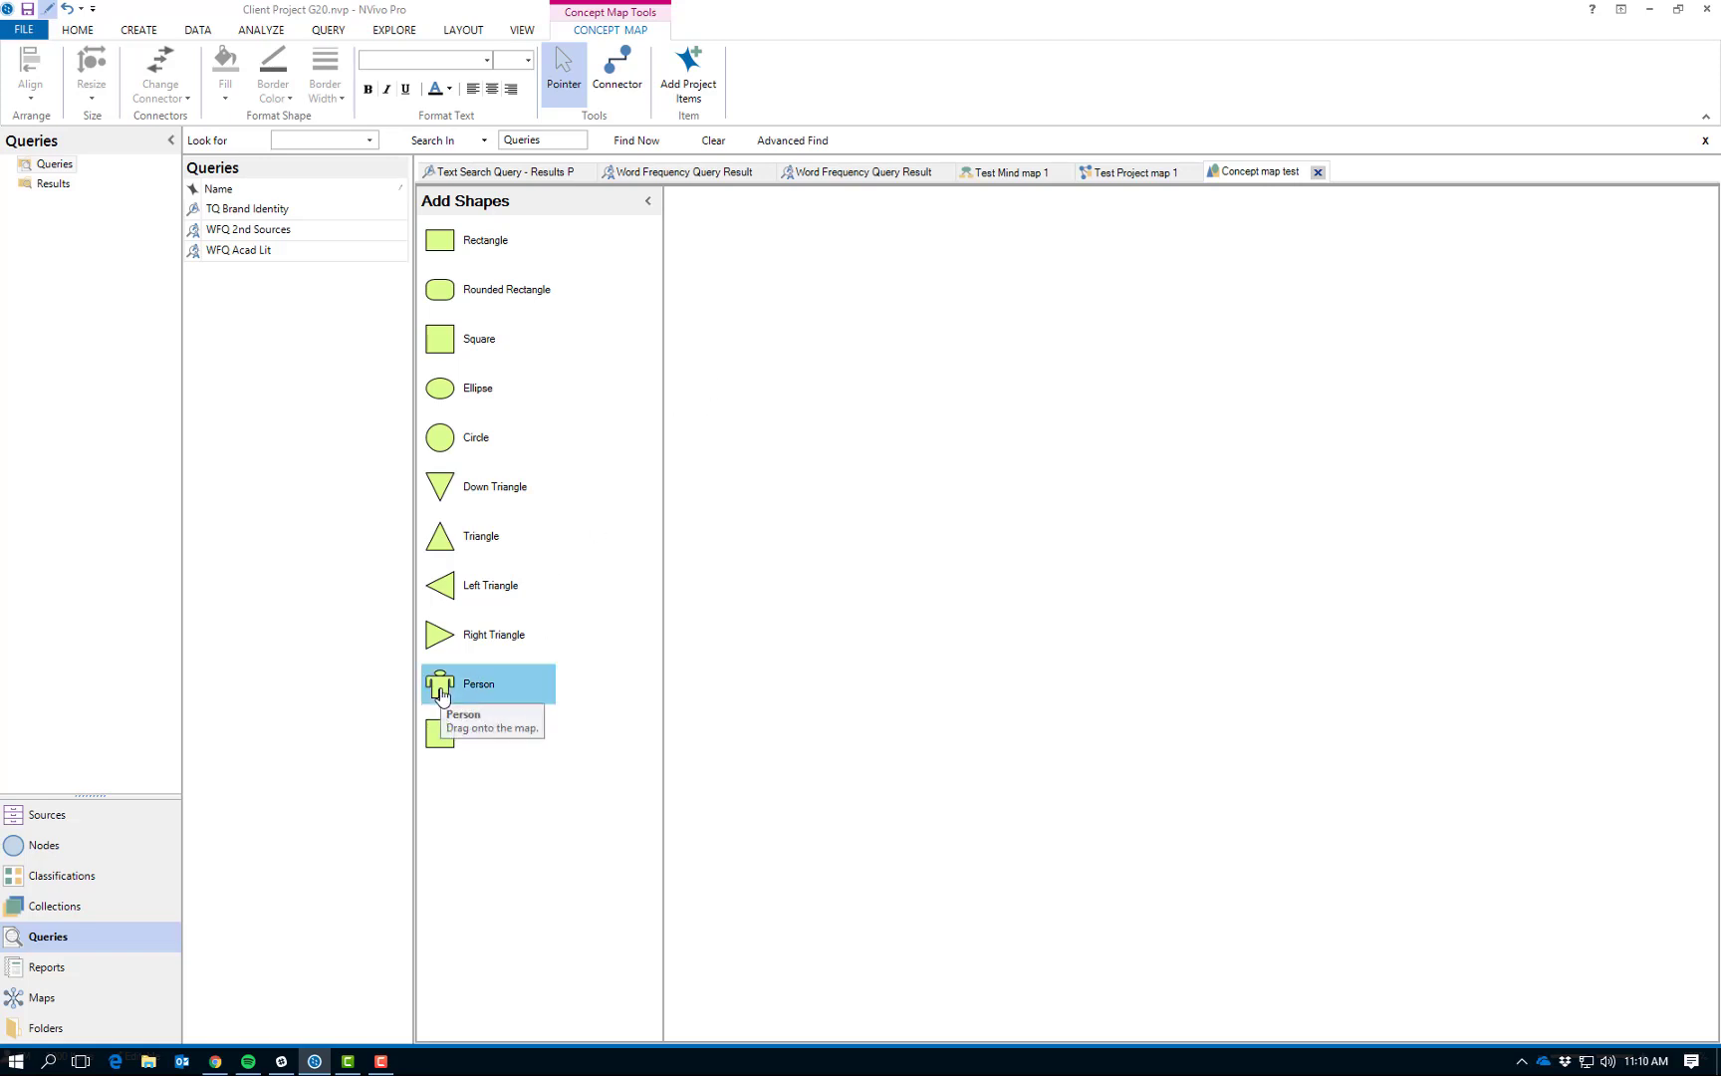
{"action": "left_click_drag", "start_coordinate": [442, 694], "coordinate": [1123, 564]}
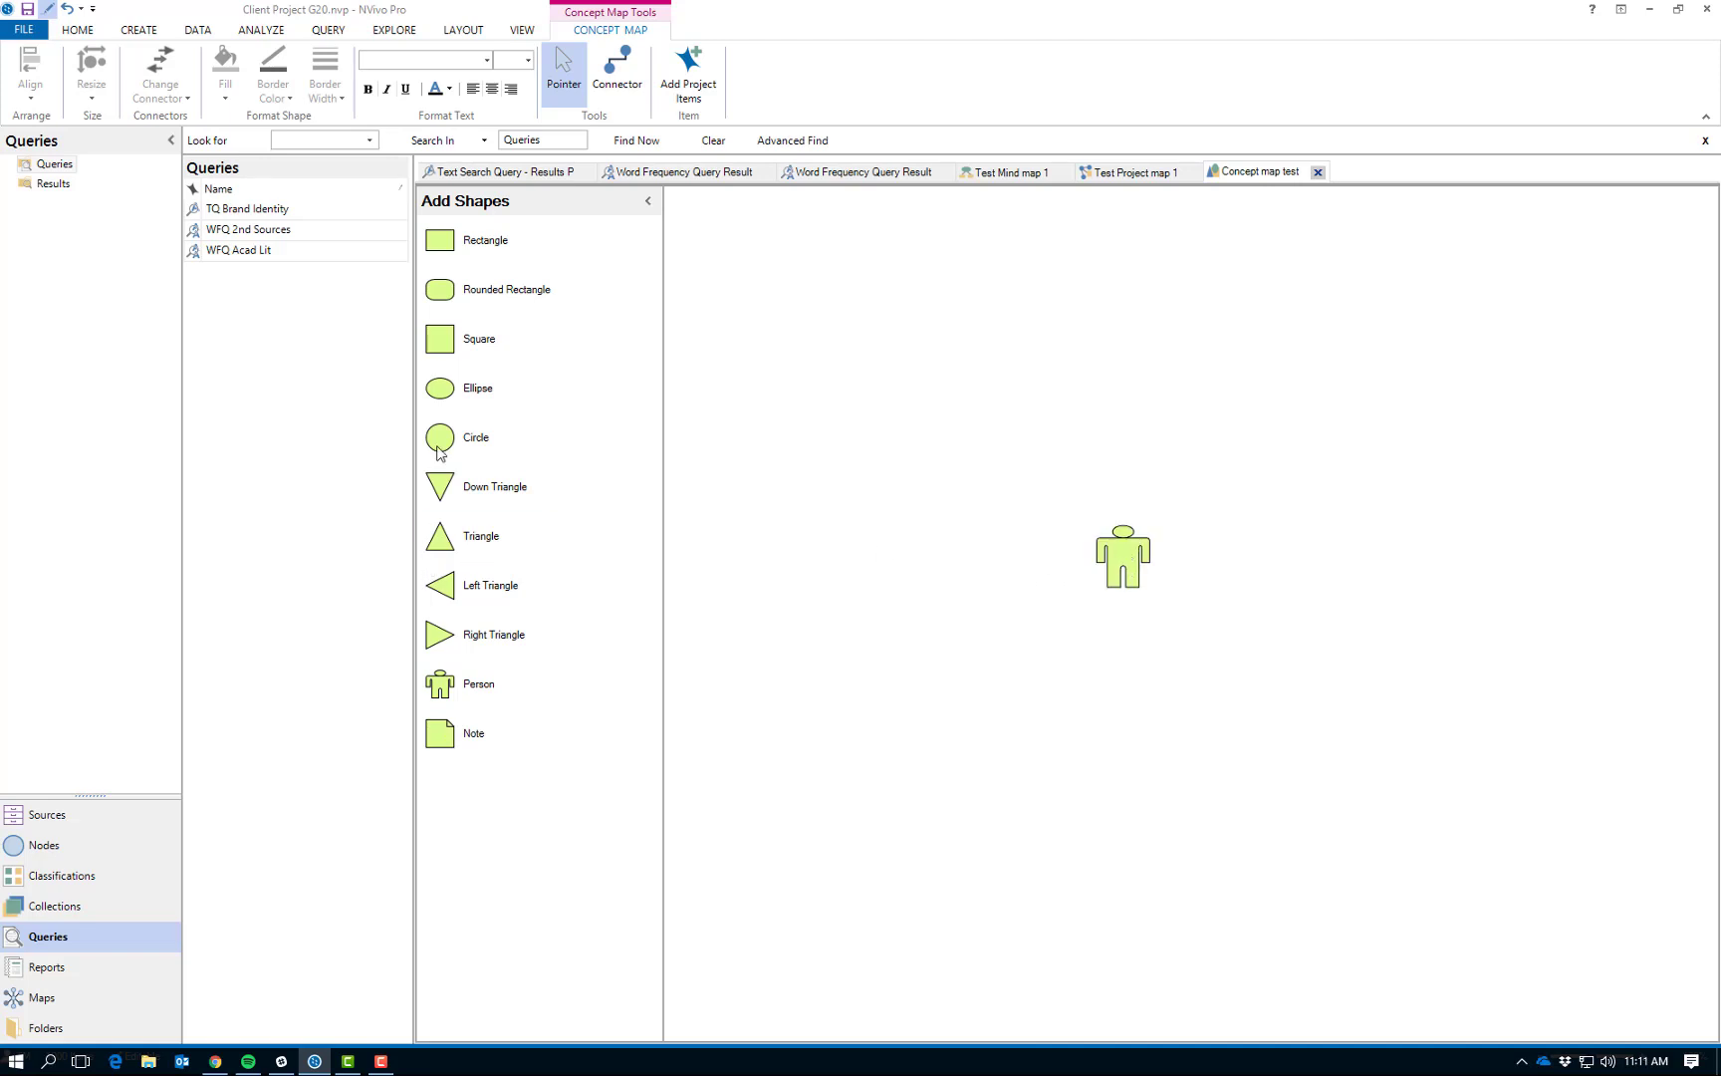
- Add a Square shape above and to the left of the Person shape and label it "Thinking"
{"action": "left_click_drag", "start_coordinate": [439, 343], "coordinate": [1021, 446]}
{"action": "right_click", "coordinate": [1021, 449]}
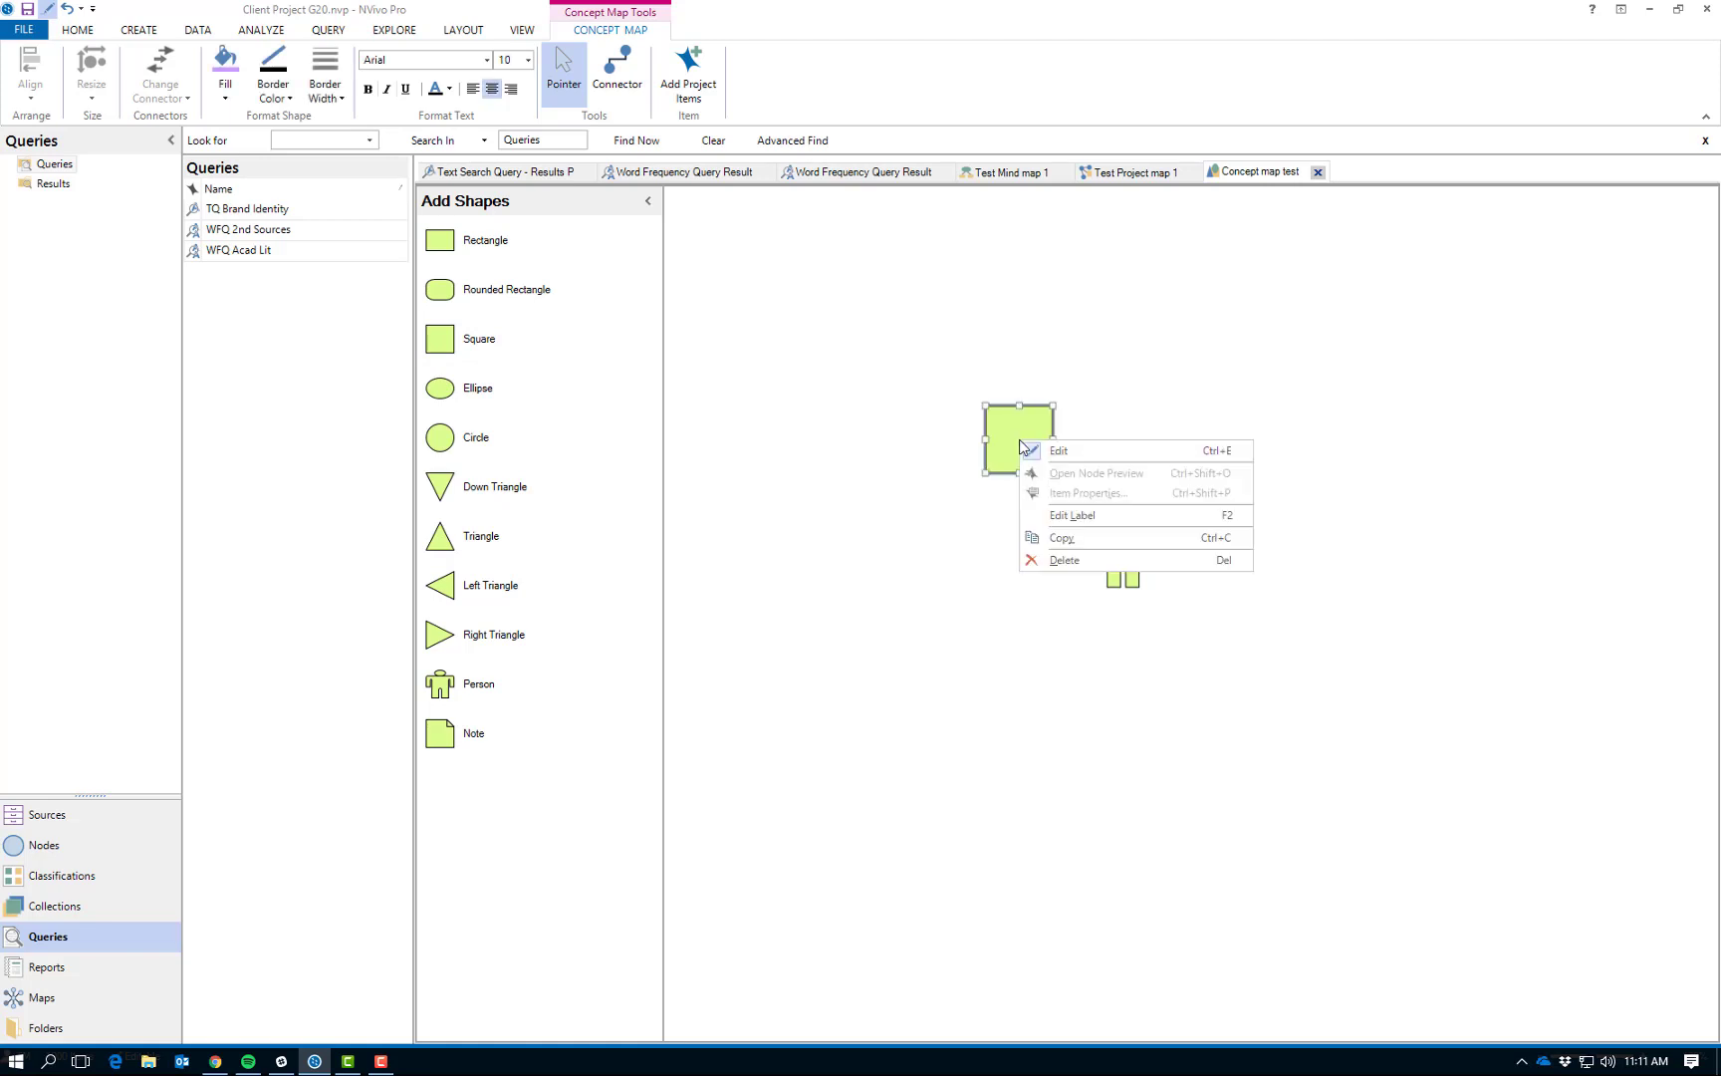
{"action": "left_click", "coordinate": [1054, 520]}
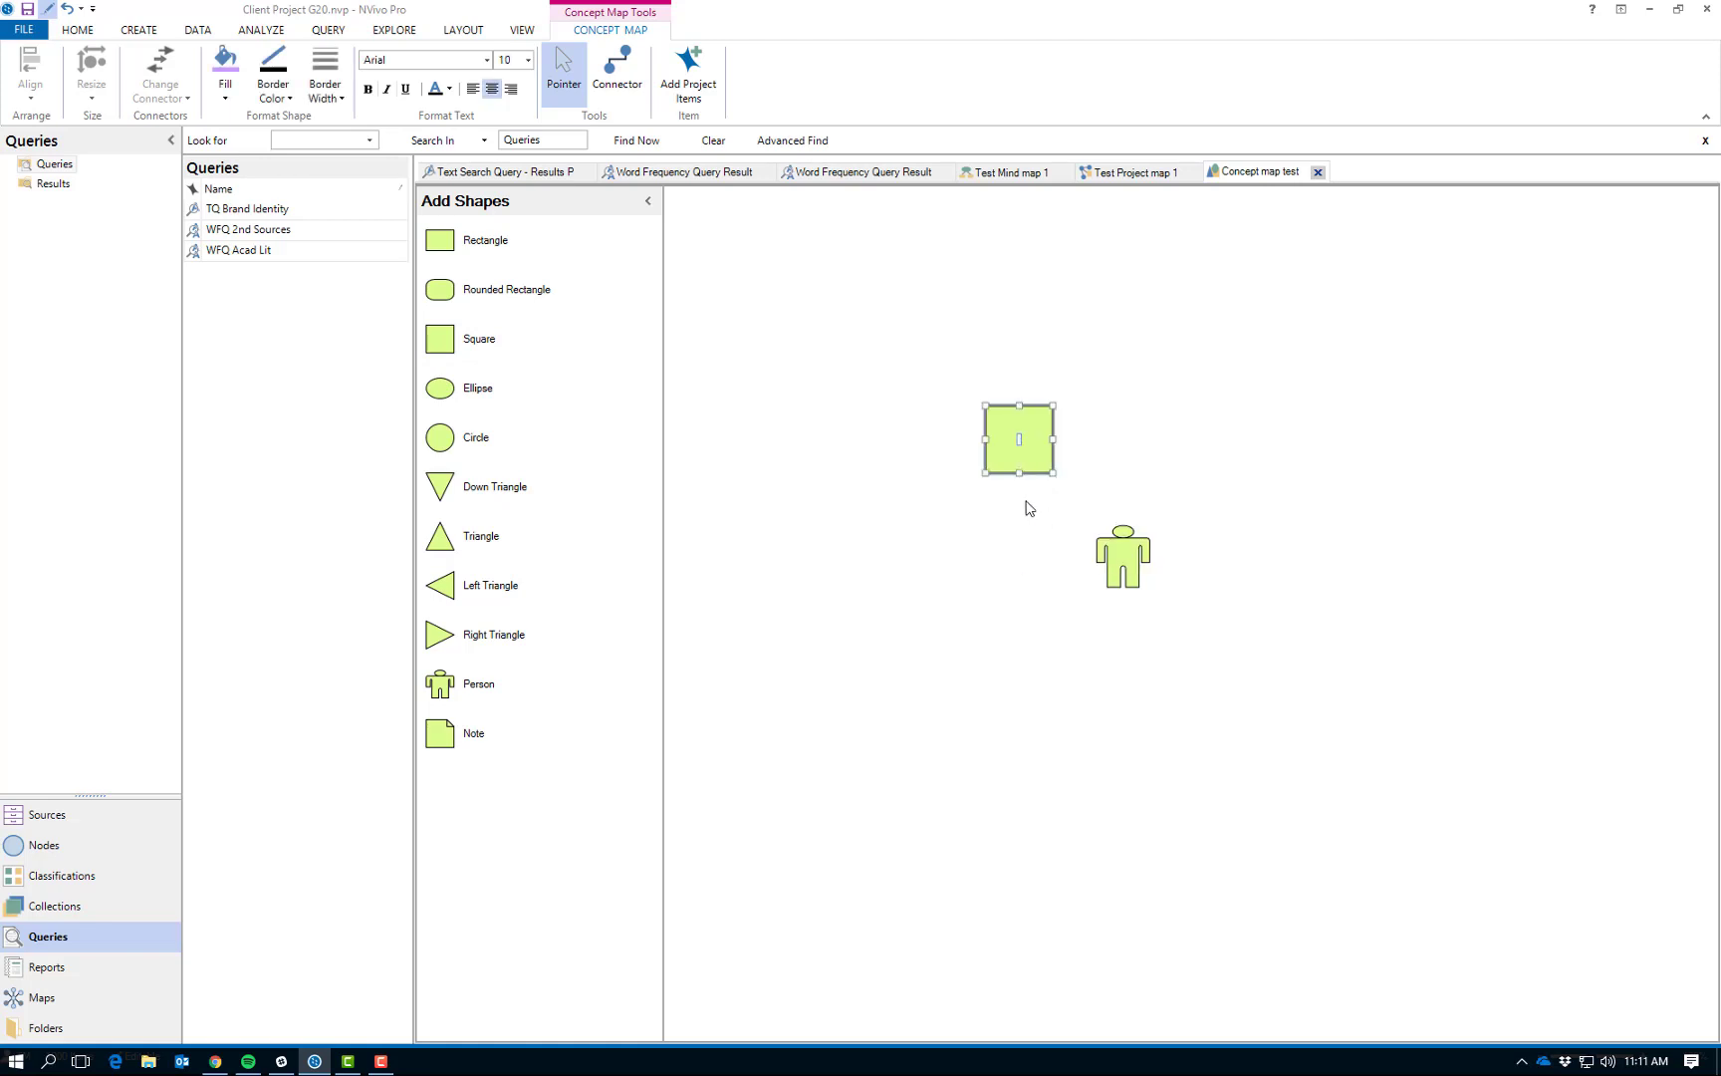
{"action": "type", "text": "Thinging"}
{"action": "key", "text": "BackSpace"}
{"action": "key", "text": "BackSpace"}
{"action": "key", "text": "BackSpace"}
{"action": "key", "text": "BackSpace"}
{"action": "type", "text": "king"}
{"action": "key", "text": "Return"}
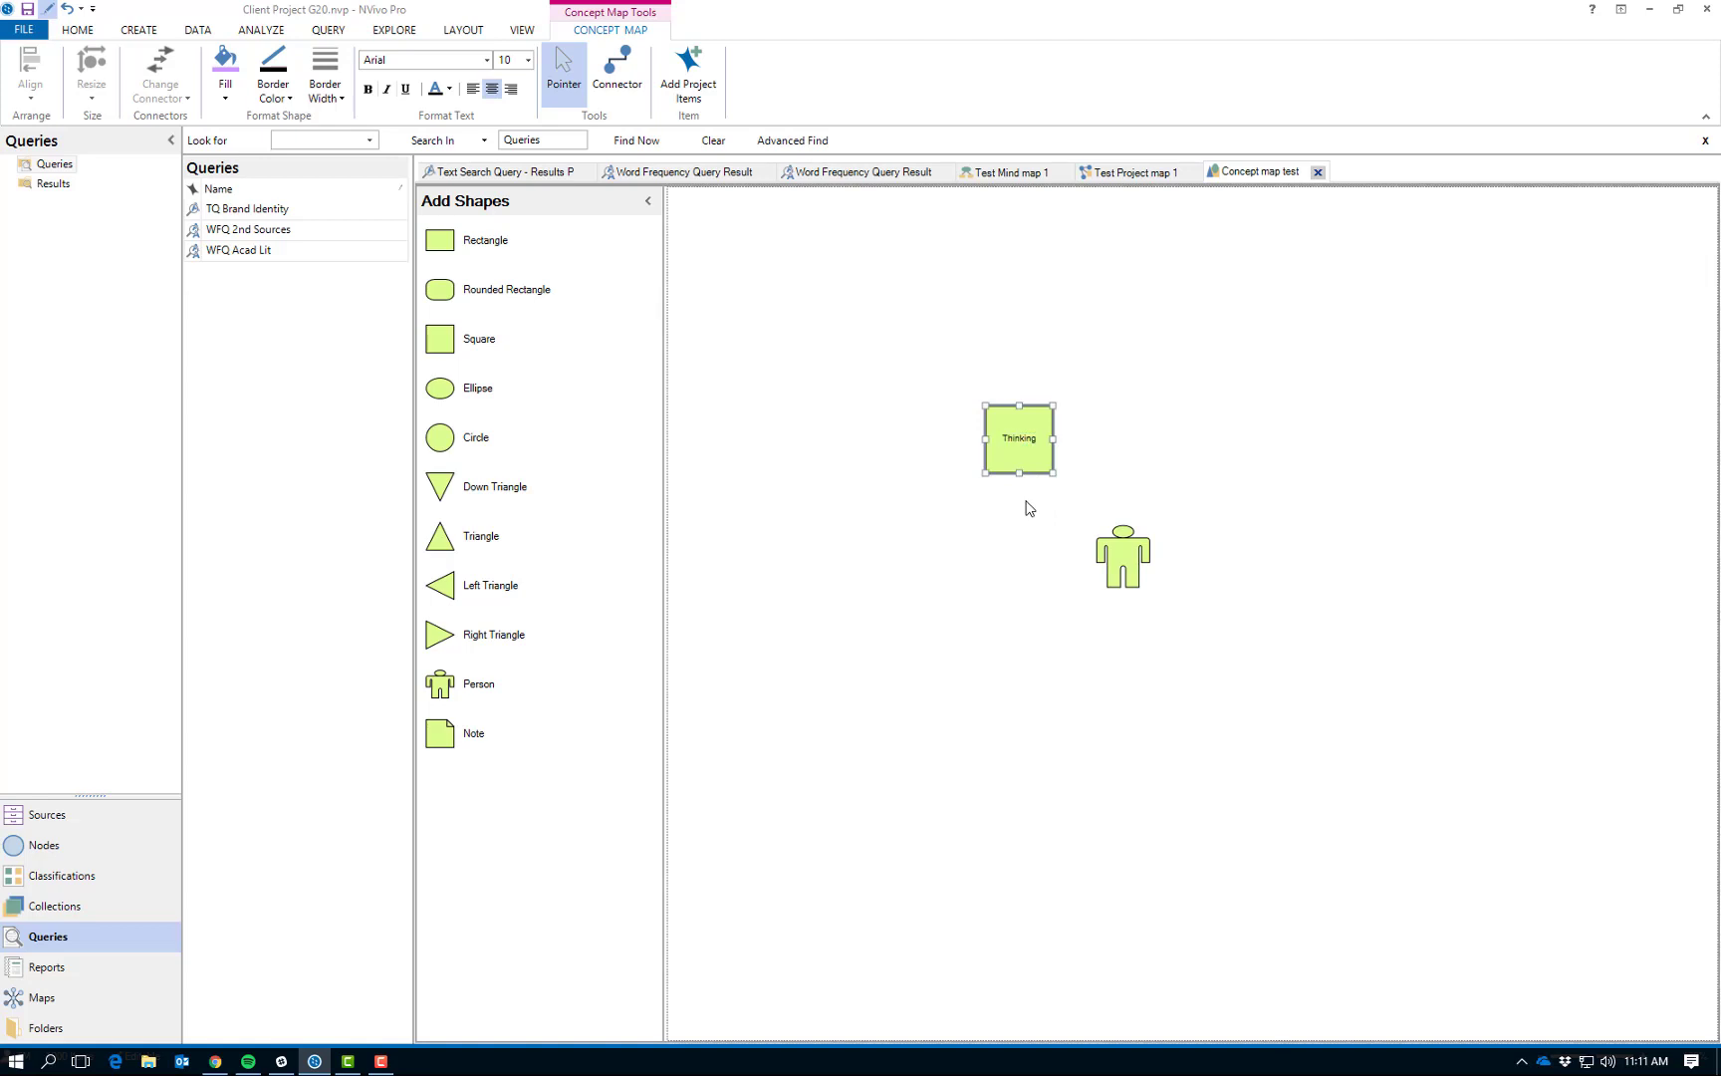
- Fill the Thinking square with the current light purple and draw a connector from the Person shape to it
{"action": "left_click", "coordinate": [225, 62]}
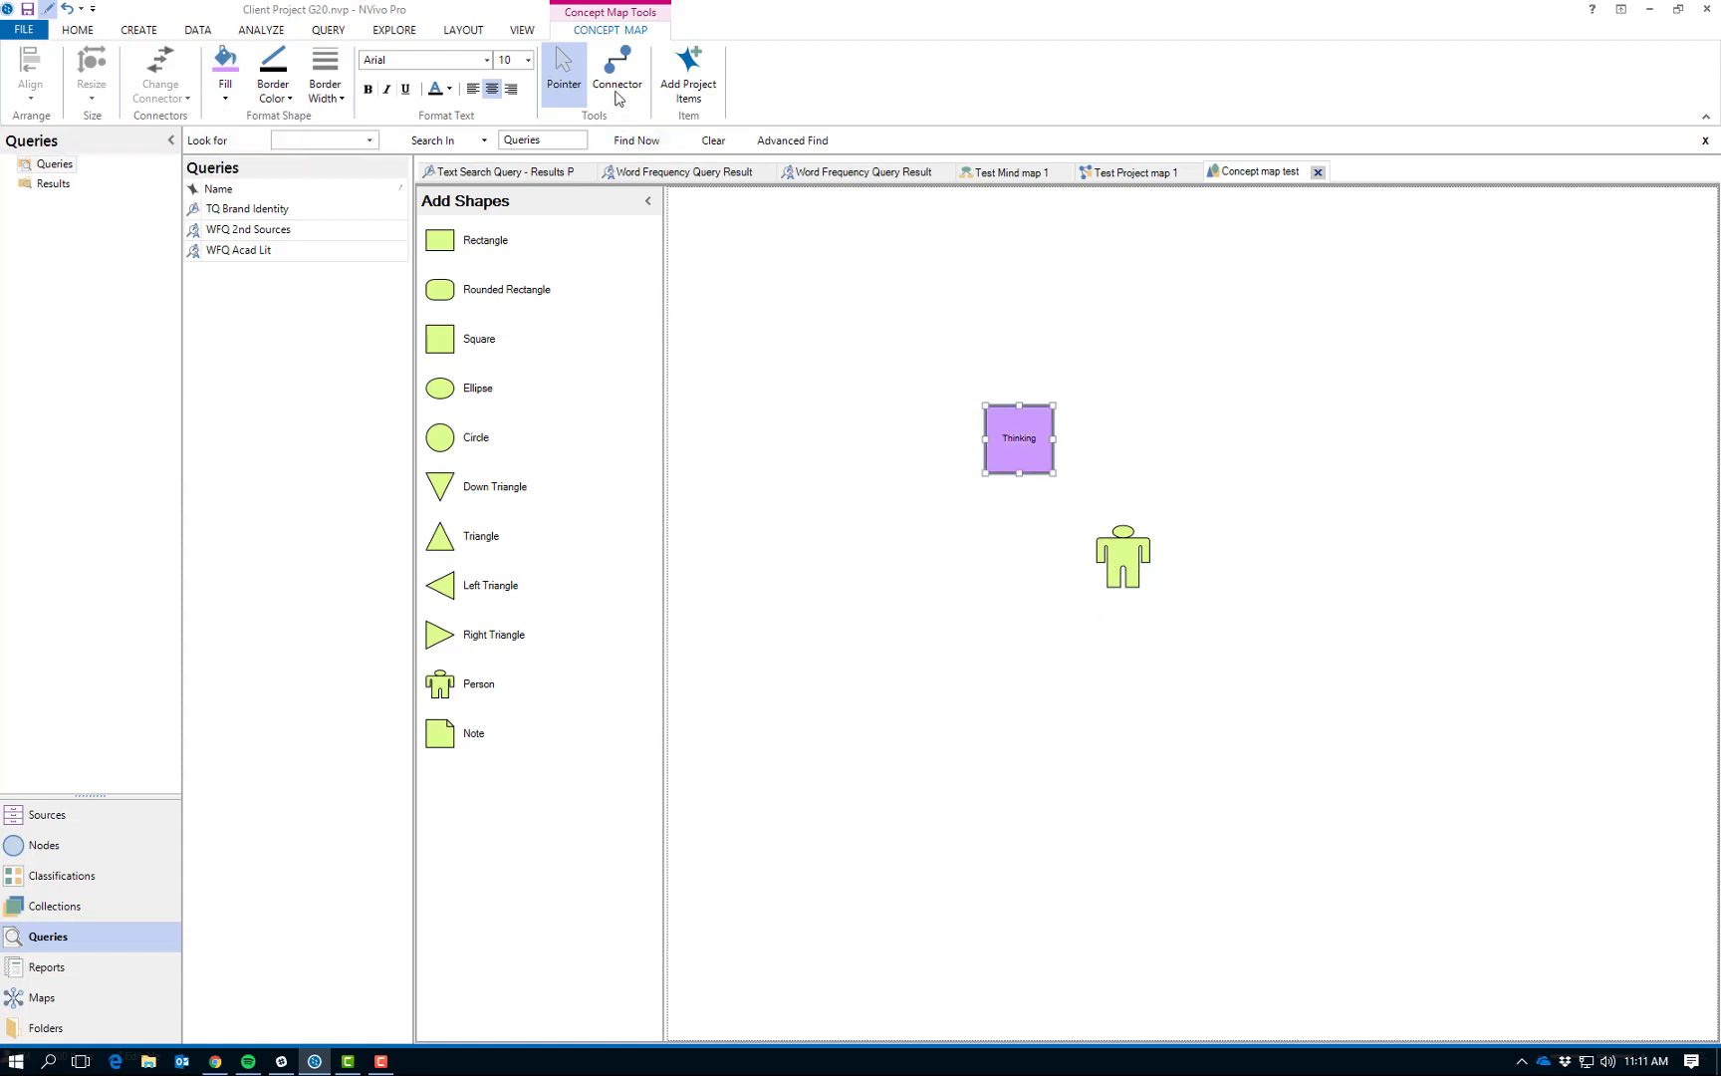
{"action": "left_click", "coordinate": [614, 86]}
{"action": "left_click_drag", "start_coordinate": [1106, 556], "coordinate": [1034, 482]}
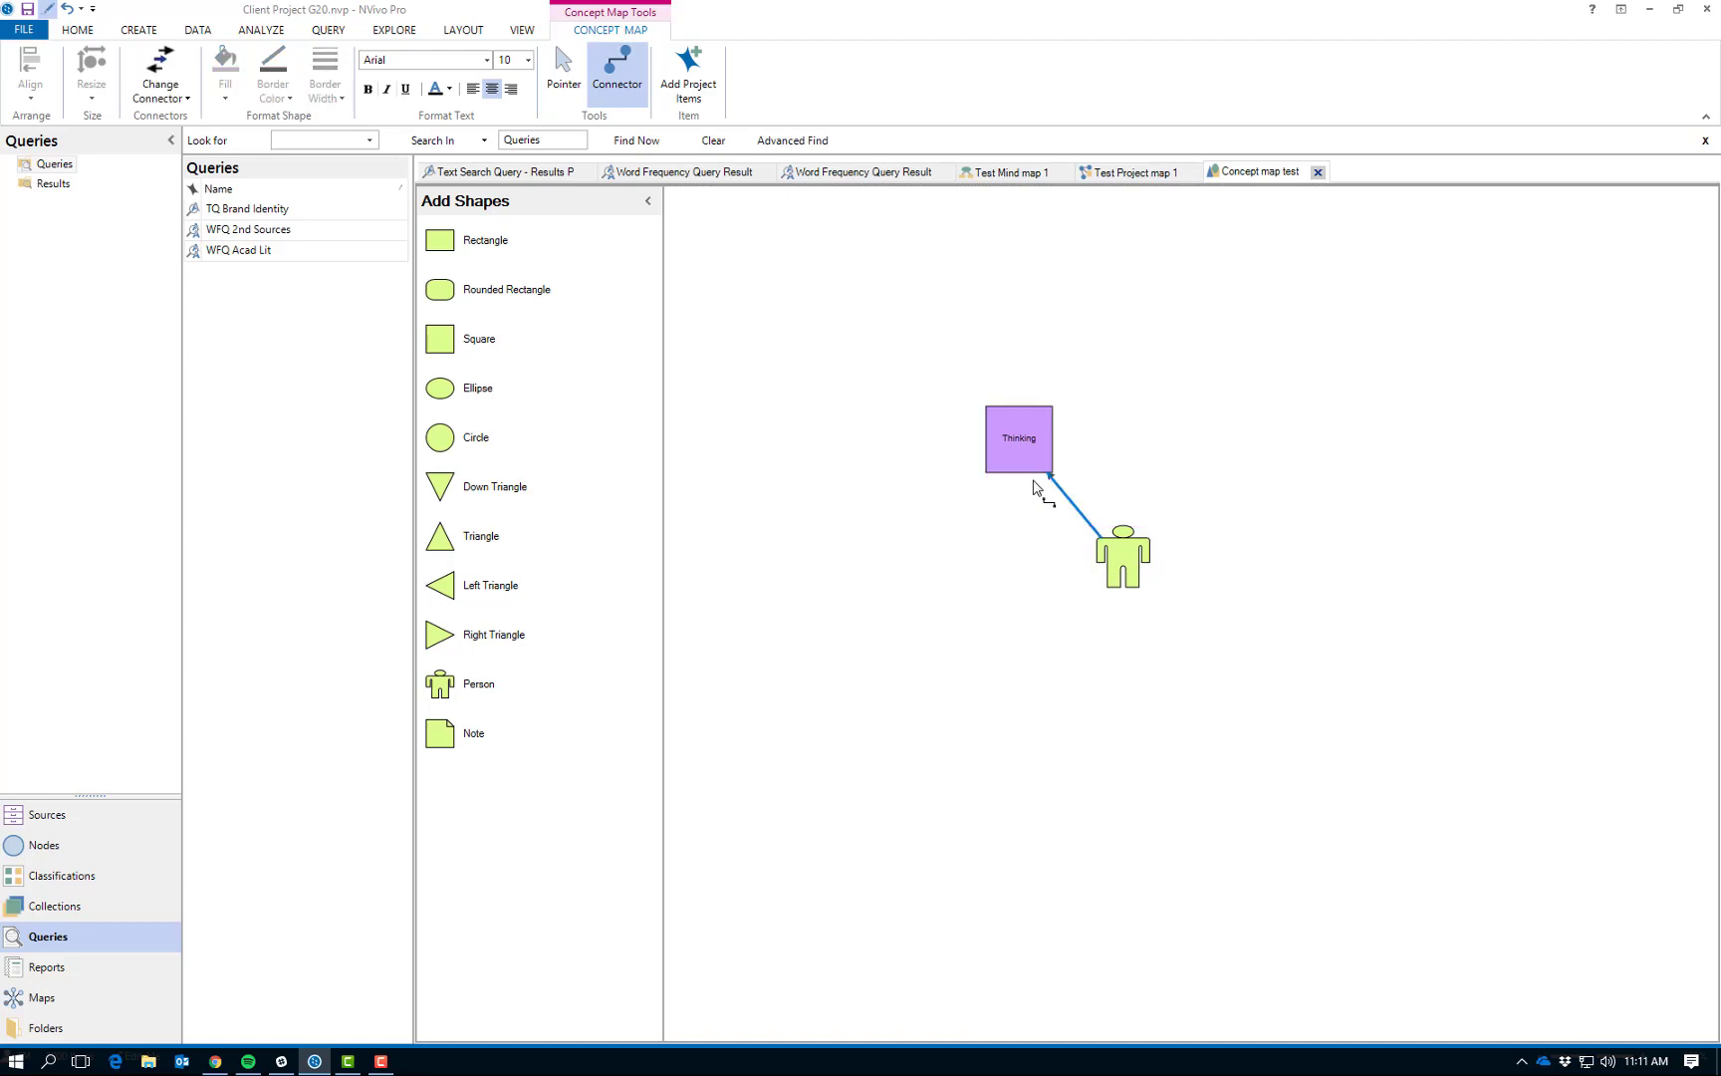
- Add a Circle shape above and to the right of the Thinking square and label it "Brands"
{"action": "left_click", "coordinate": [561, 72]}
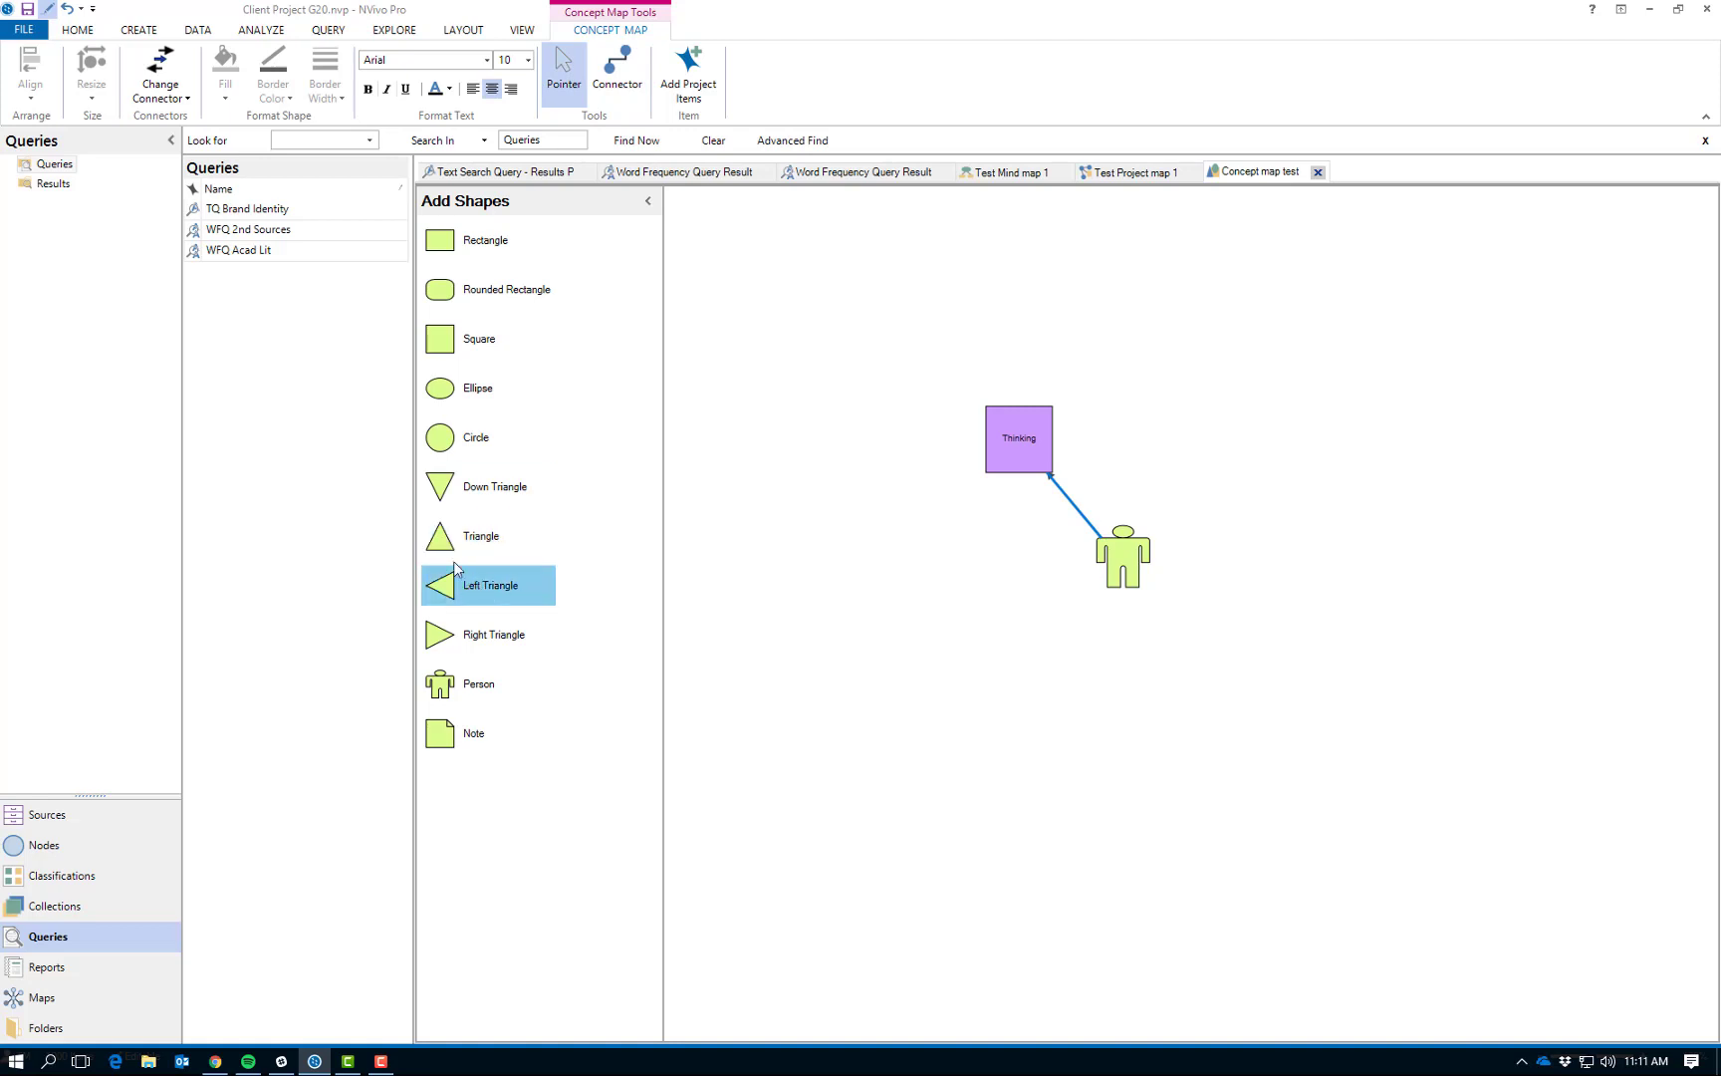
{"action": "left_click_drag", "start_coordinate": [435, 447], "coordinate": [1115, 339]}
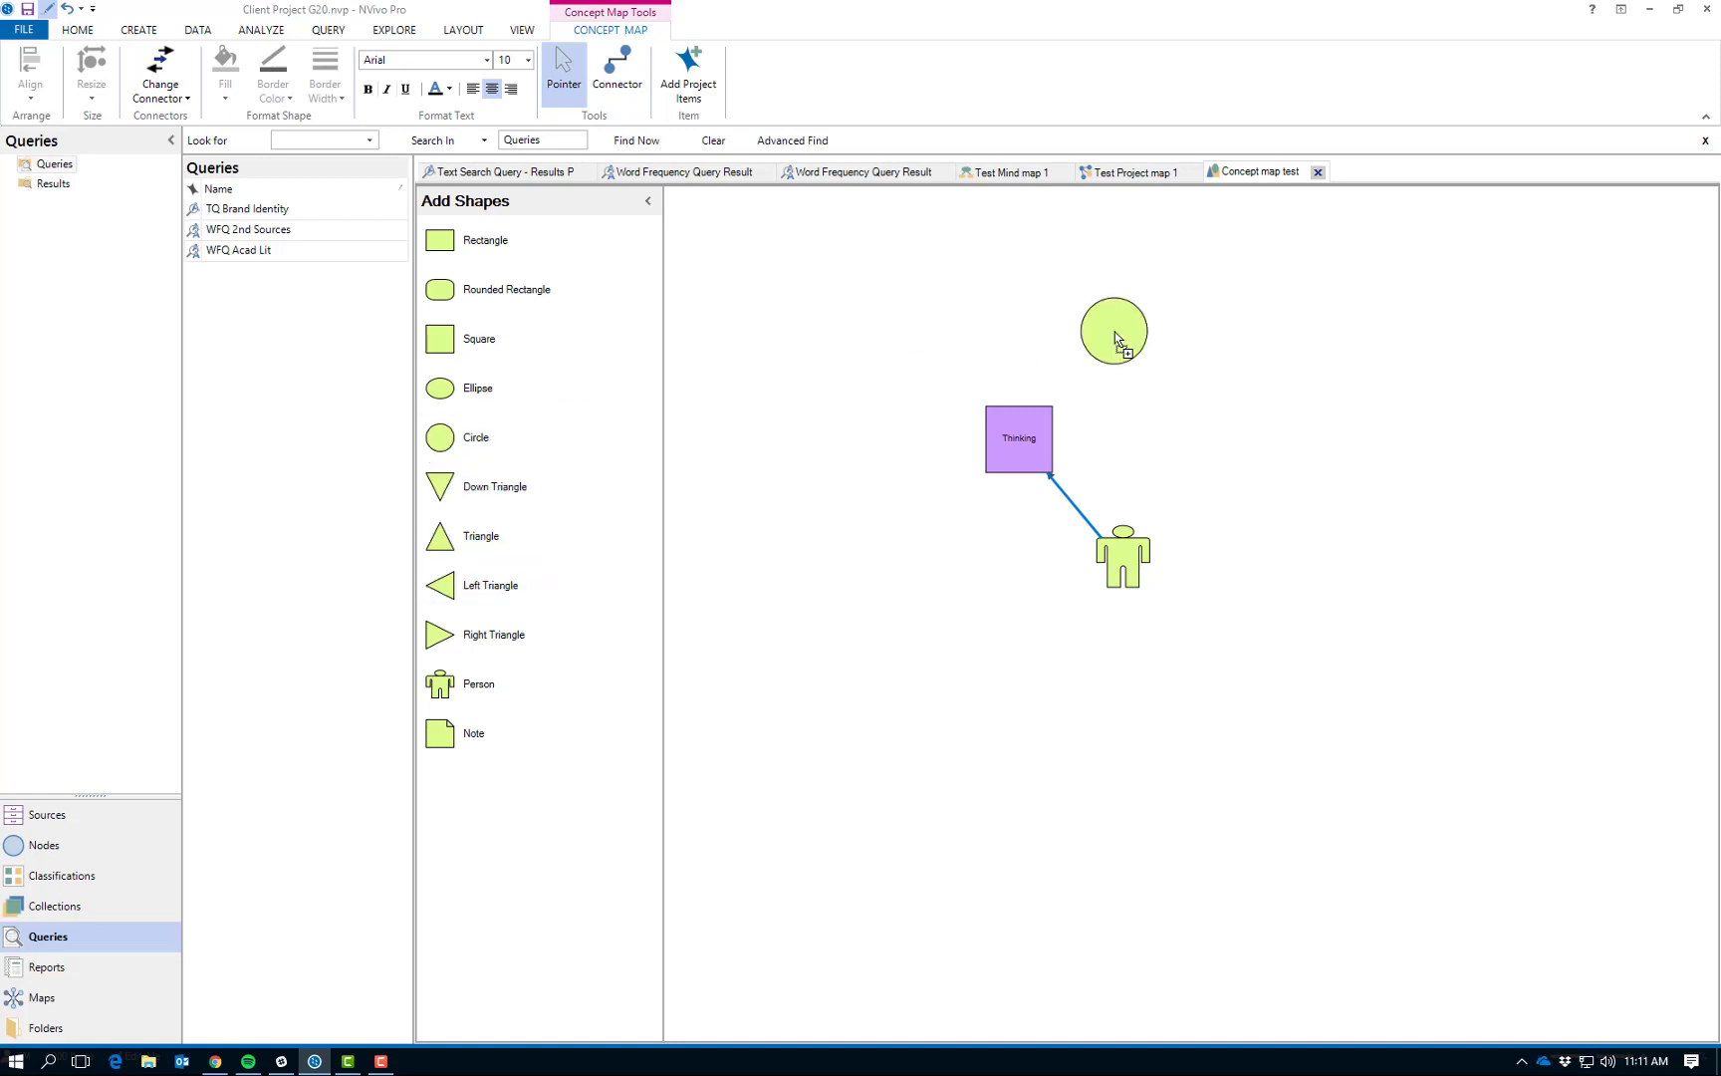
{"action": "right_click", "coordinate": [1115, 339]}
{"action": "left_click", "coordinate": [1135, 403]}
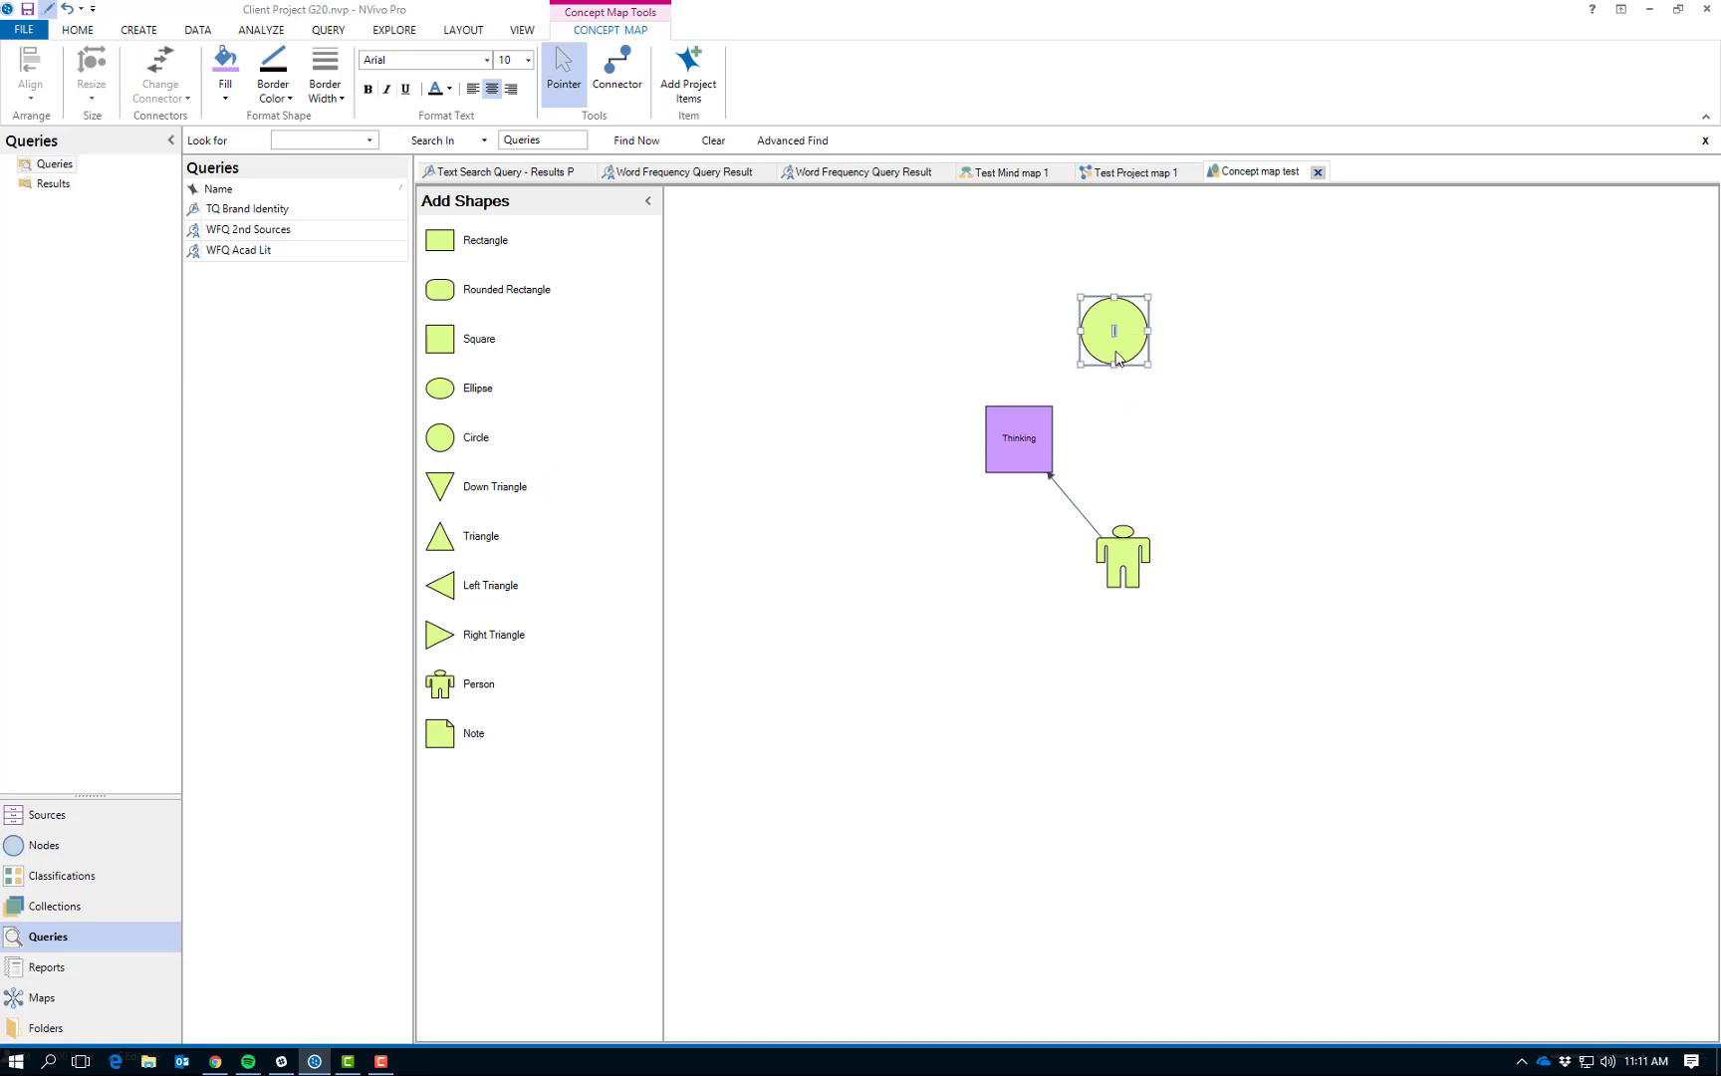
{"action": "type", "text": "Brands"}
{"action": "left_click", "coordinate": [1117, 359]}
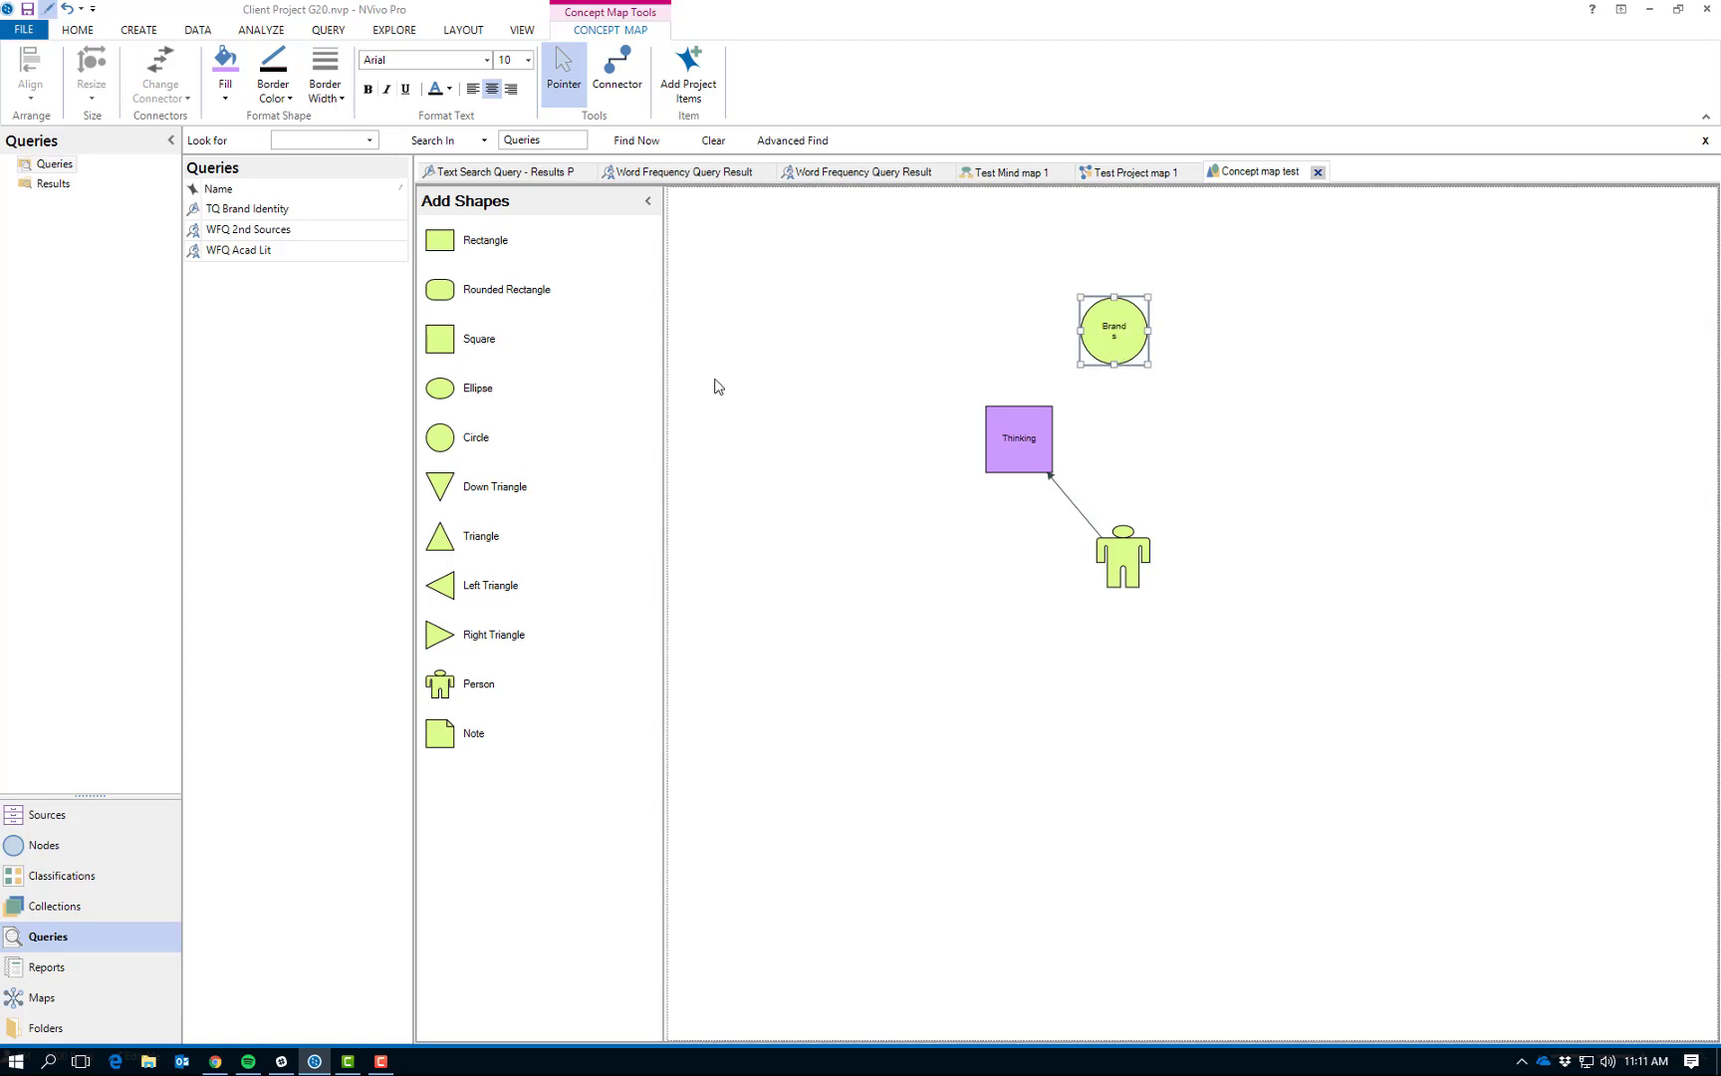
- Add a Circle shape above and to the left of the Thinking square and label it "Life"
{"action": "left_click_drag", "start_coordinate": [448, 443], "coordinate": [923, 324]}
{"action": "right_click", "coordinate": [923, 324]}
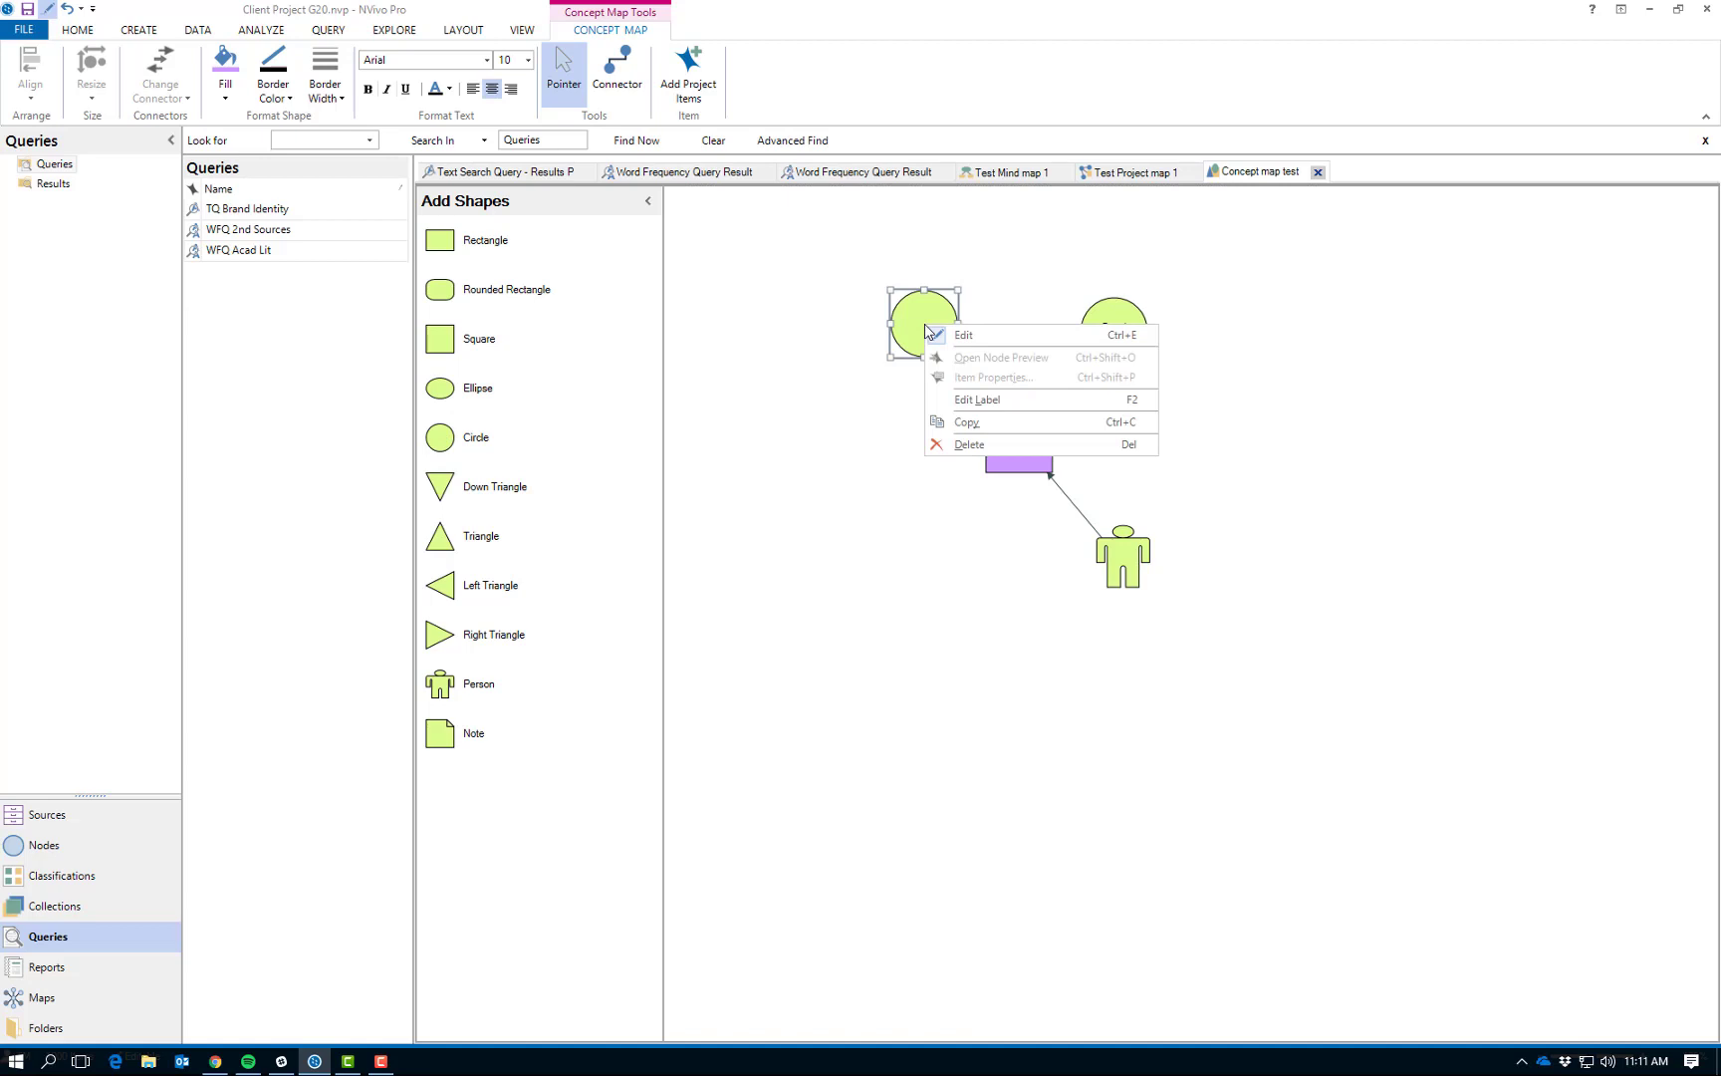
{"action": "left_click", "coordinate": [962, 399]}
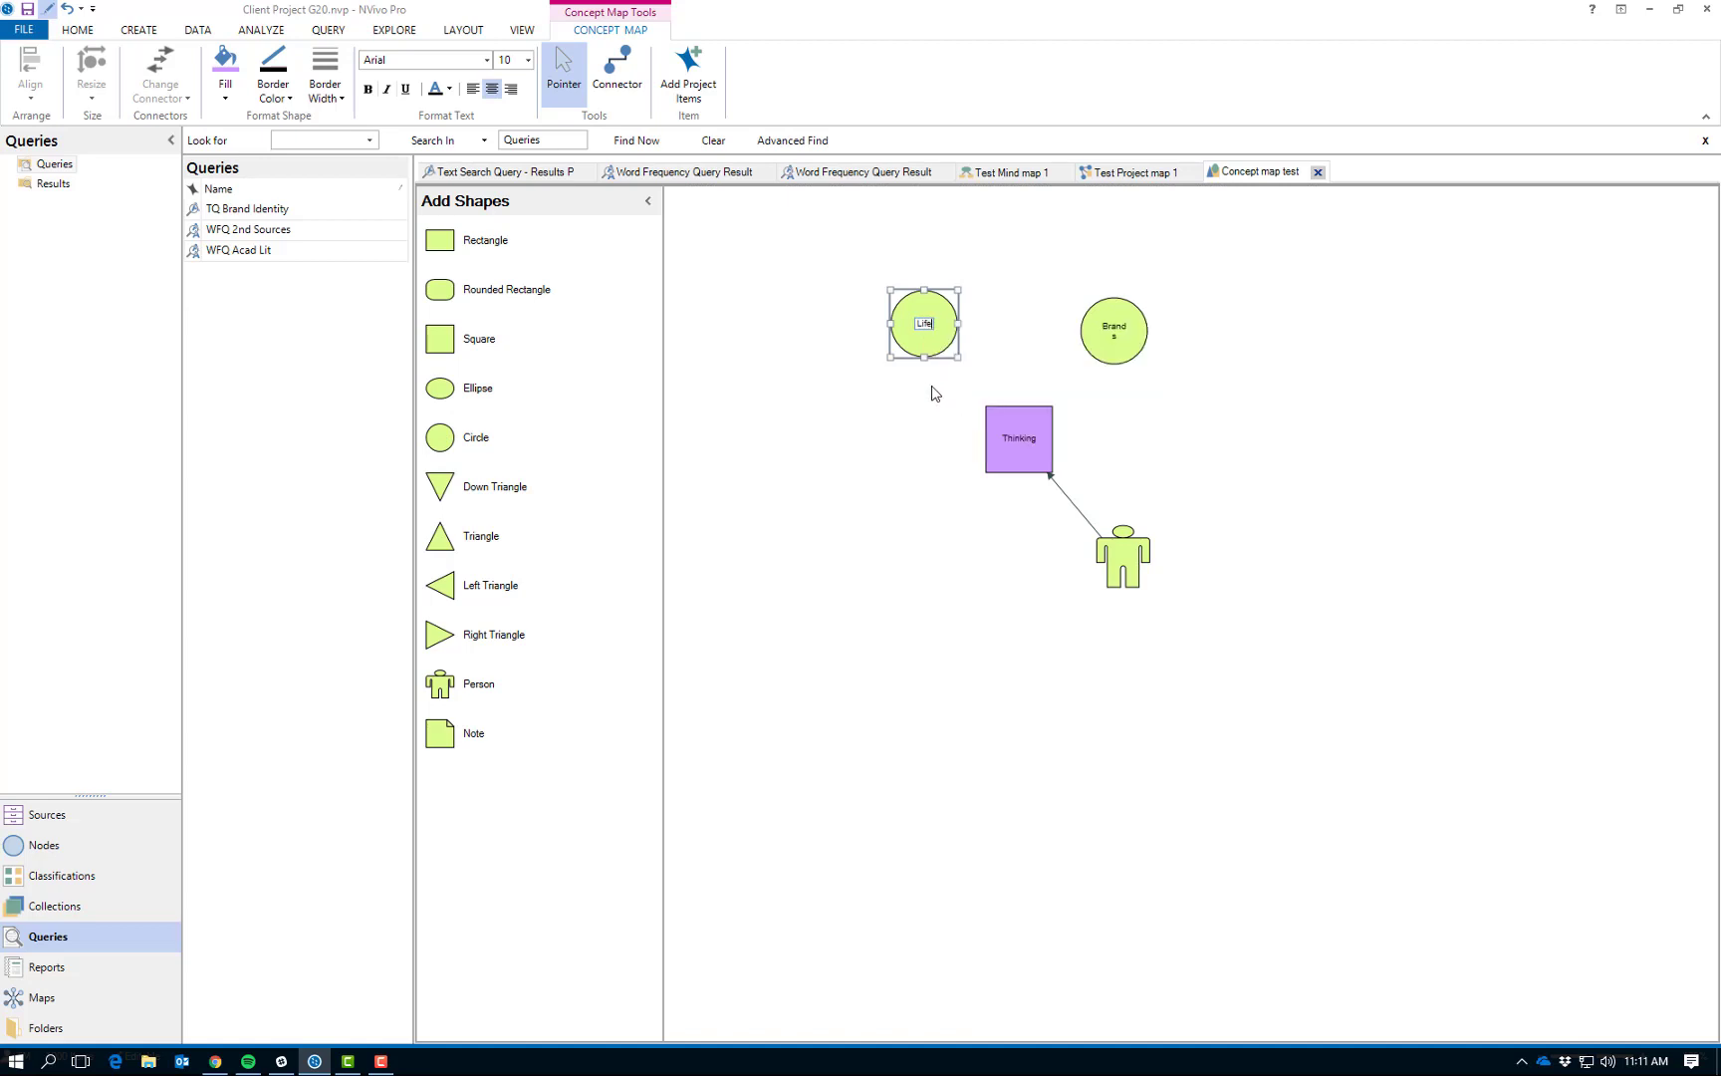
{"action": "key", "text": "Return"}
- Add a Circle shape to the left of and slightly below the Thinking square and label it "Choice"
{"action": "left_click_drag", "start_coordinate": [457, 444], "coordinate": [847, 489]}
{"action": "right_click", "coordinate": [849, 490]}
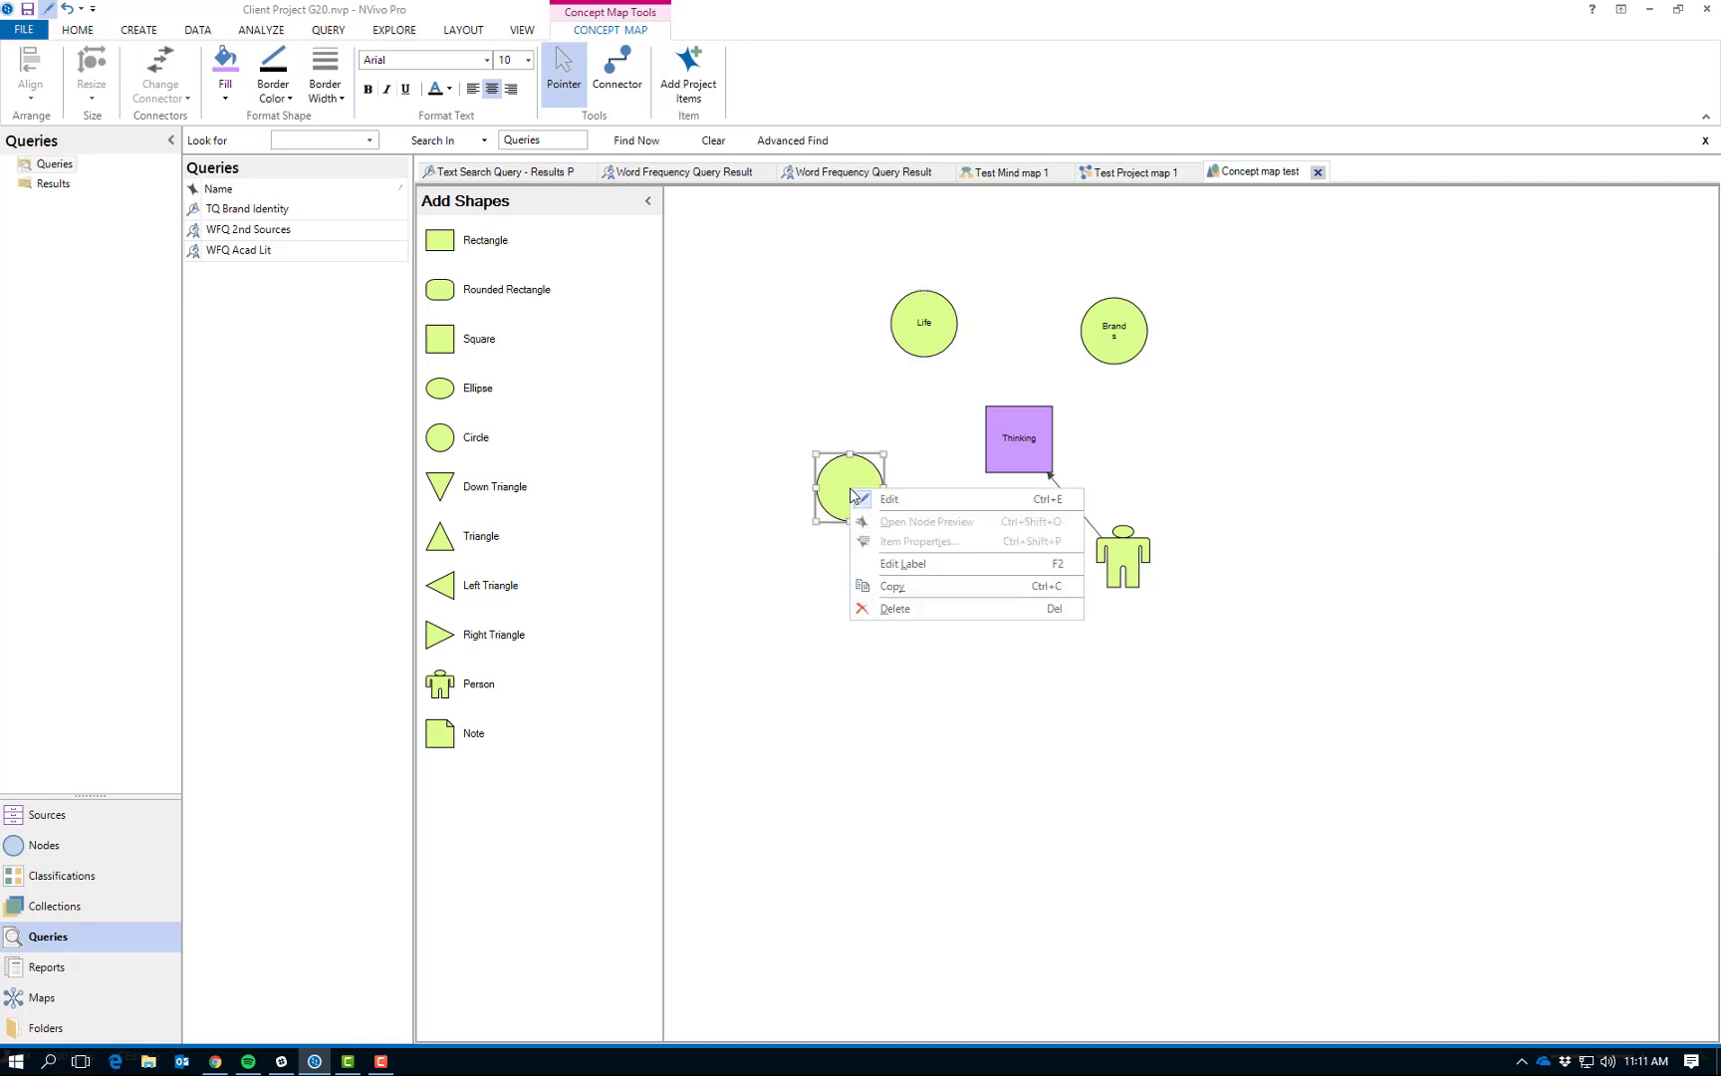
{"action": "left_click", "coordinate": [892, 565]}
{"action": "type", "text": "Ch"}
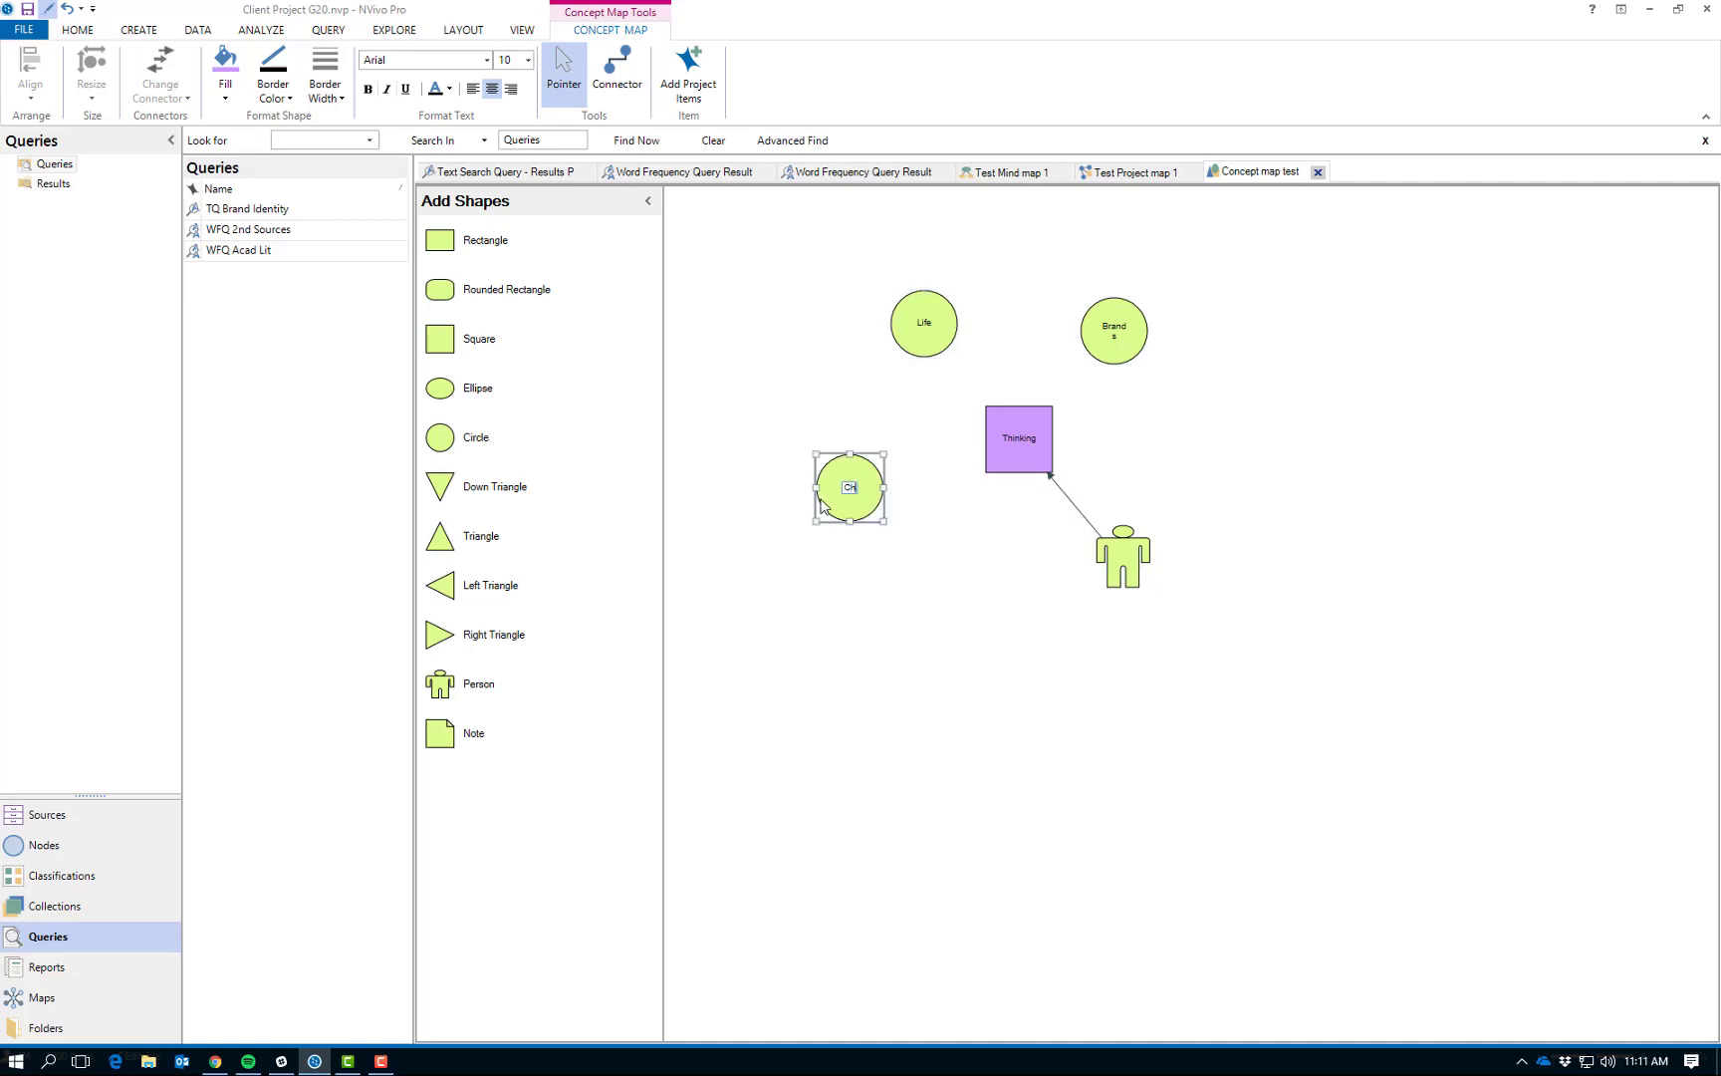
{"action": "type", "text": "oice"}
{"action": "key", "text": "Return"}
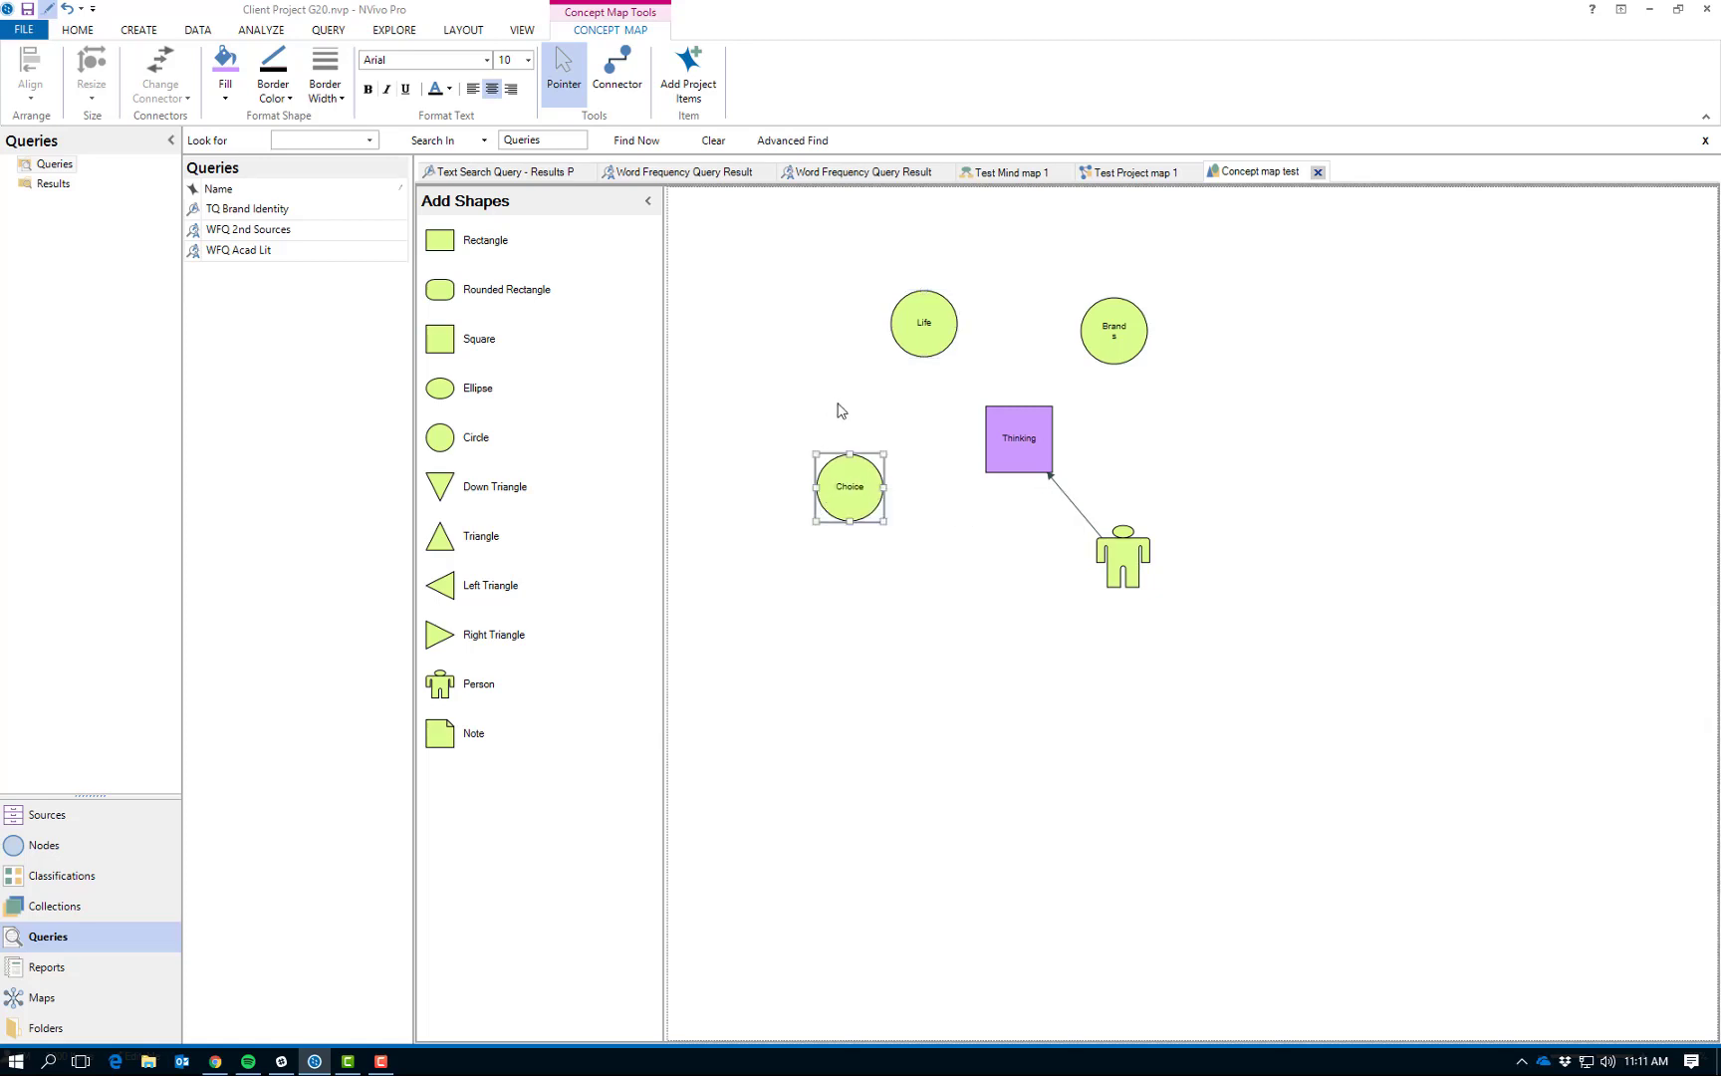
- Draw connectors from the Thinking square to the Brands, Life and Choice circles
{"action": "left_click", "coordinate": [618, 68]}
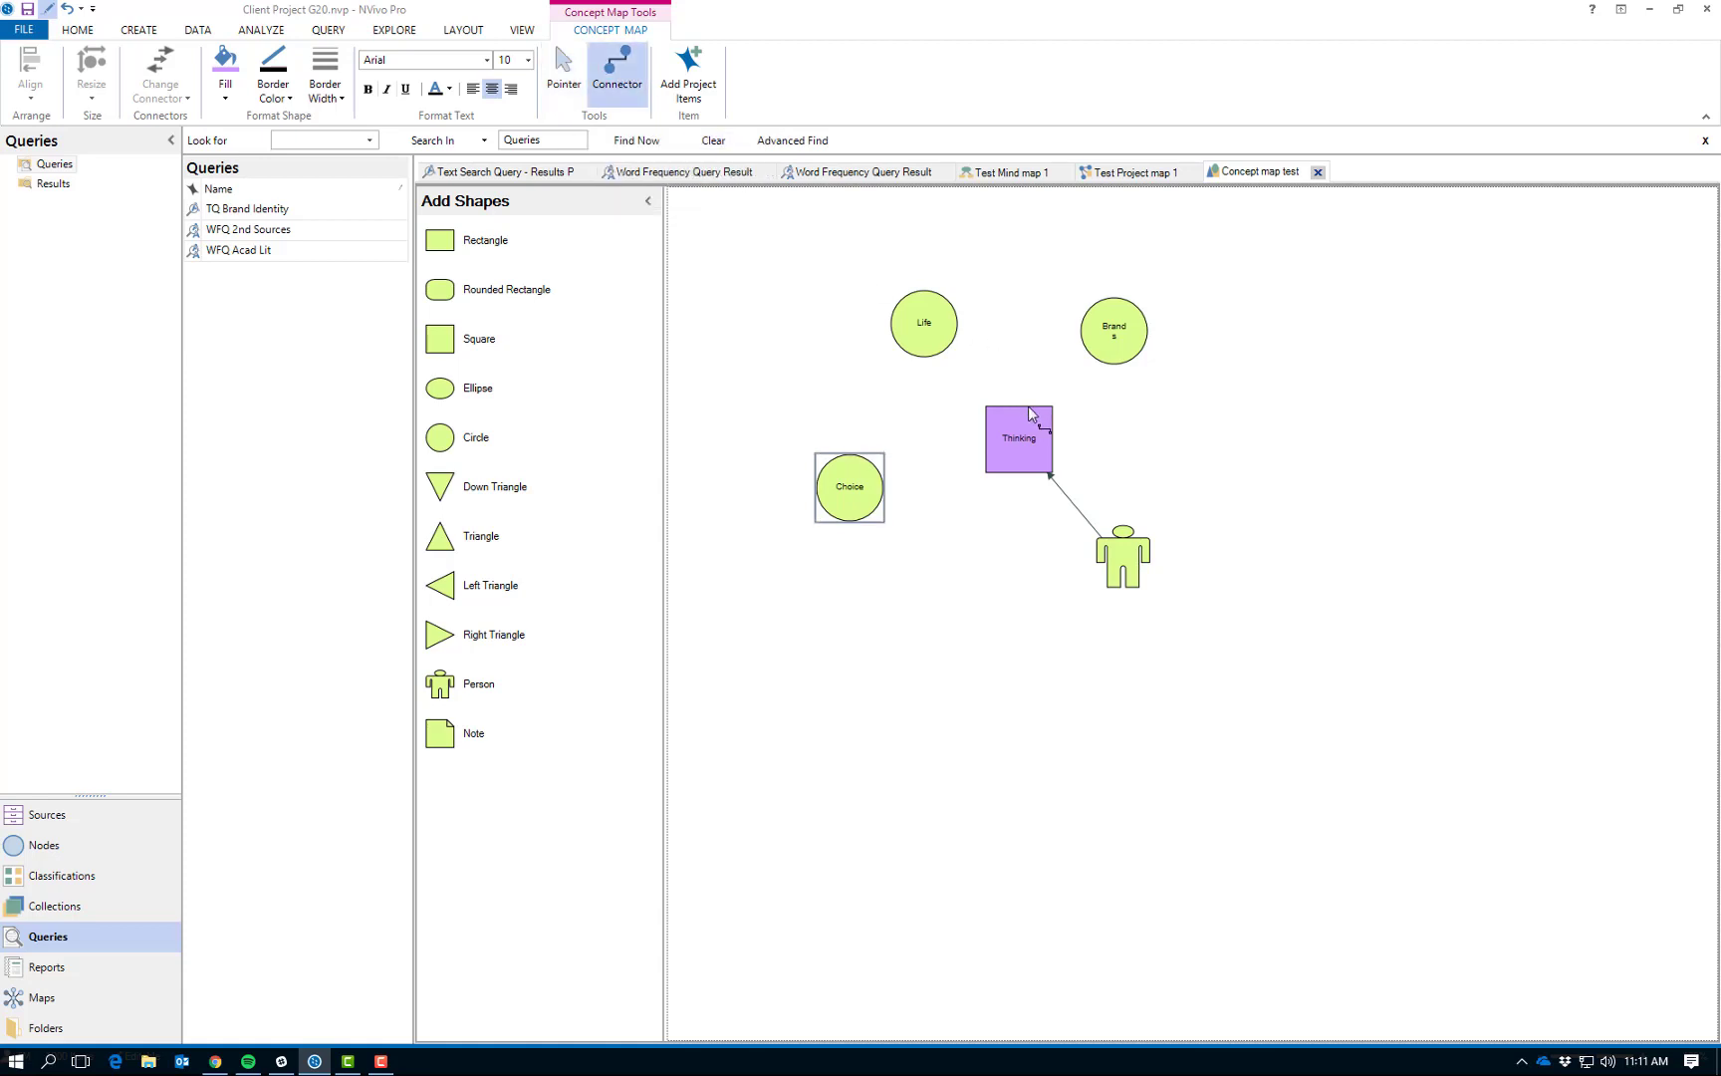
{"action": "mouse_move", "coordinate": [1034, 426]}
{"action": "left_mouse_down"}
{"action": "mouse_move", "coordinate": [1094, 384]}
{"action": "mouse_move", "coordinate": [951, 351]}
{"action": "left_mouse_up"}
{"action": "left_click_drag", "start_coordinate": [1004, 463], "coordinate": [867, 498]}
{"action": "left_click", "coordinate": [1028, 594]}
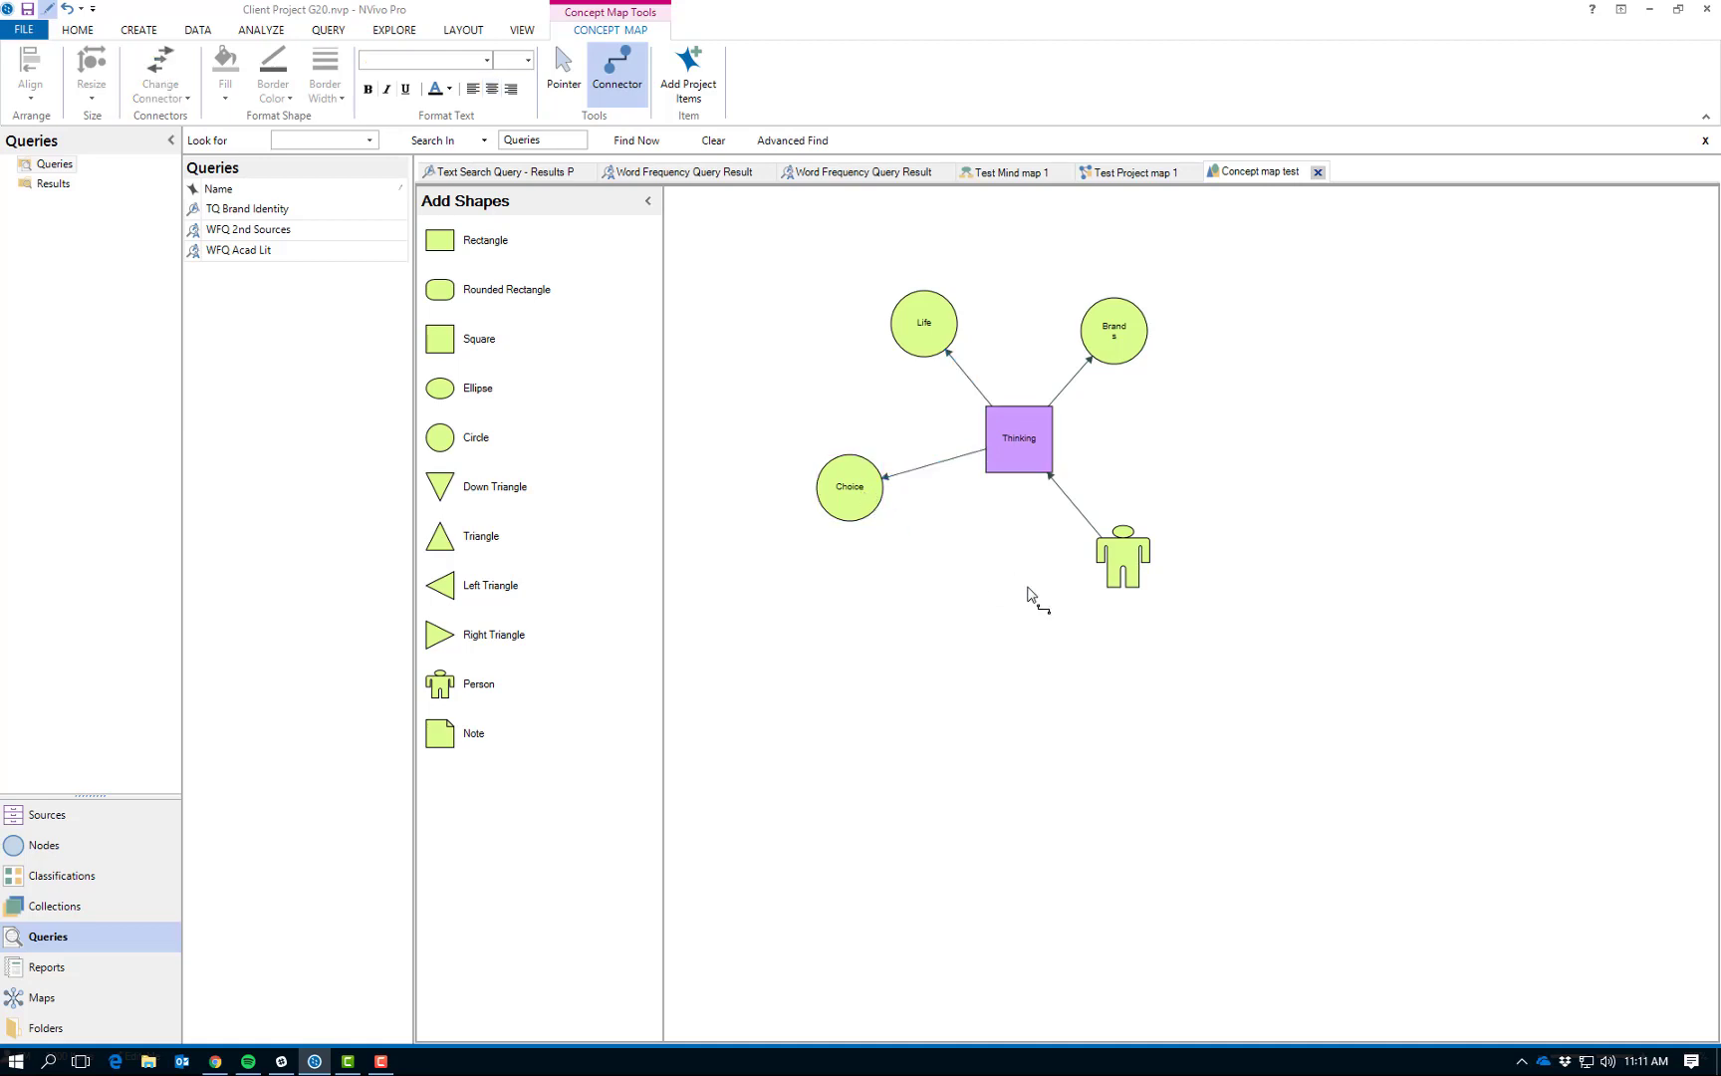